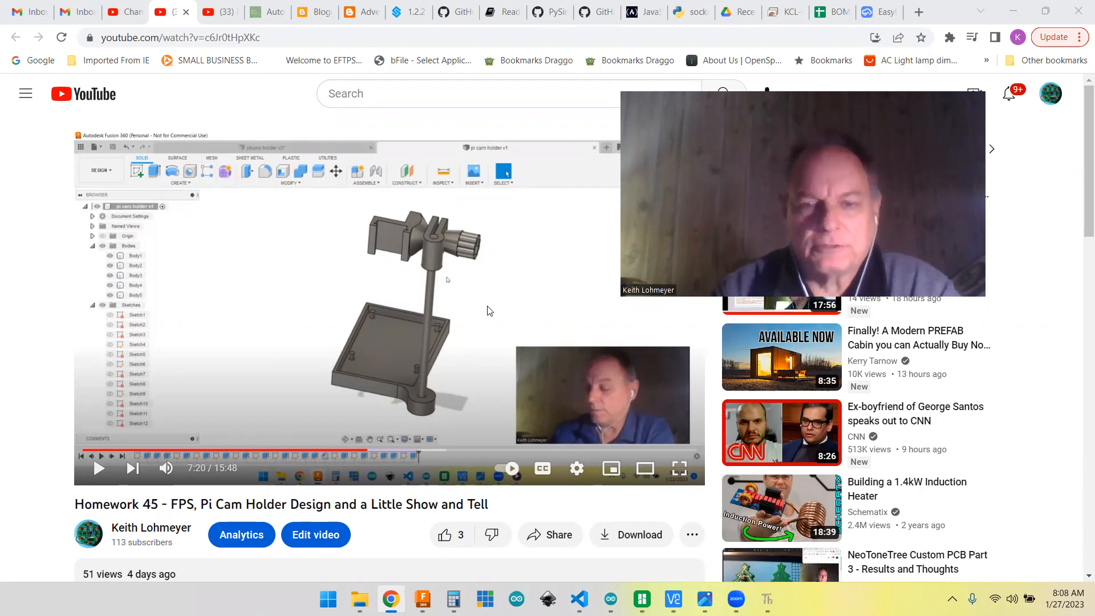
# Step: Review the description and viewer comments under the Homework 45 video
pyautogui.scroll(-5, 488, 310)
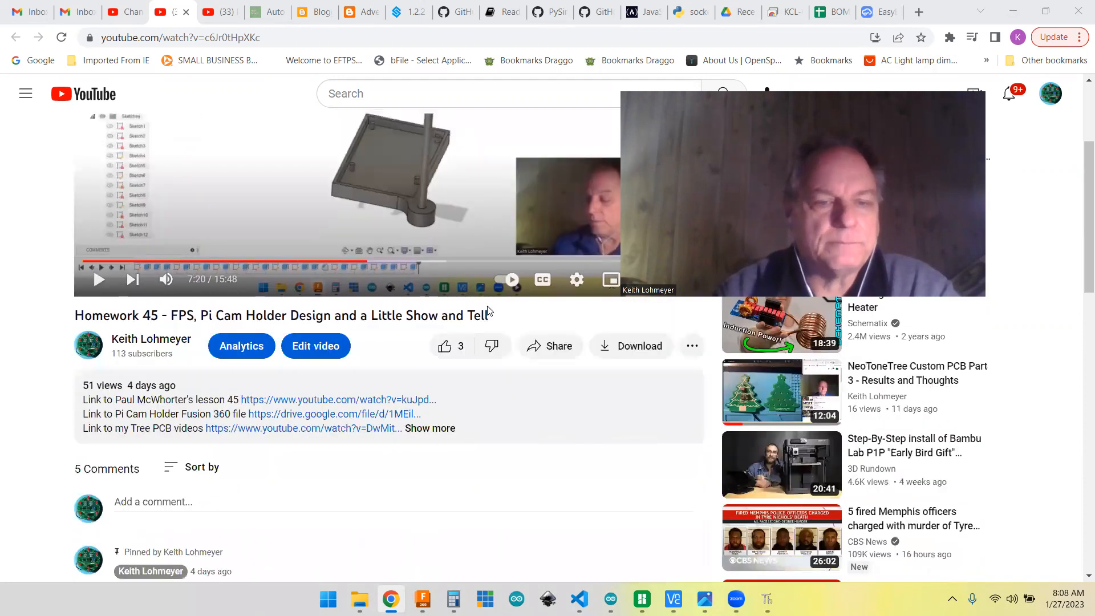
pyautogui.scroll(-3, 487, 311)
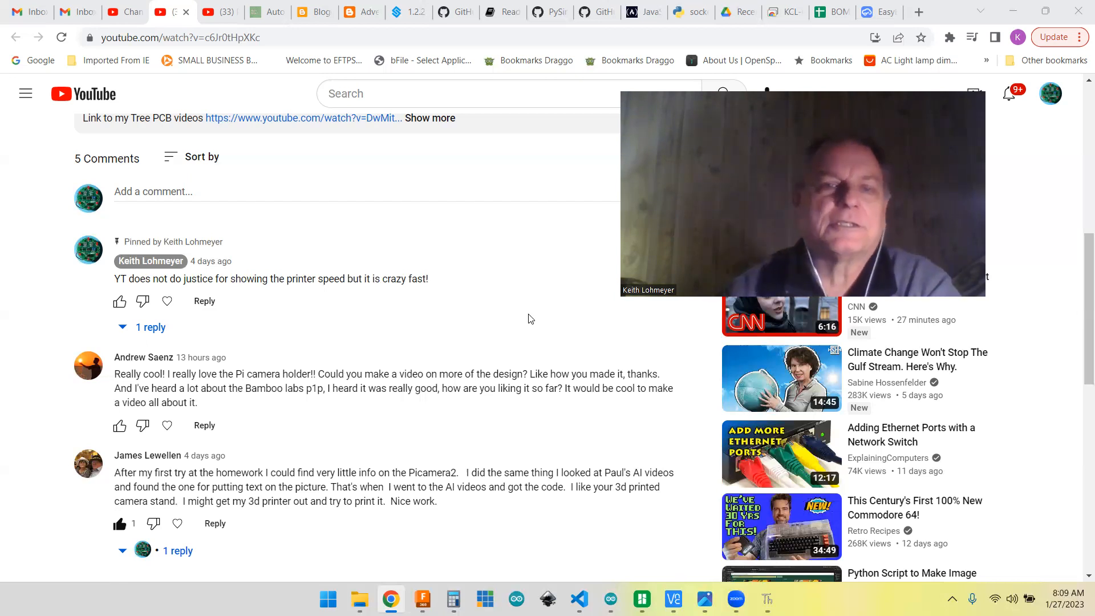
pyautogui.scroll(6, 479, 287)
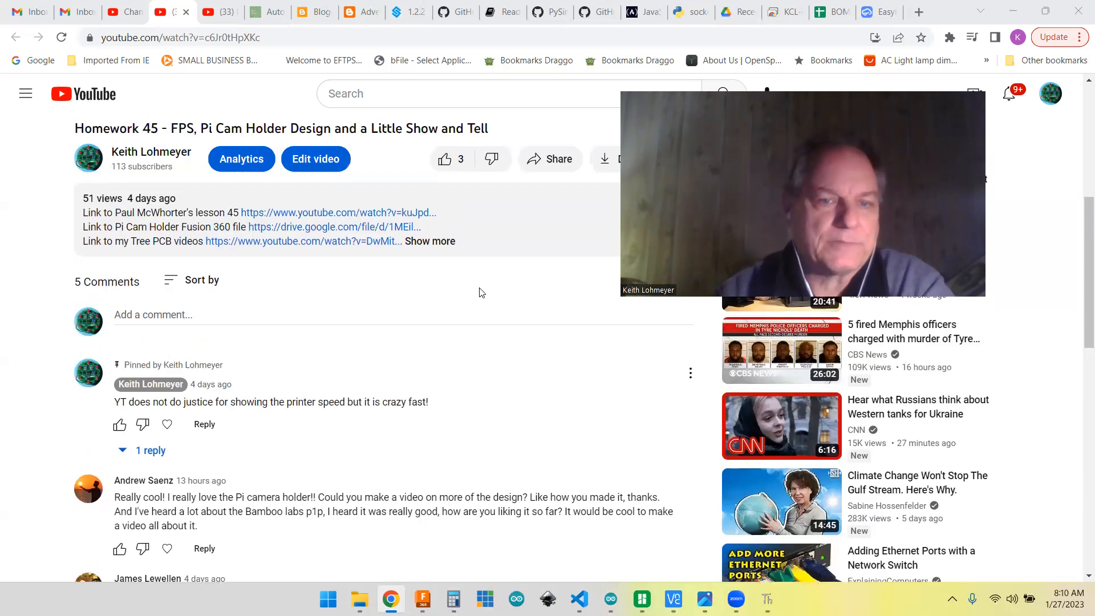
pyautogui.scroll(2, 376, 342)
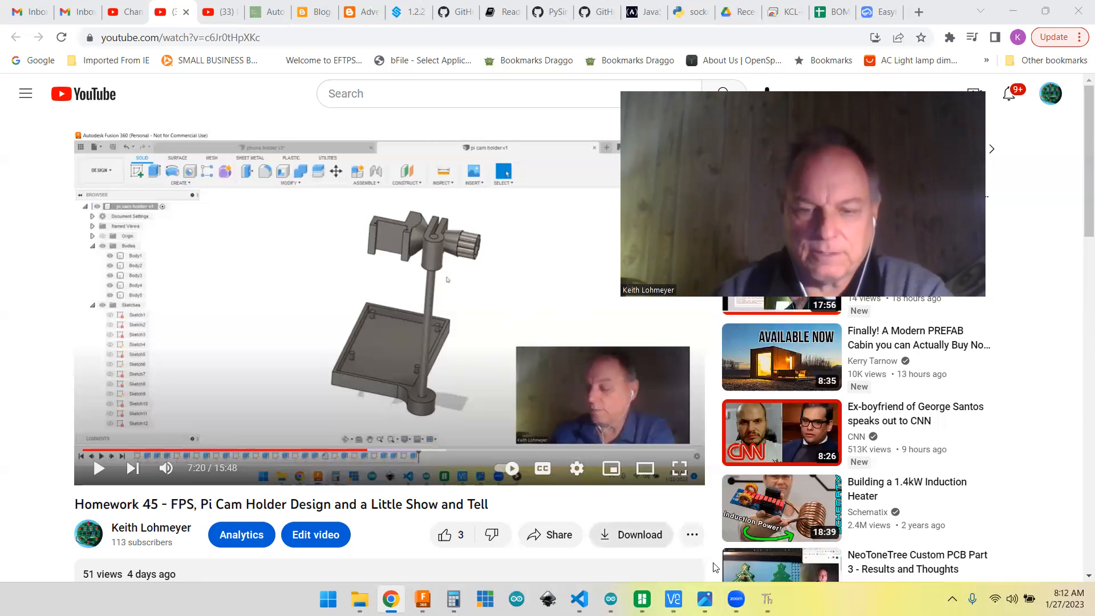
# Step: Switch to Fusion 360 and roll the pi cam holder's design history back to its beginning
pyautogui.click(423, 599)
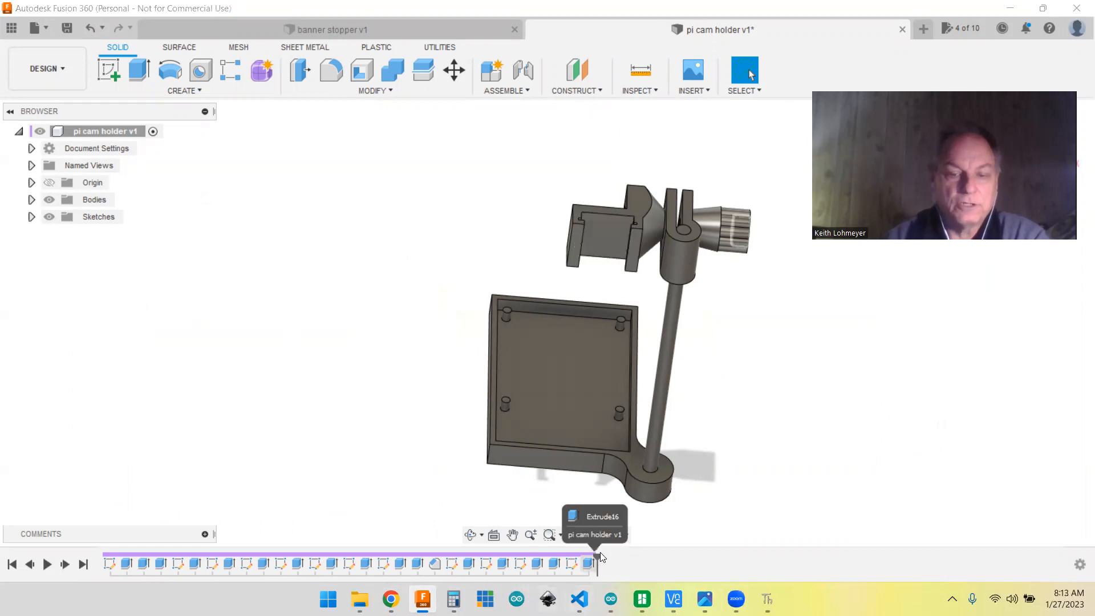
pyautogui.moveTo(598, 557)
pyautogui.mouseDown()
pyautogui.moveTo(341, 581)
pyautogui.moveTo(138, 537)
pyautogui.moveTo(80, 564)
pyautogui.mouseUp()
pyautogui.click(13, 565)
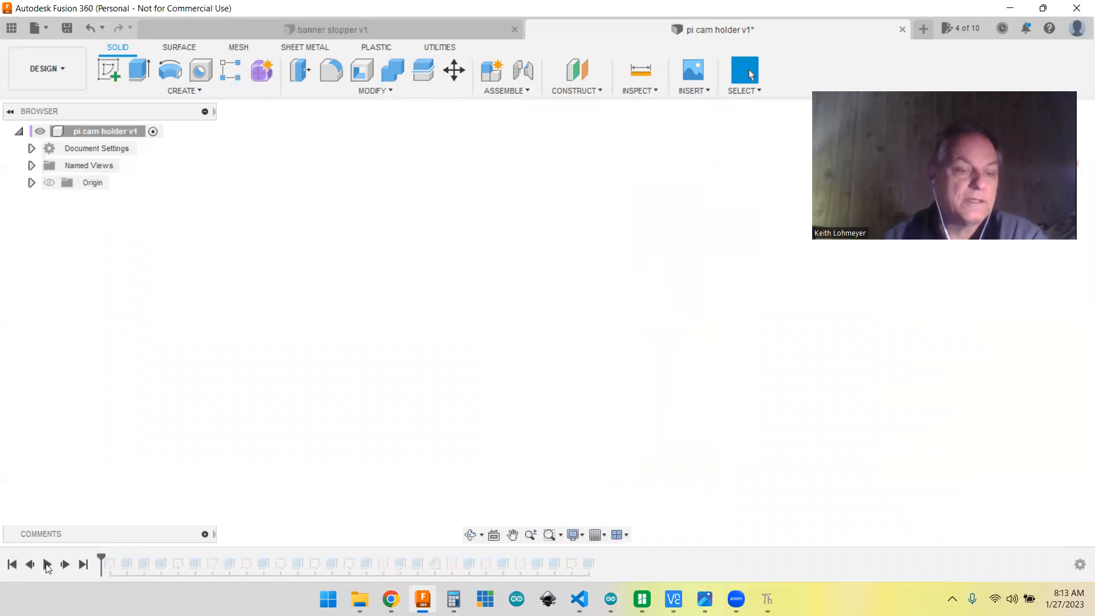
# Step: Advance the design history to the first sketch and open that sketch for editing
pyautogui.click(64, 565)
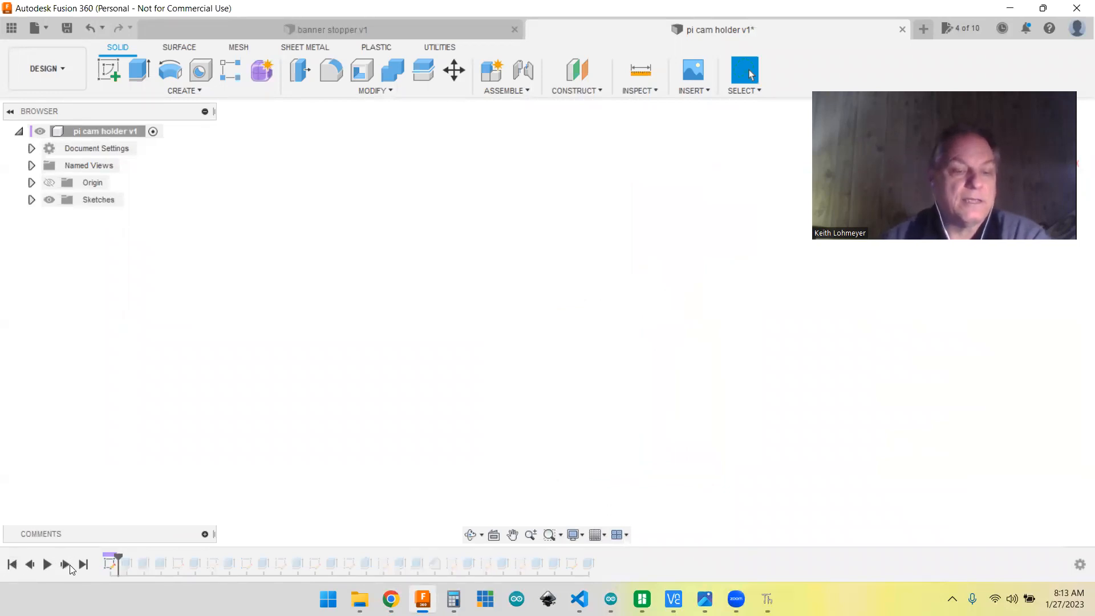
pyautogui.click(110, 566)
pyautogui.rightClick(110, 566)
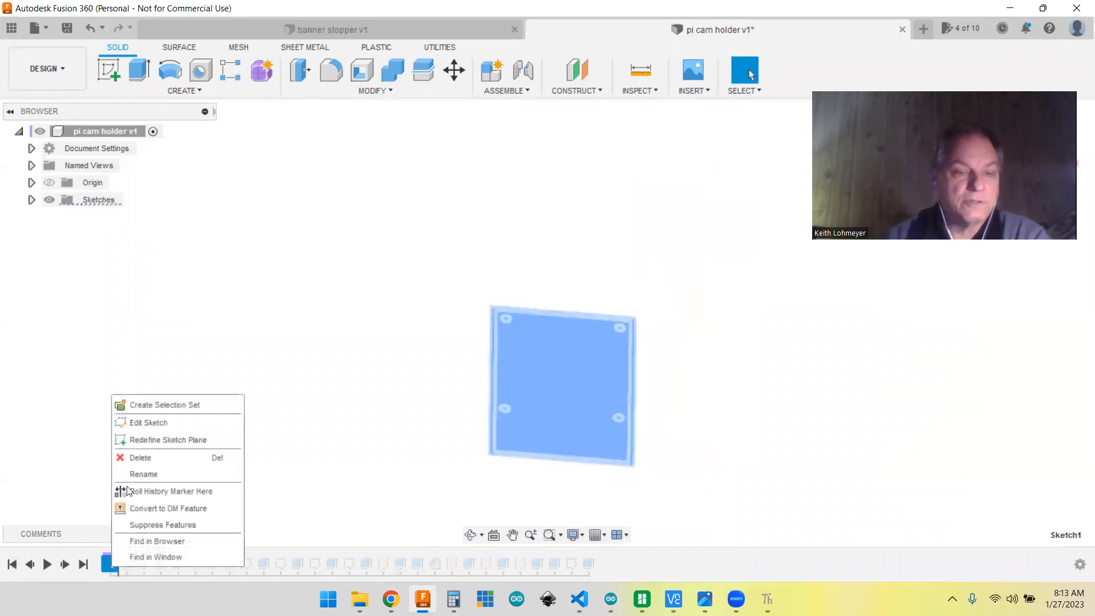
pyautogui.click(145, 428)
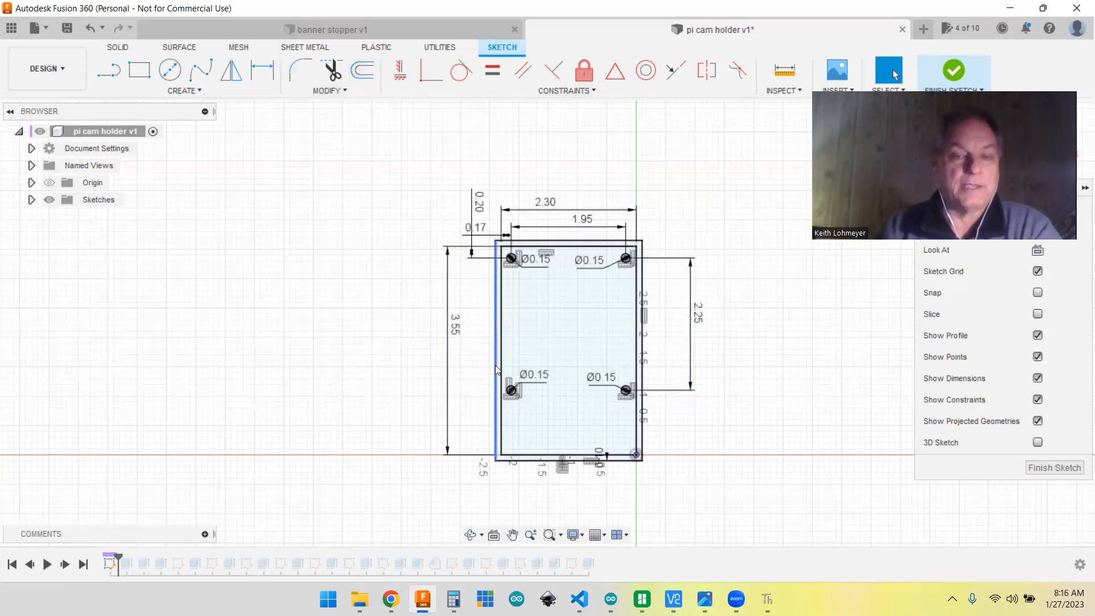
# Step: Examine the base sketch's wall offset and test whether the lower-left mounting circle moves, and finish the sketch
pyautogui.scroll(-3, 624, 465)
pyautogui.scroll(3, 624, 465)
pyautogui.scroll(10, 612, 466)
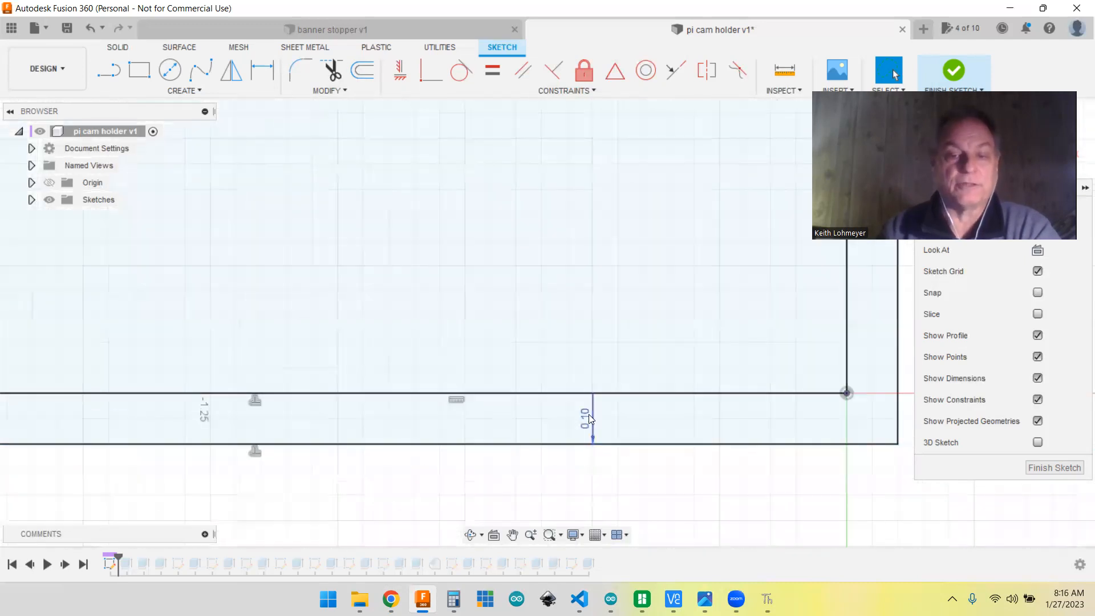
pyautogui.scroll(-8, 578, 465)
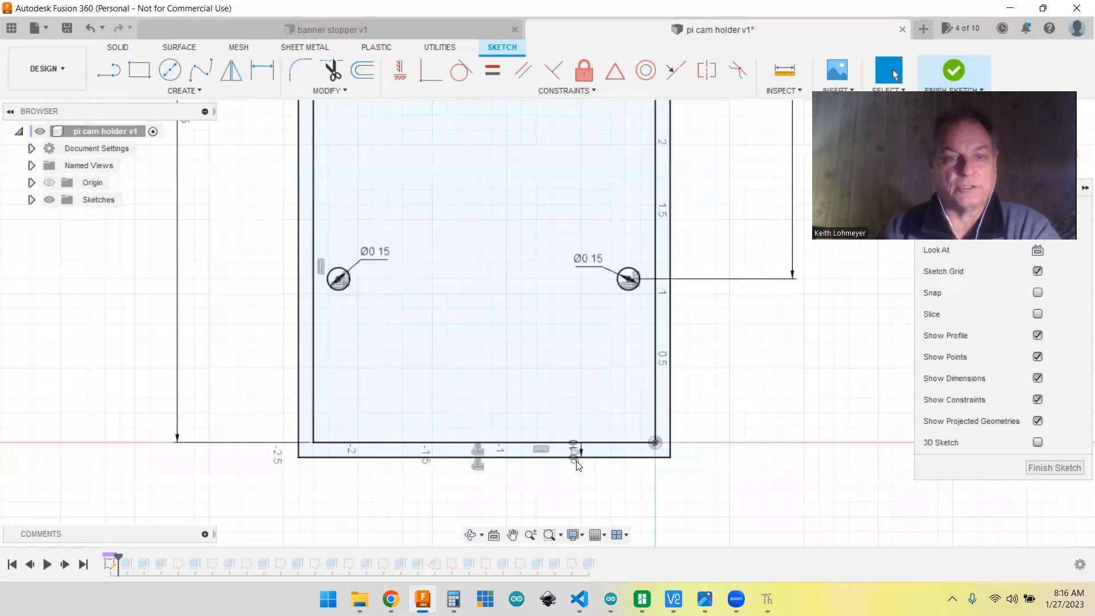
pyautogui.scroll(-3, 577, 465)
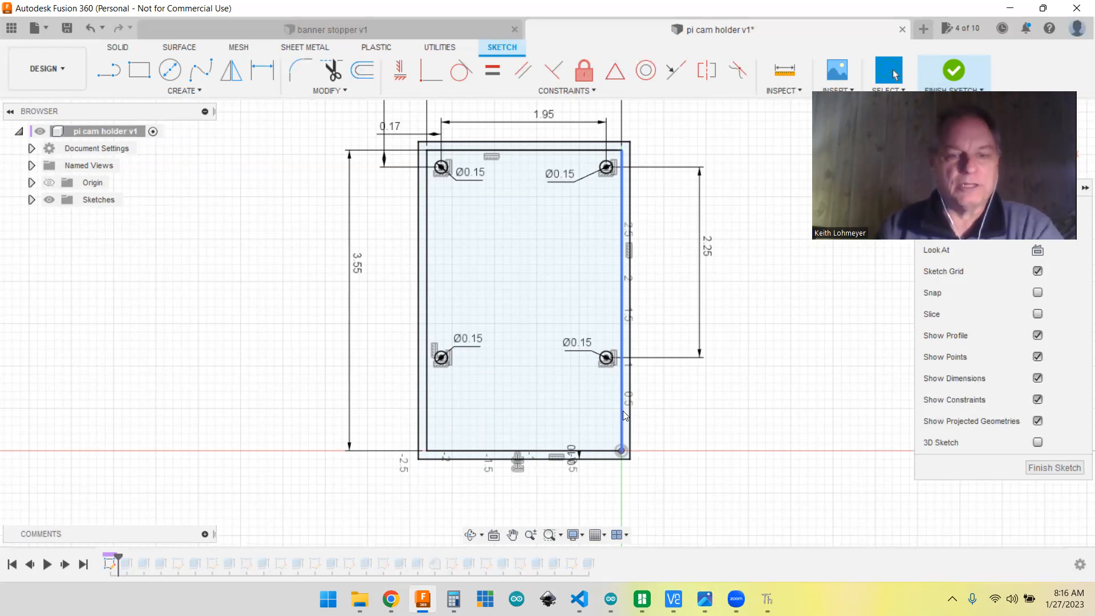
pyautogui.click(442, 360)
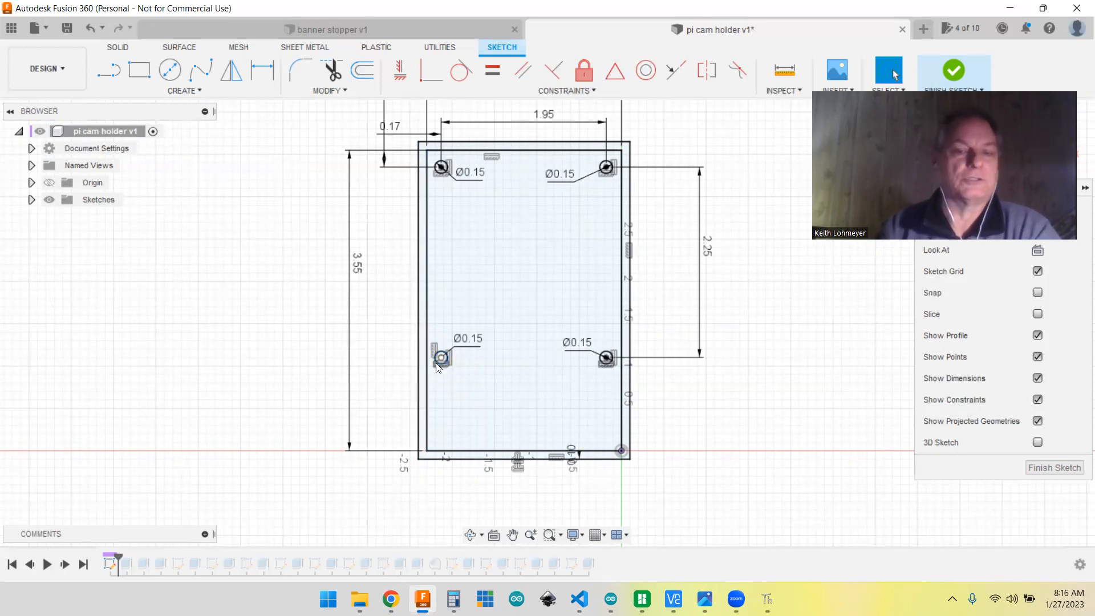
pyautogui.moveTo(449, 360); pyautogui.dragTo(445, 361)
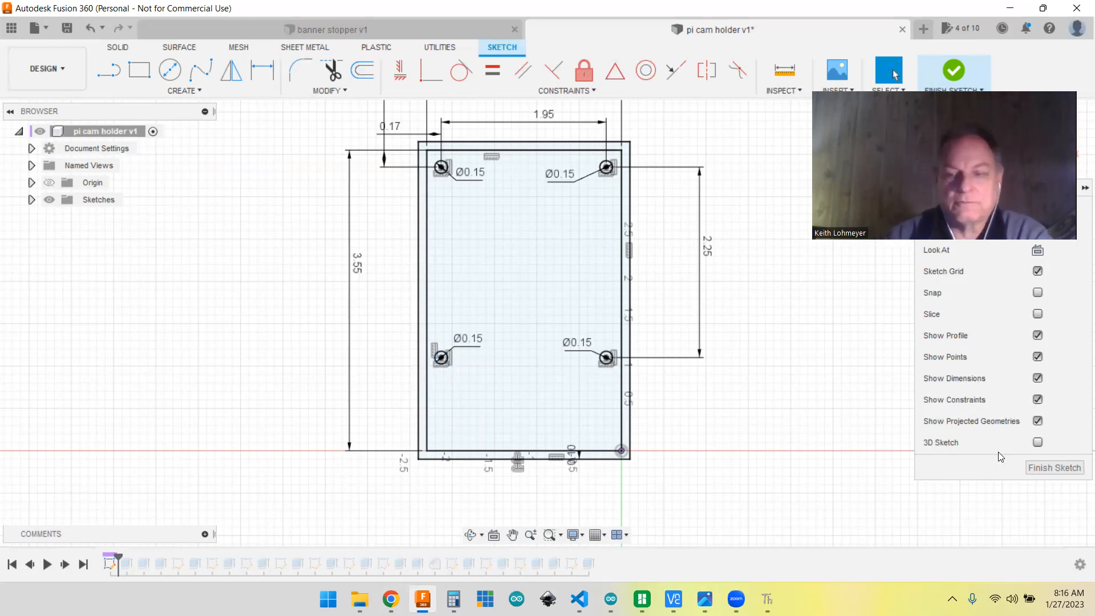
pyautogui.click(1055, 467)
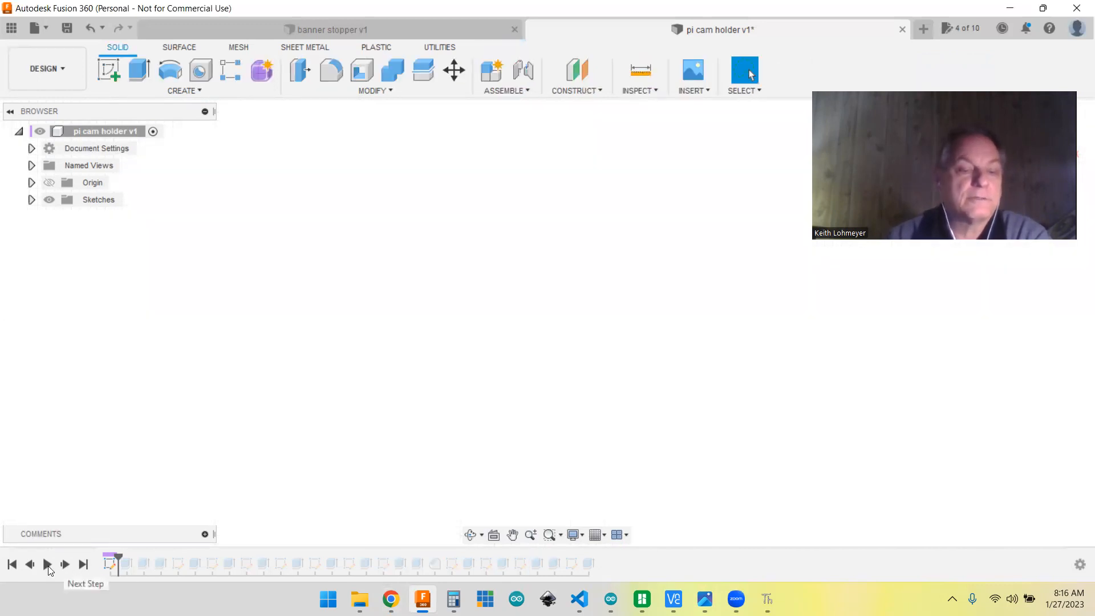
# Step: Advance the history to the base plate extrusion, inspect its settings from an angled view and accept them as they are
pyautogui.click(64, 564)
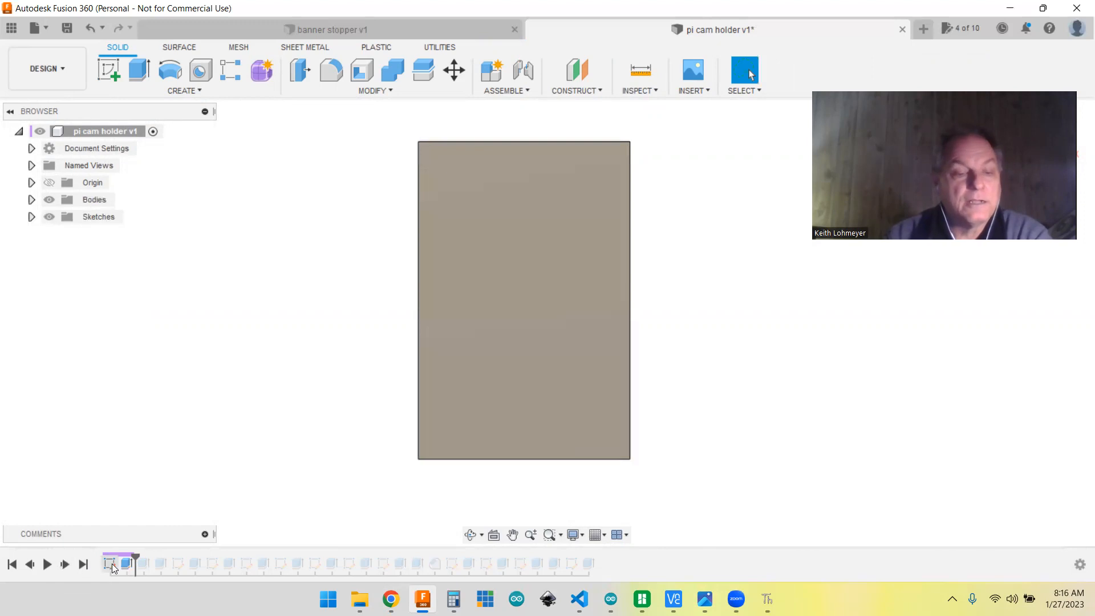
pyautogui.click(125, 565)
pyautogui.rightClick(126, 565)
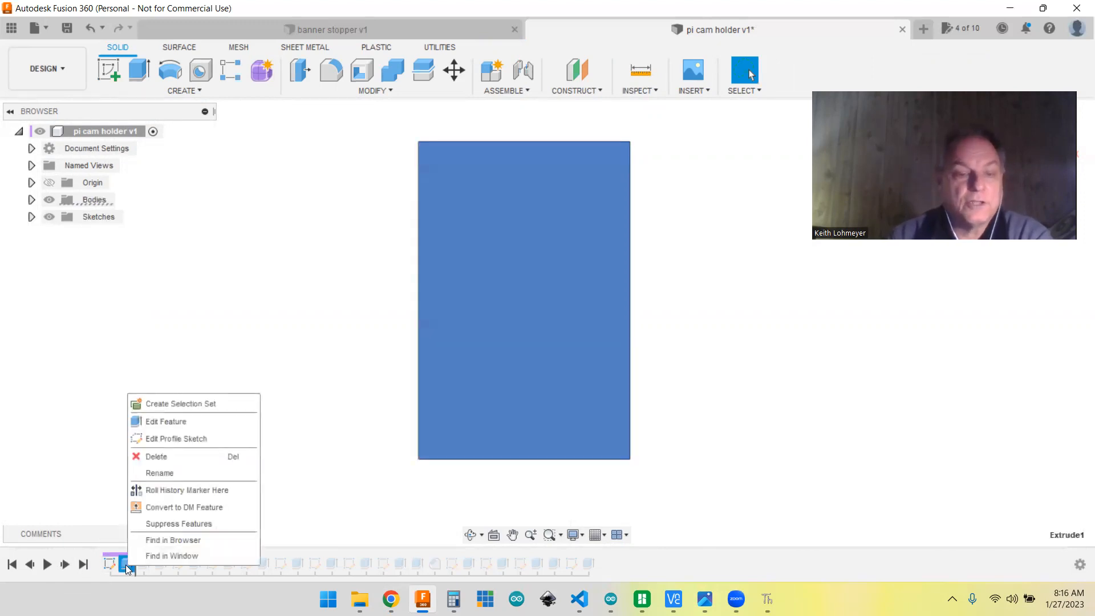
pyautogui.click(161, 423)
pyautogui.keyDown('shift'); pyautogui.moveTo(702, 437); pyautogui.dragTo(649, 420, button='middle'); pyautogui.keyUp('shift')
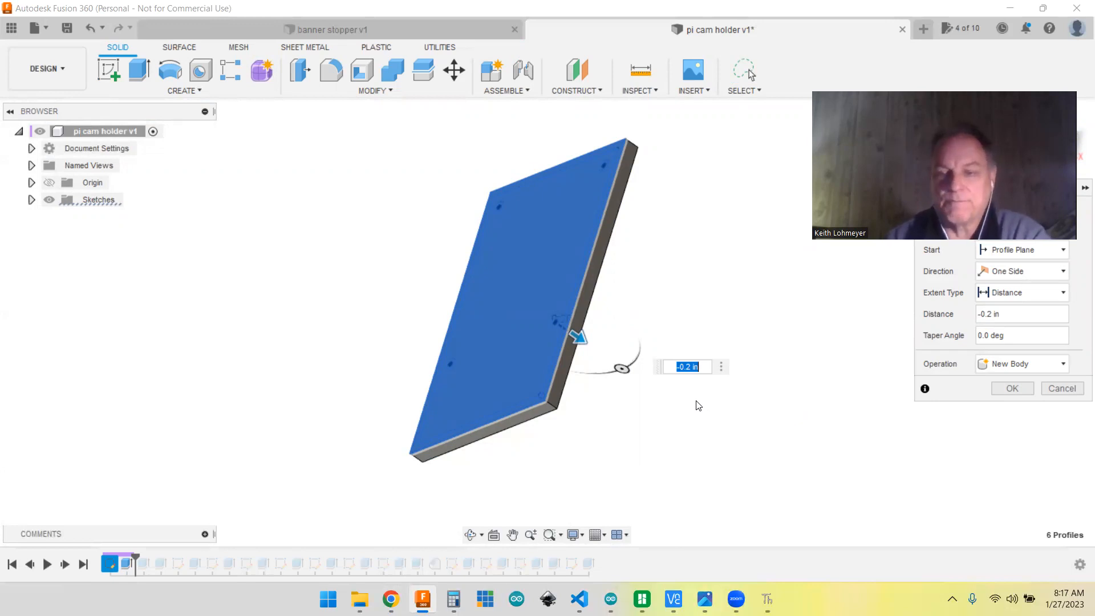
pyautogui.click(1021, 388)
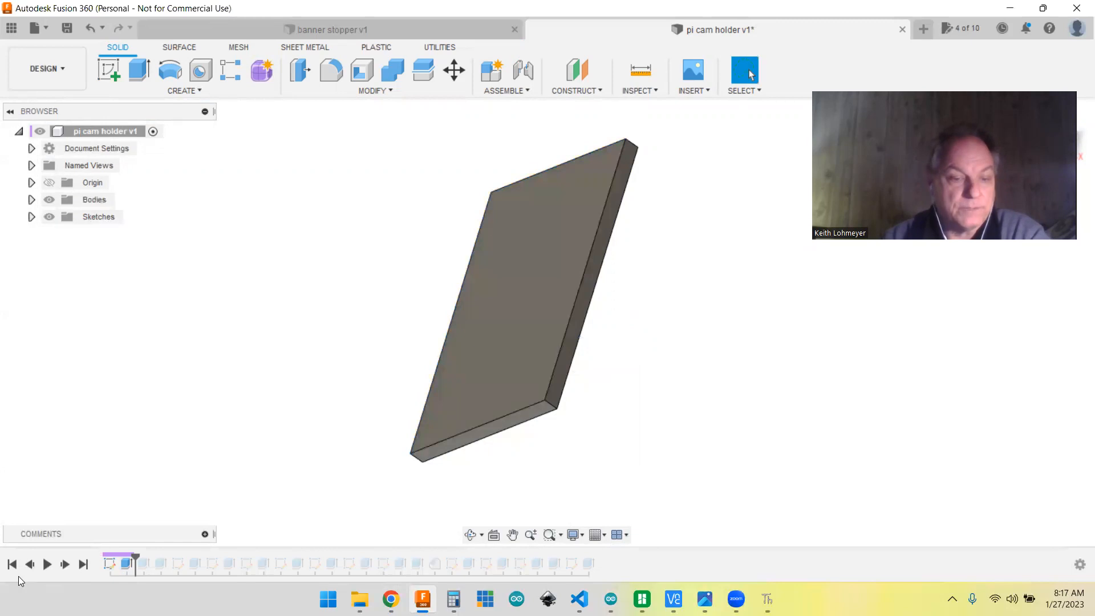
# Step: Advance the history to the extrusion of the four mounting posts and review its settings without altering them
pyautogui.click(64, 564)
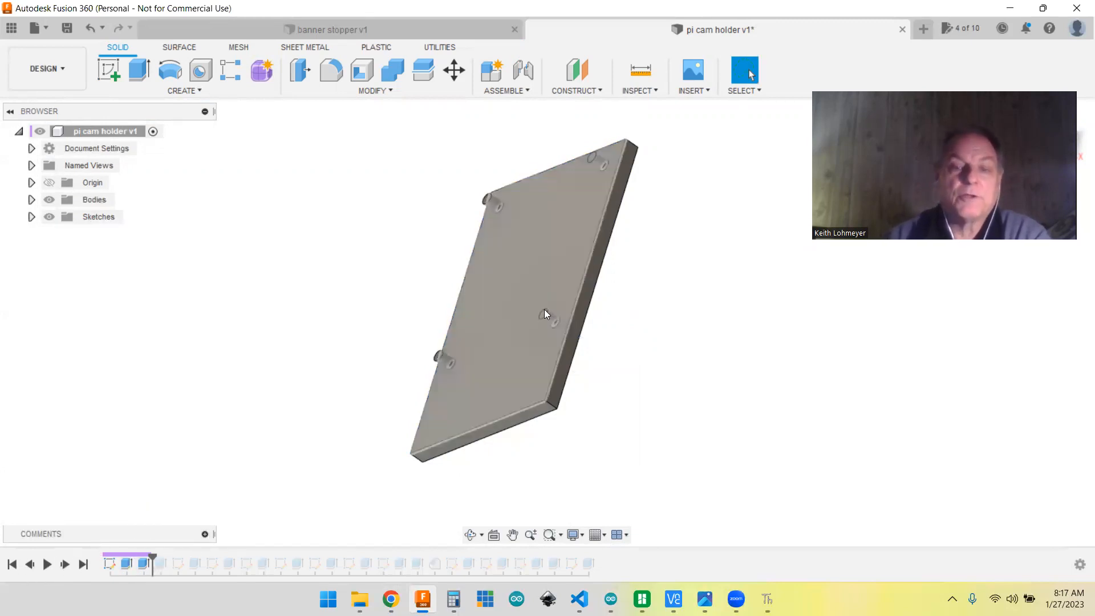
pyautogui.rightClick(141, 563)
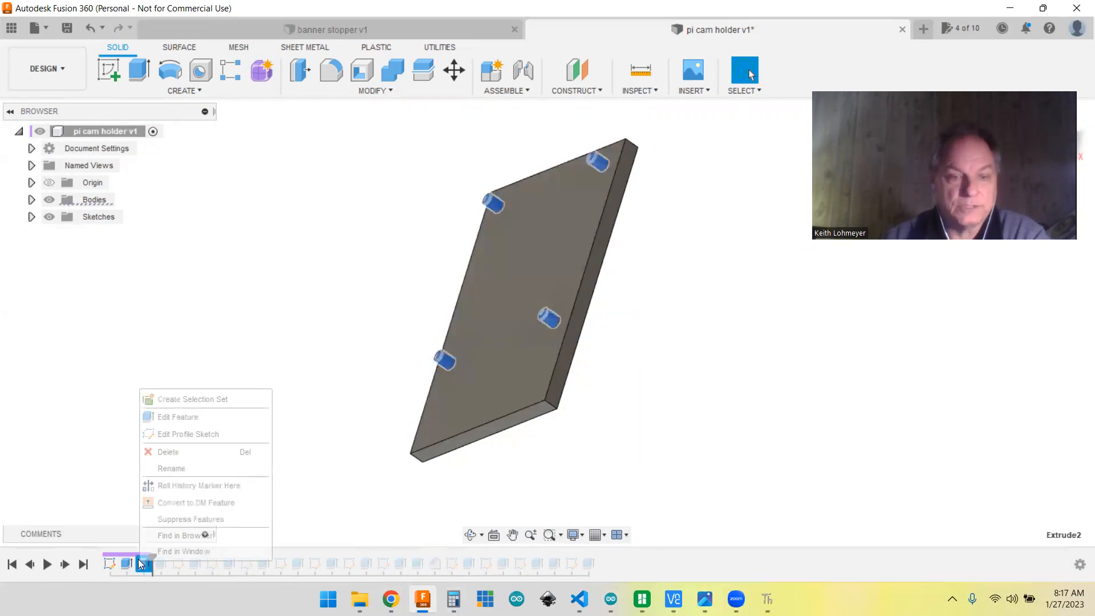
pyautogui.click(168, 417)
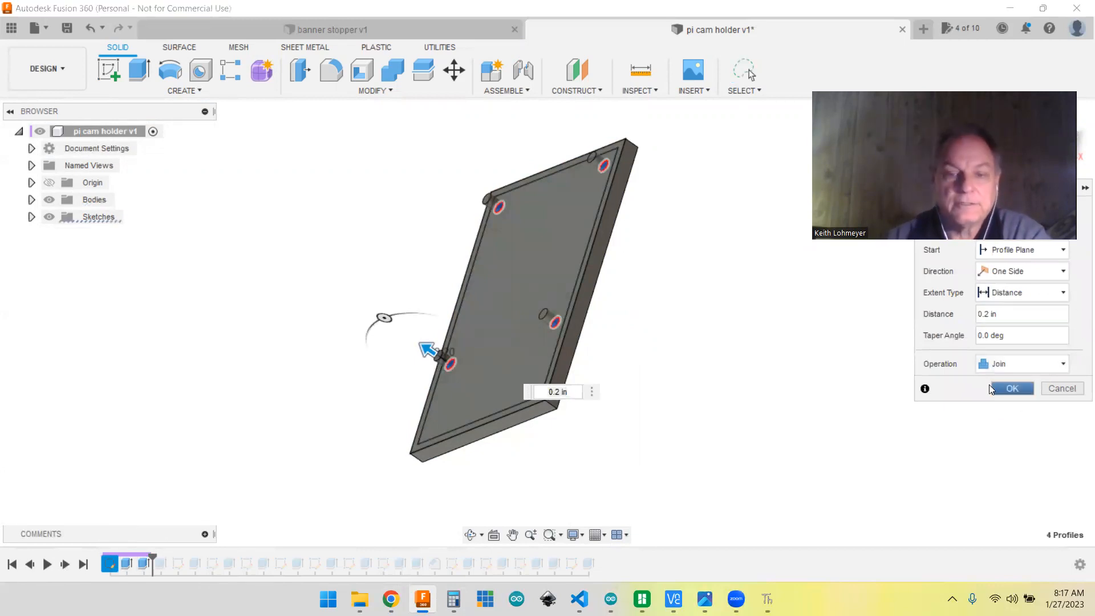
pyautogui.click(1010, 389)
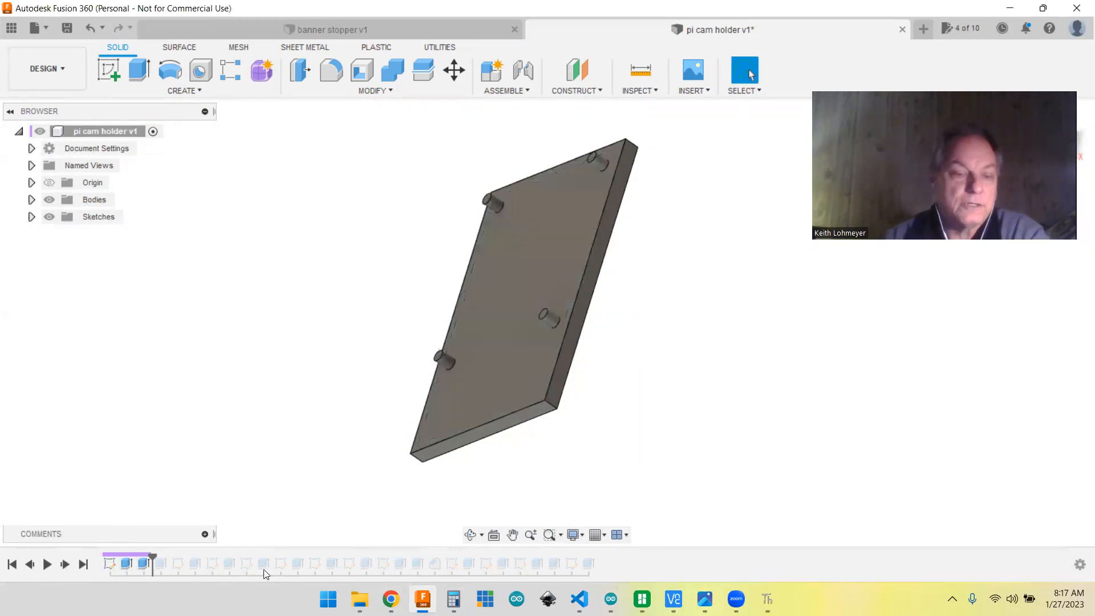
# Step: Advance the history to the extrusion of the tray's perimeter wall and review its settings without altering them
pyautogui.click(64, 564)
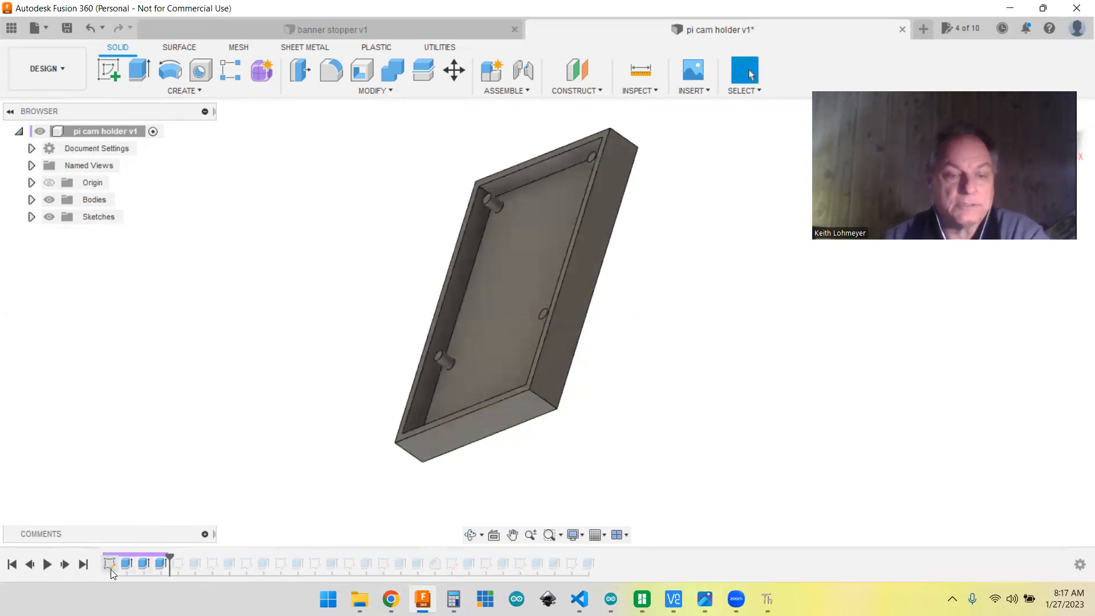
pyautogui.rightClick(160, 564)
pyautogui.click(204, 420)
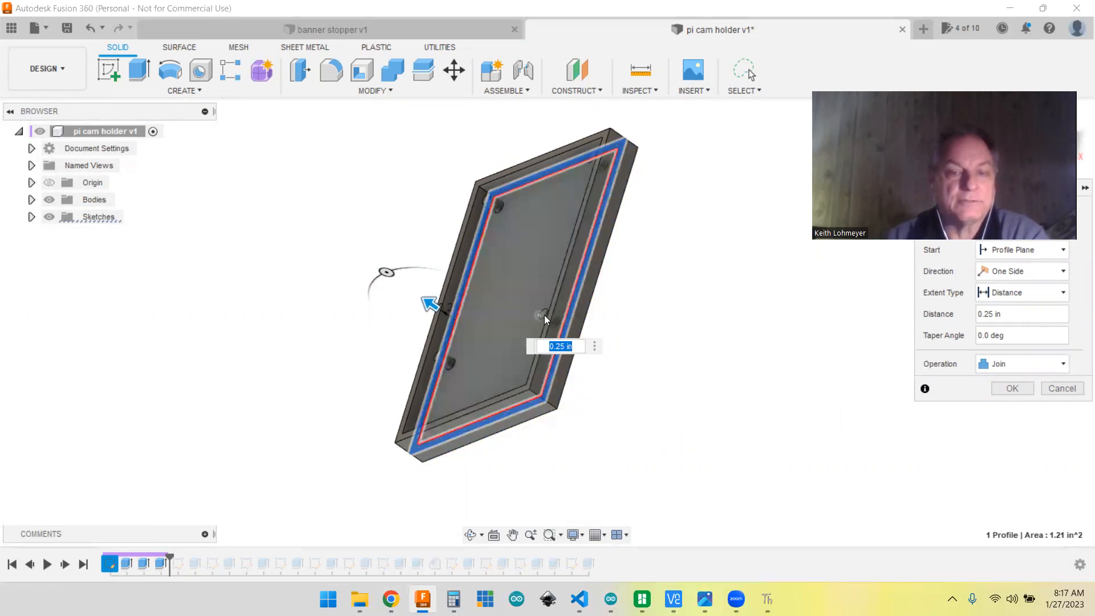
pyautogui.click(1013, 388)
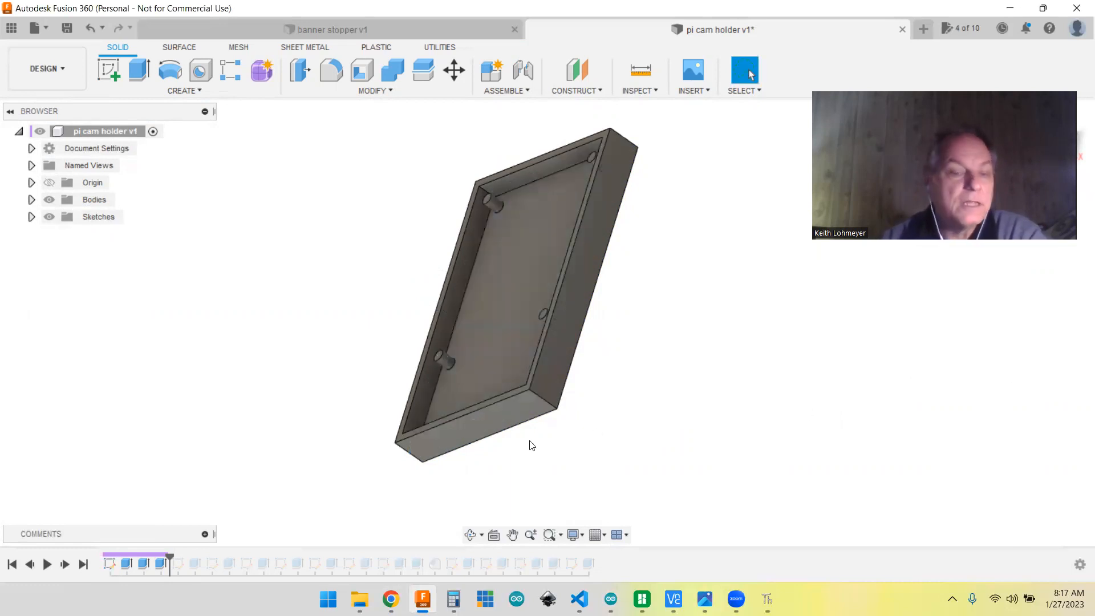
# Step: Advance the history to the second sketch, open it to examine the tangent circles at the tray's corner, and finish the sketch
pyautogui.click(66, 565)
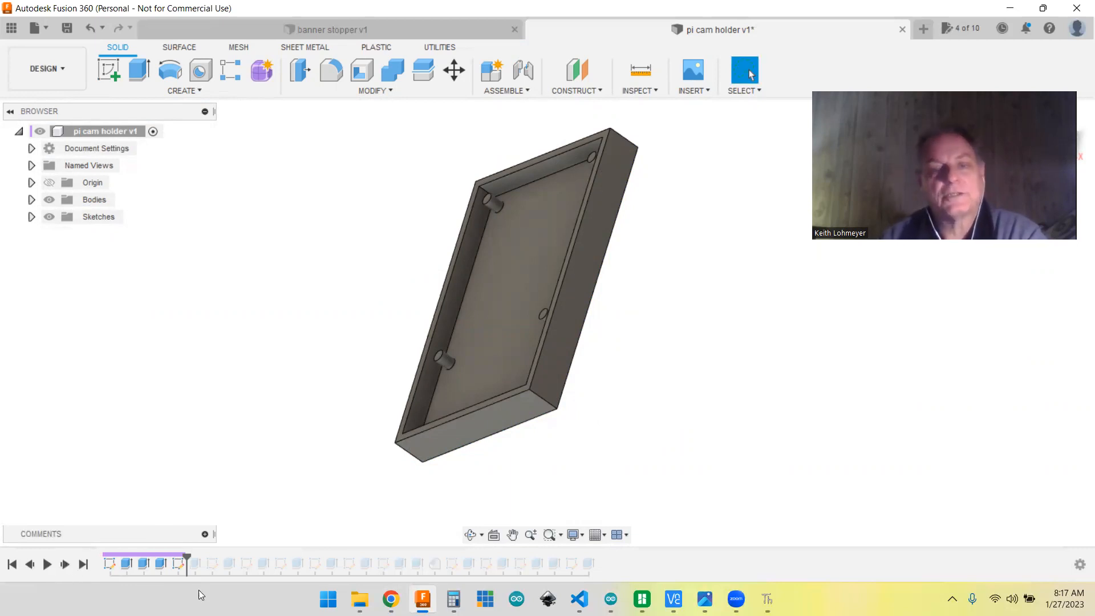
pyautogui.rightClick(178, 563)
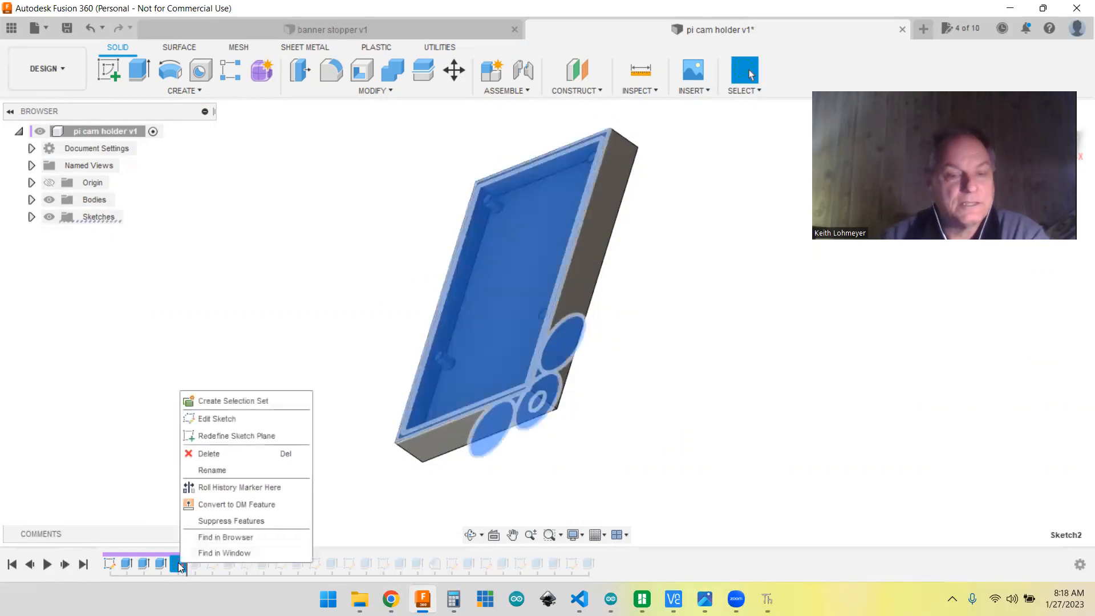
pyautogui.click(213, 422)
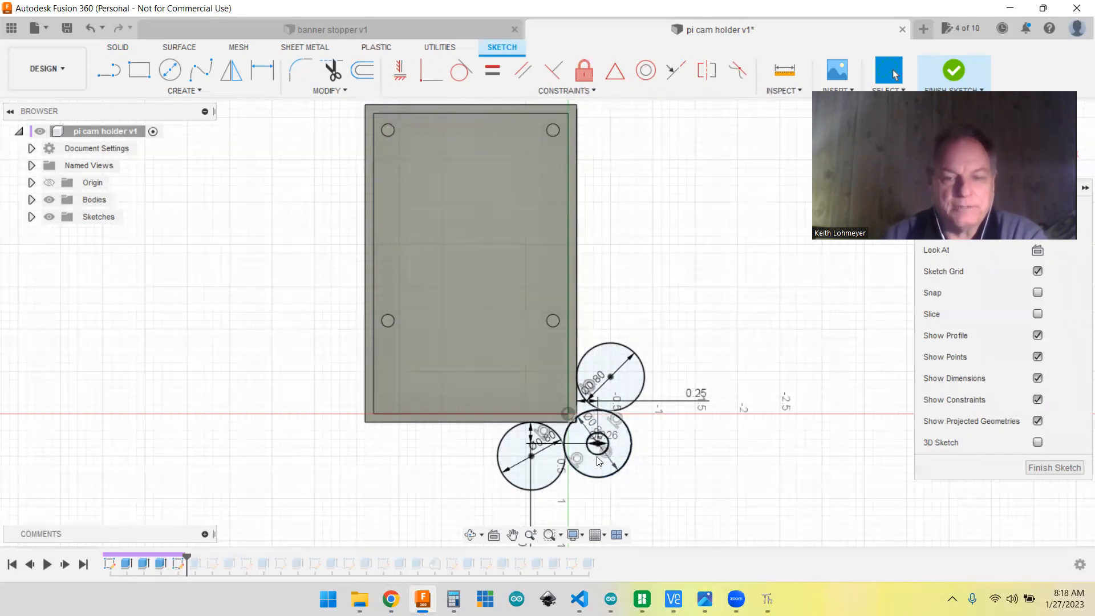
pyautogui.scroll(-2, 599, 461)
pyautogui.scroll(5, 597, 461)
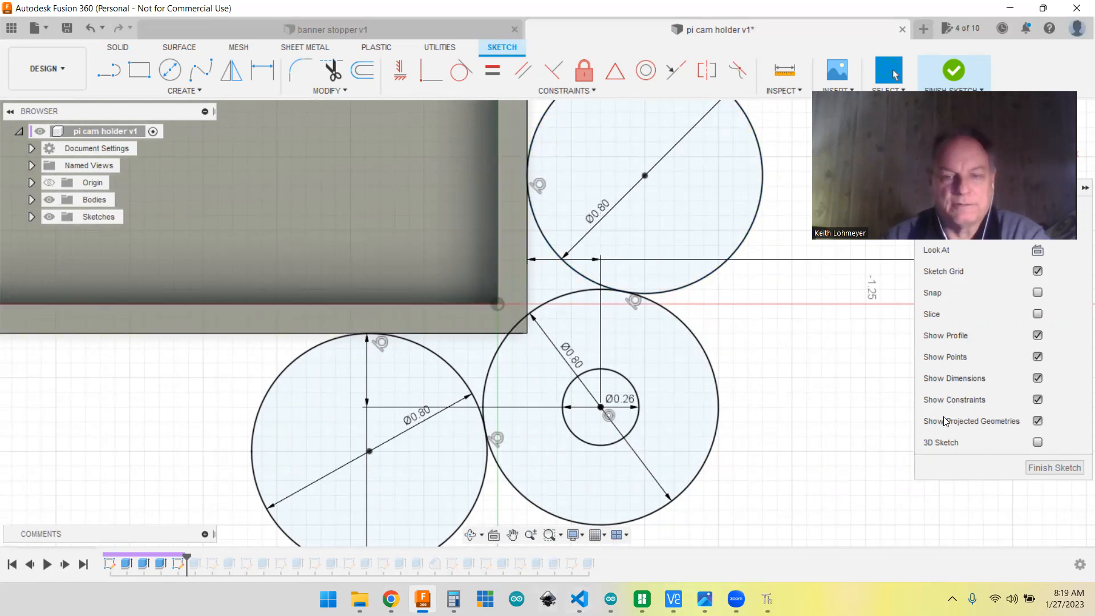
pyautogui.scroll(-4, 807, 429)
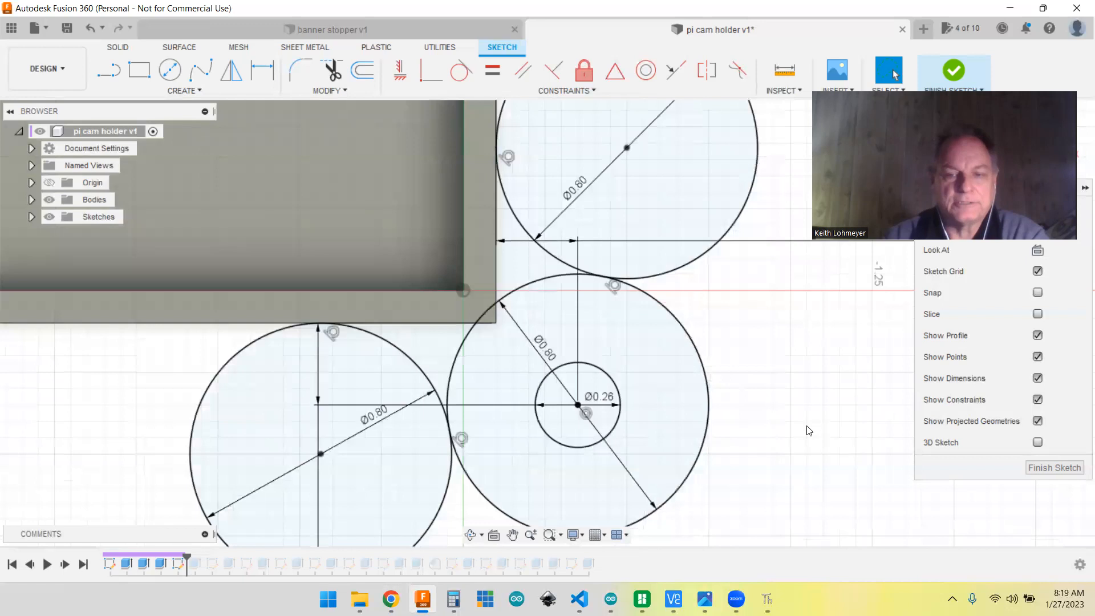
pyautogui.scroll(-1, 808, 429)
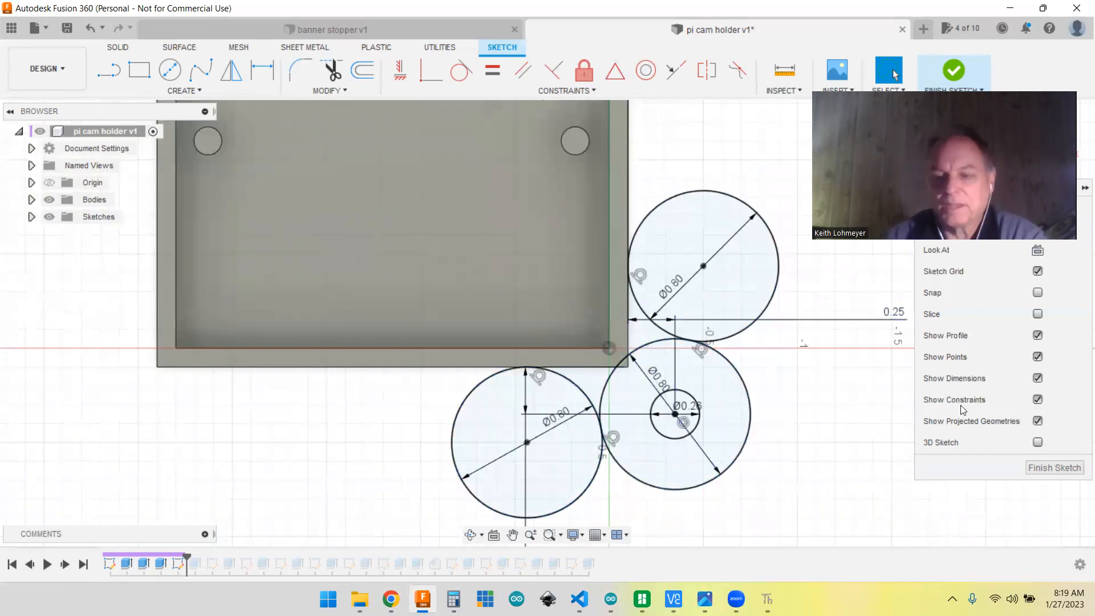
pyautogui.click(1047, 469)
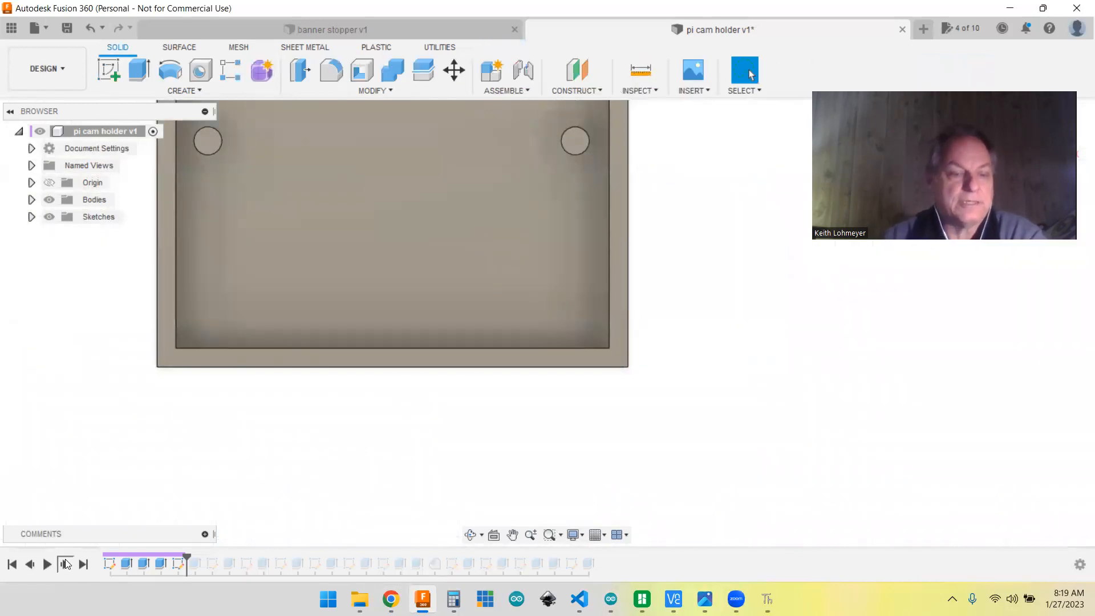
# Step: Advance the history to the extrusion of the rounded corner mount, reopen the second sketch to compare its tangent circles, and finish the sketch
pyautogui.click(65, 564)
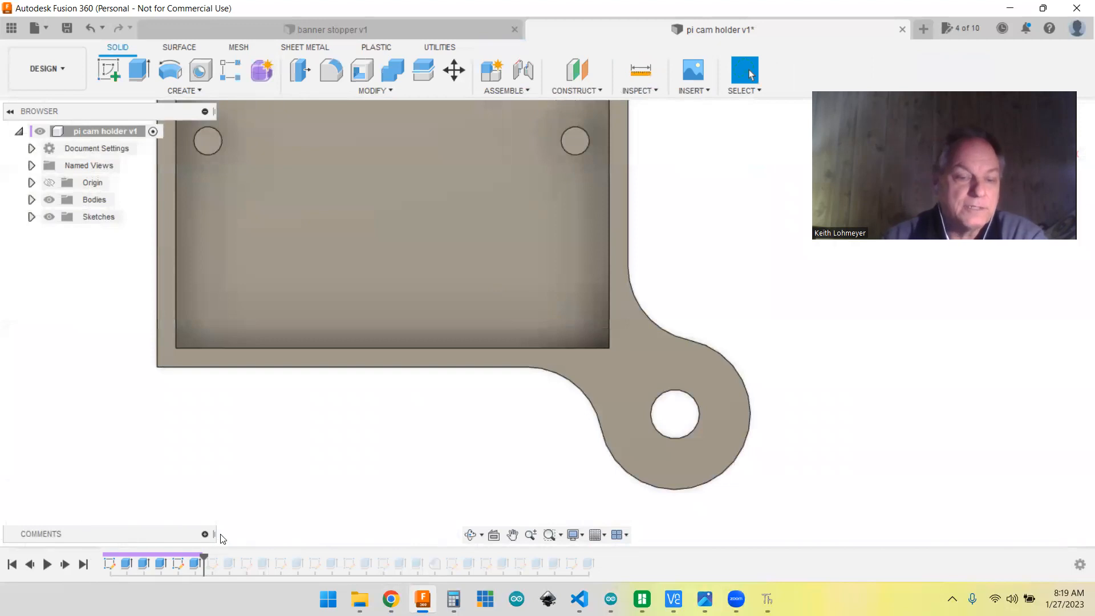
pyautogui.rightClick(196, 564)
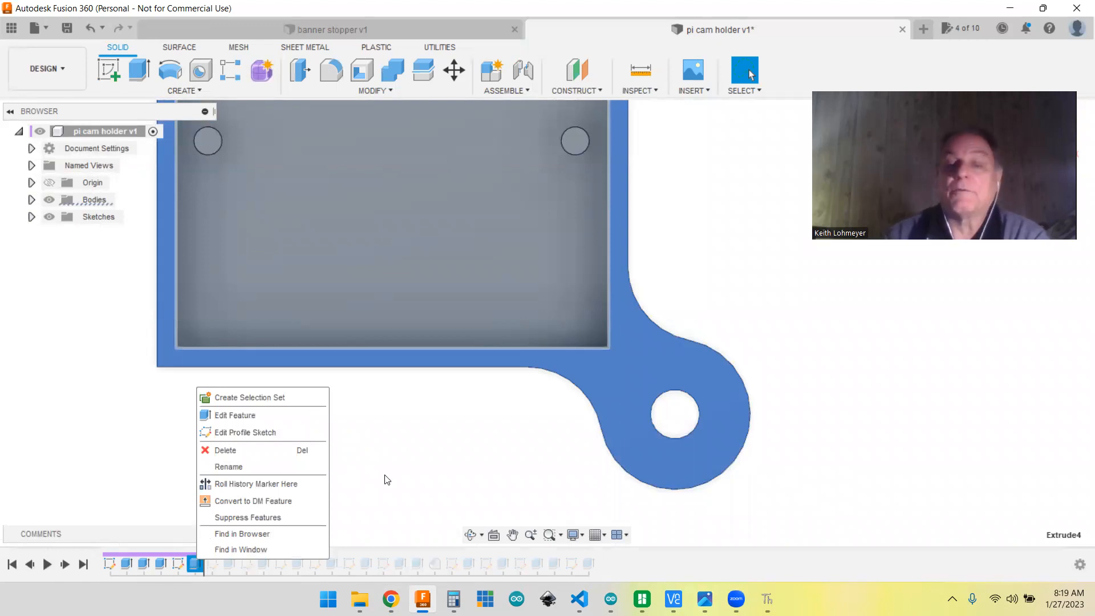
pyautogui.click(181, 563)
pyautogui.rightClick(180, 563)
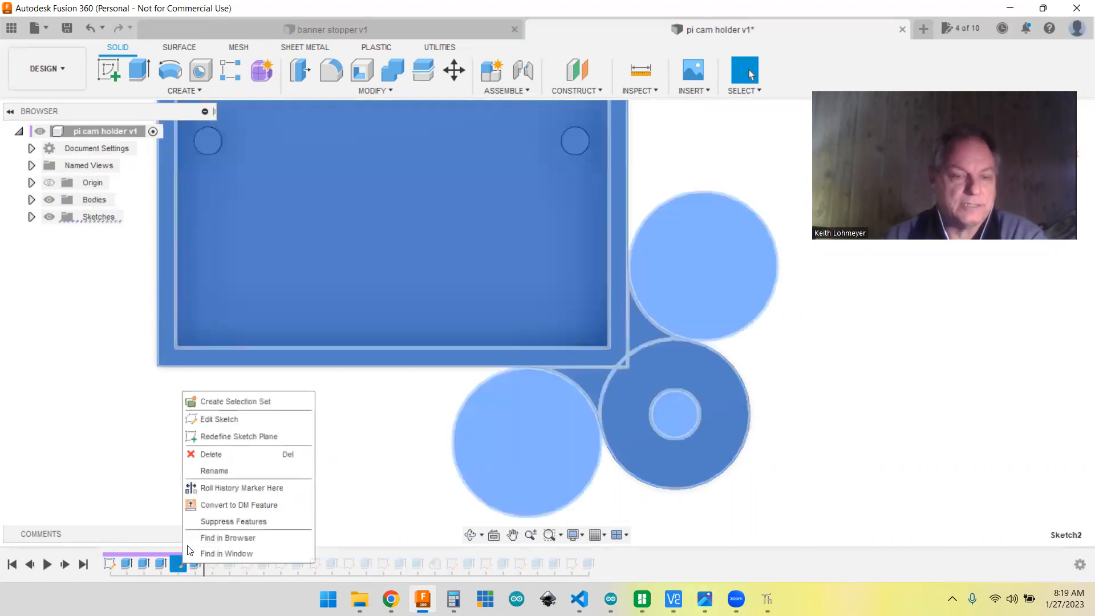
pyautogui.click(225, 421)
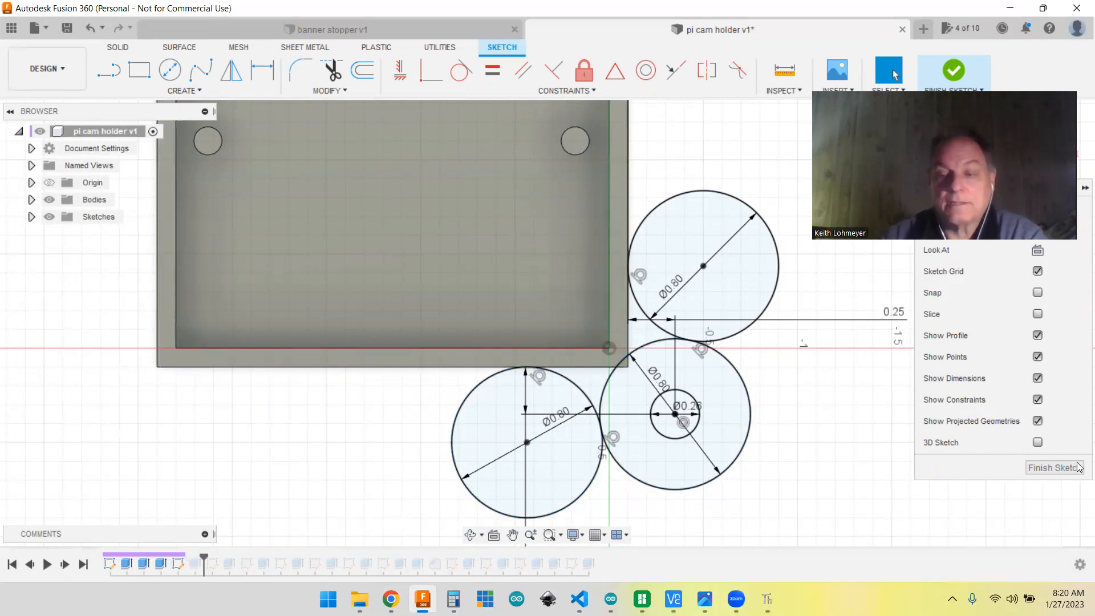
pyautogui.click(1056, 466)
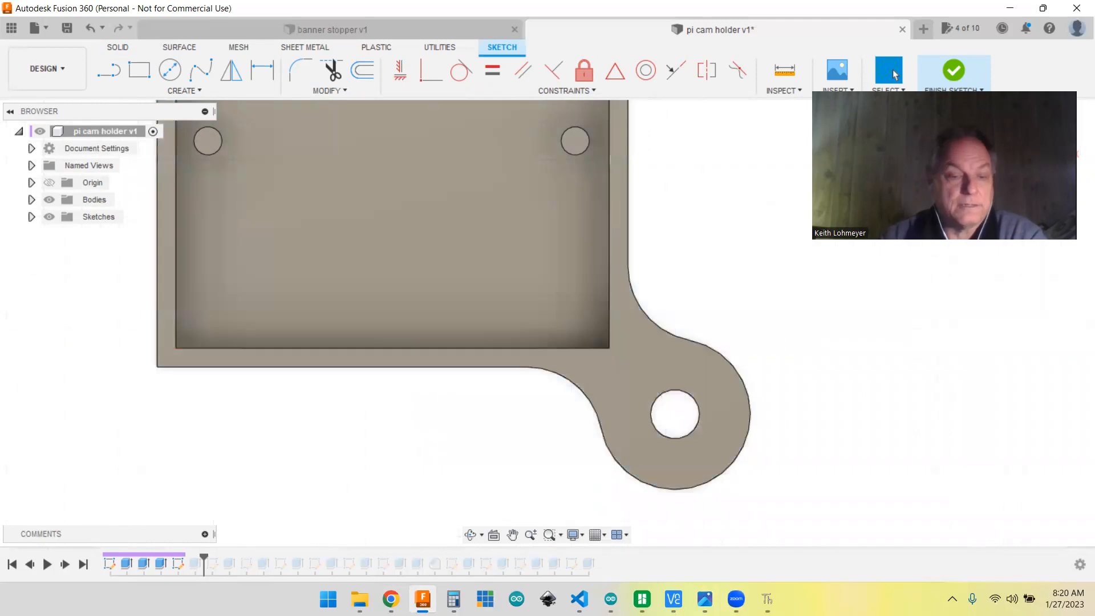
# Step: Step the history ahead once and back to the corner mount extrusion, and inspect the mount and its hole from an angled view
pyautogui.click(66, 565)
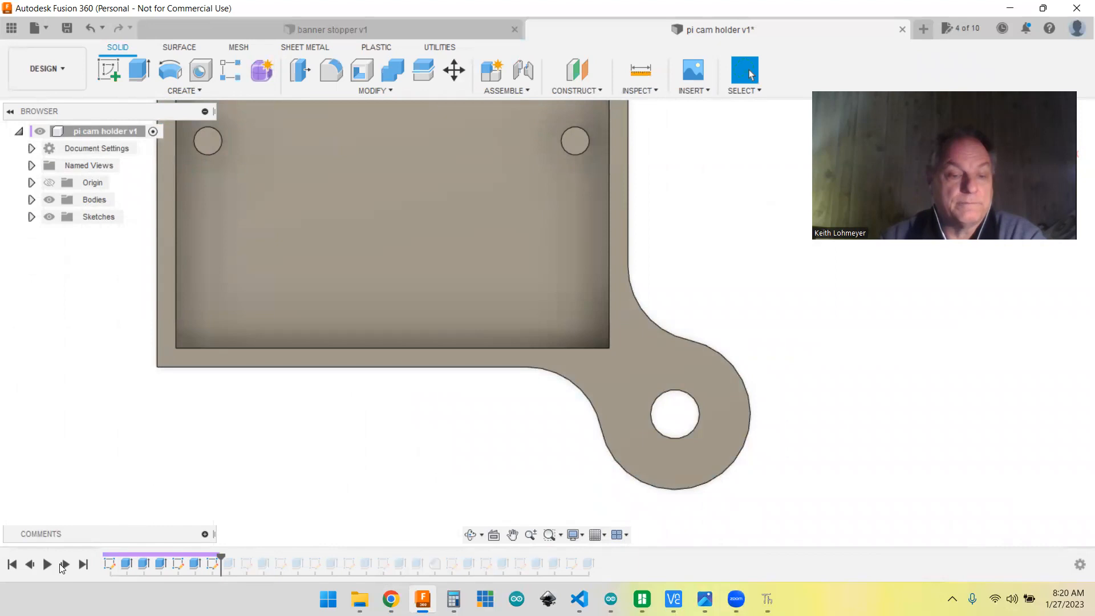
pyautogui.click(30, 565)
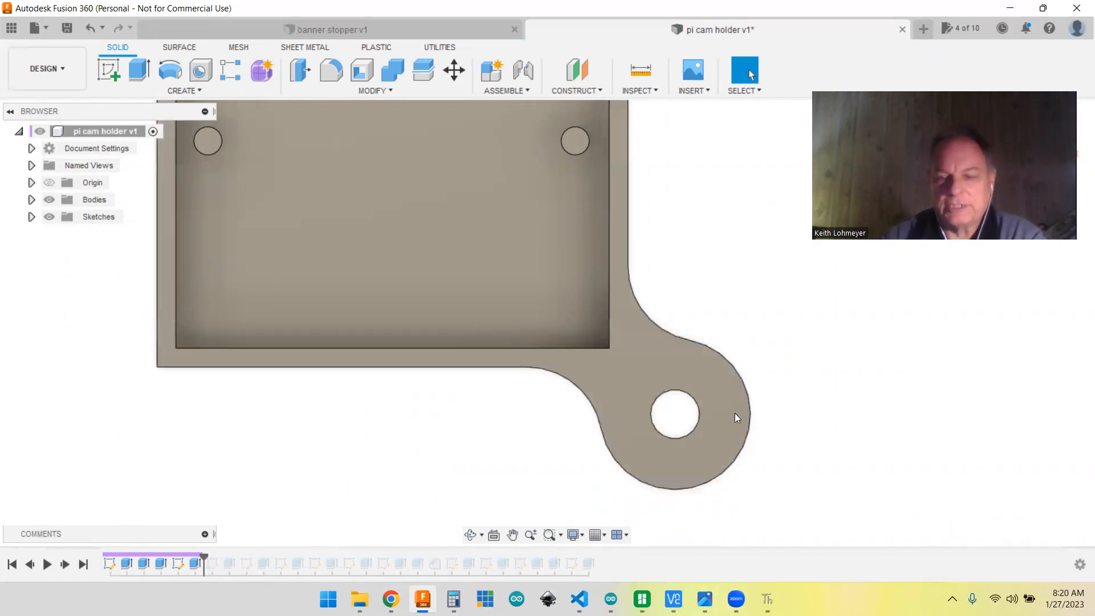
pyautogui.keyDown('shift'); pyautogui.moveTo(873, 398); pyautogui.dragTo(875, 342, button='middle'); pyautogui.keyUp('shift')
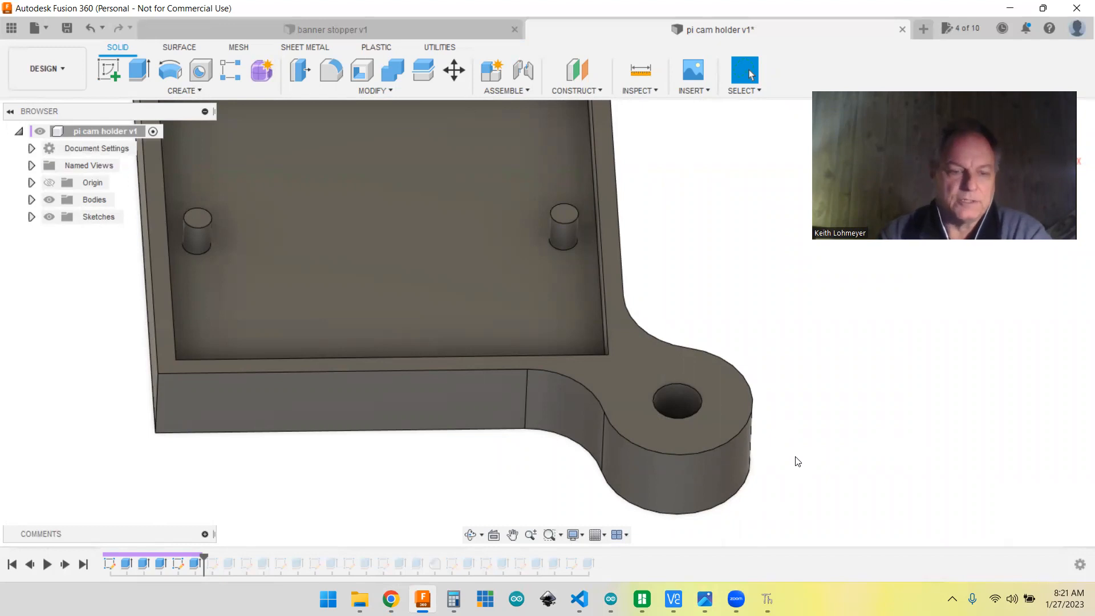
# Step: Advance the history to the third sketch, open it to examine the rod circle on the mount's underside, and finish the sketch
pyautogui.click(64, 564)
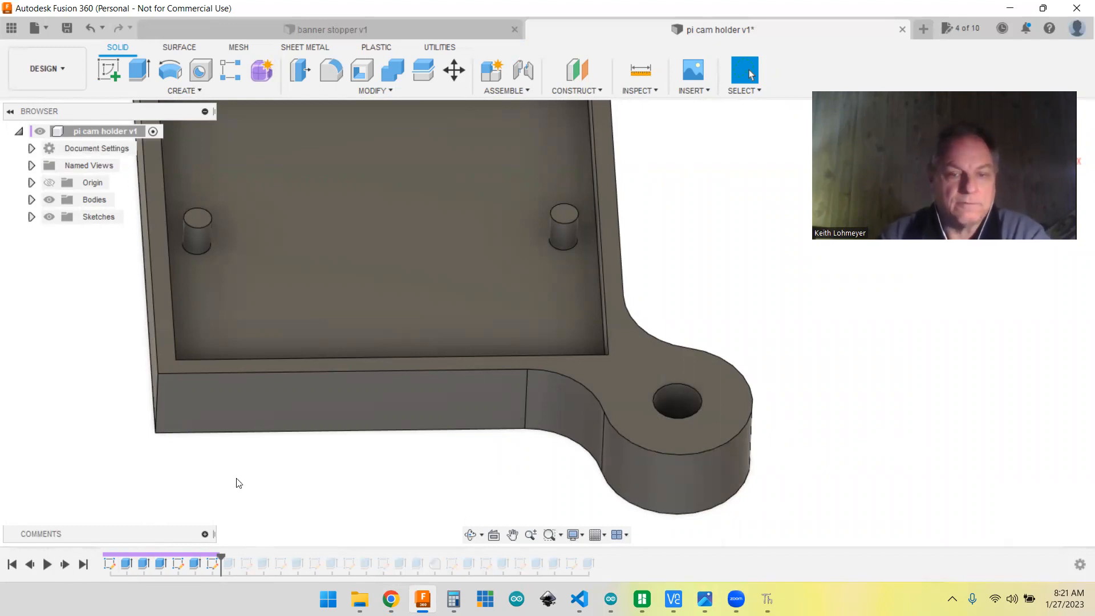
pyautogui.scroll(-5, 277, 483)
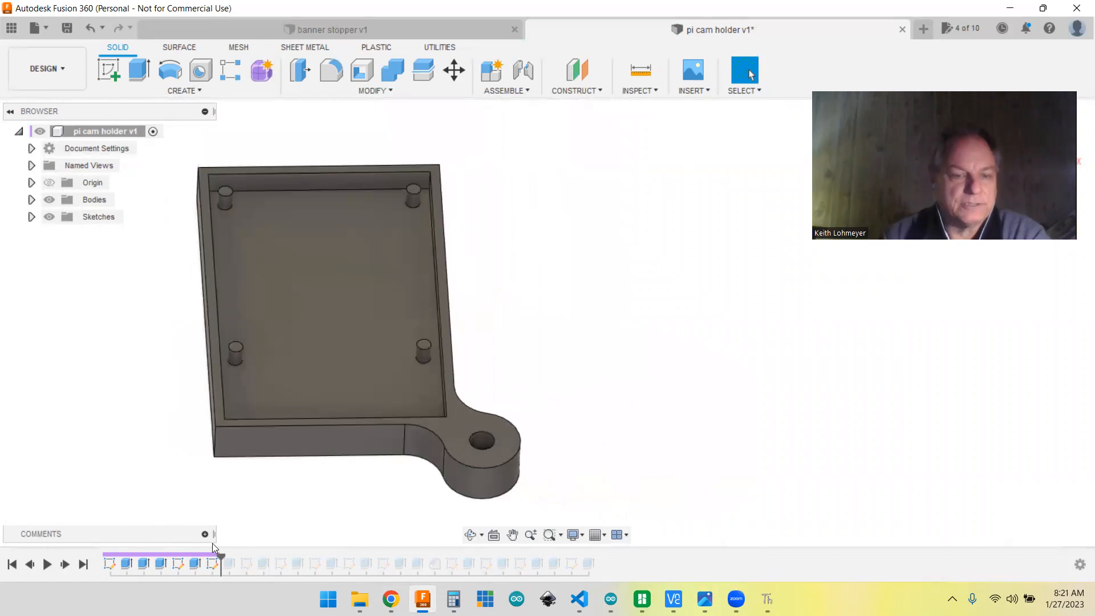
pyautogui.rightClick(209, 563)
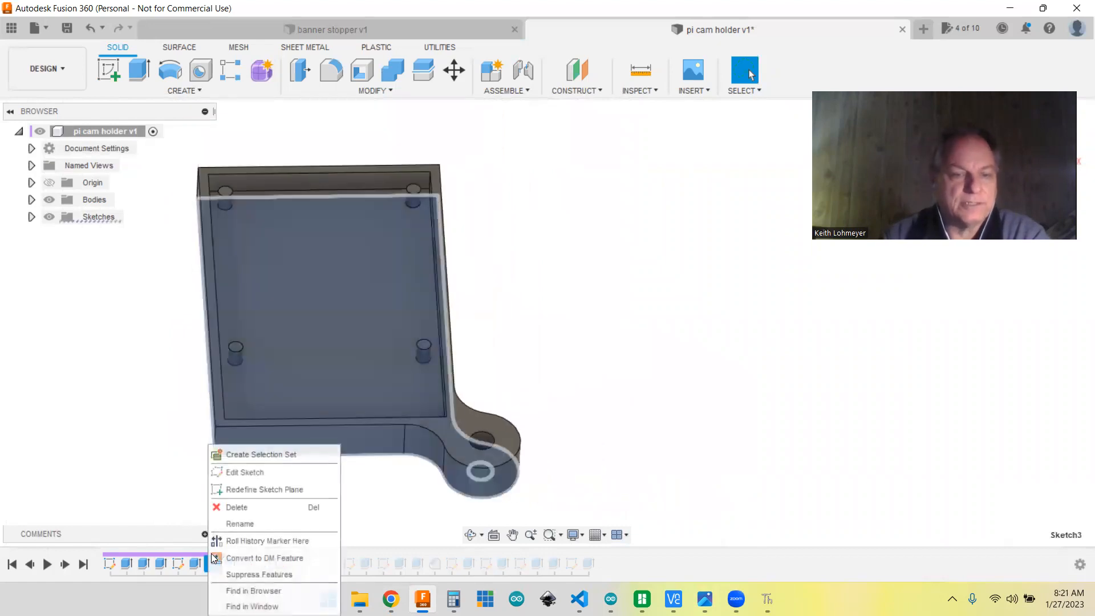
pyautogui.click(241, 478)
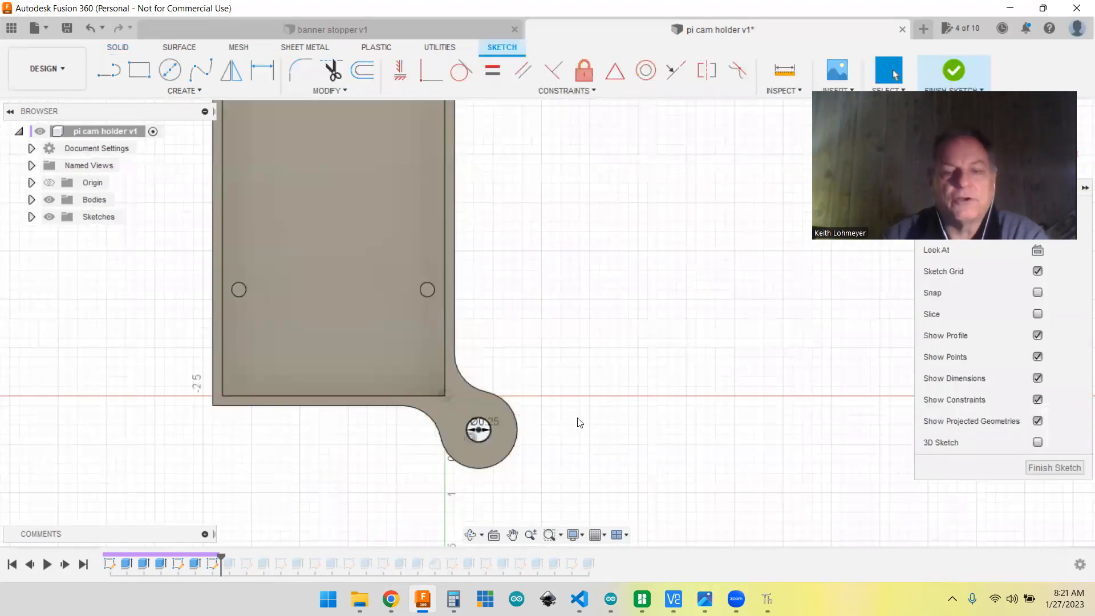
pyautogui.moveTo(637, 456)
pyautogui.keyDown('shift'); pyautogui.mouseDown(button='middle')
pyautogui.moveTo(643, 357)
pyautogui.moveTo(645, 378)
pyautogui.mouseUp(button='middle'); pyautogui.keyUp('shift')
pyautogui.click(495, 358)
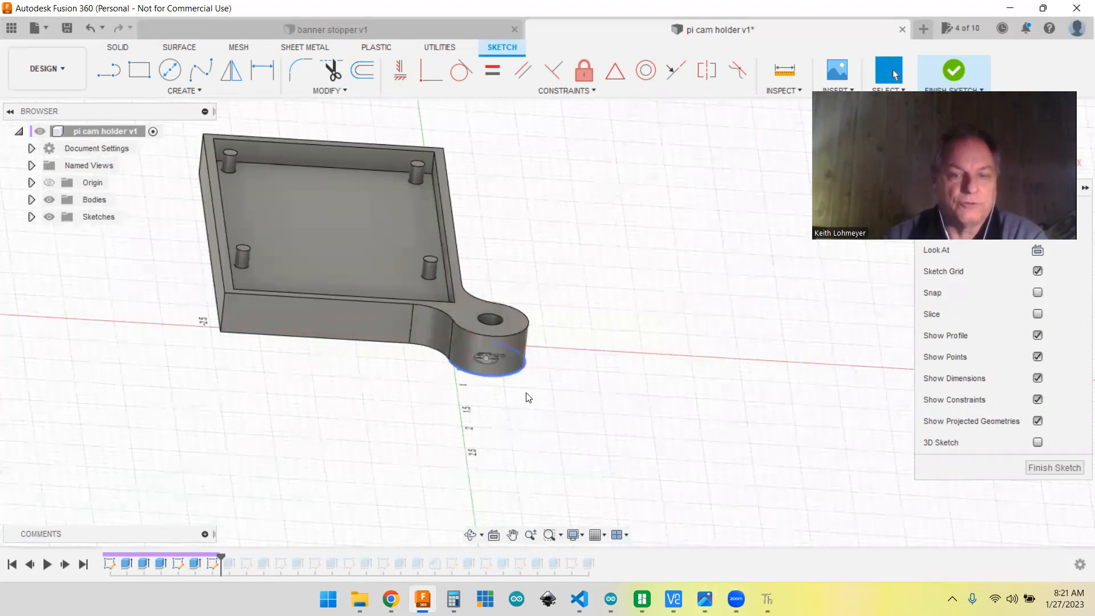
pyautogui.keyDown('shift'); pyautogui.moveTo(566, 409); pyautogui.dragTo(562, 333, button='middle'); pyautogui.keyUp('shift')
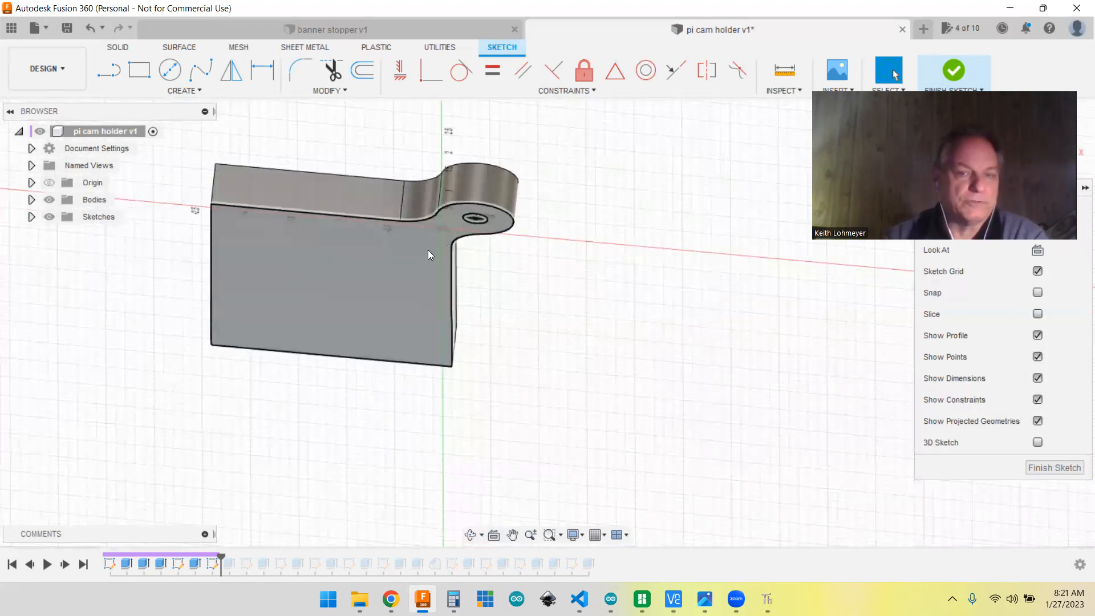
pyautogui.moveTo(553, 286)
pyautogui.keyDown('shift'); pyautogui.mouseDown(button='middle')
pyautogui.moveTo(560, 360)
pyautogui.moveTo(546, 391)
pyautogui.moveTo(557, 416)
pyautogui.moveTo(562, 390)
pyautogui.moveTo(557, 429)
pyautogui.mouseUp(button='middle'); pyautogui.keyUp('shift')
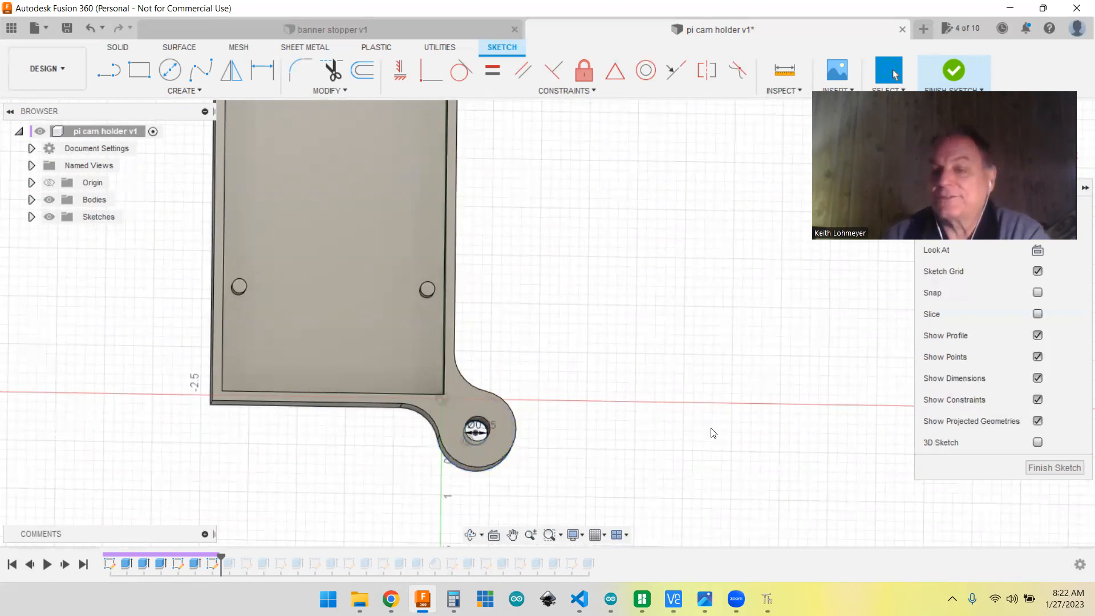
pyautogui.click(1049, 468)
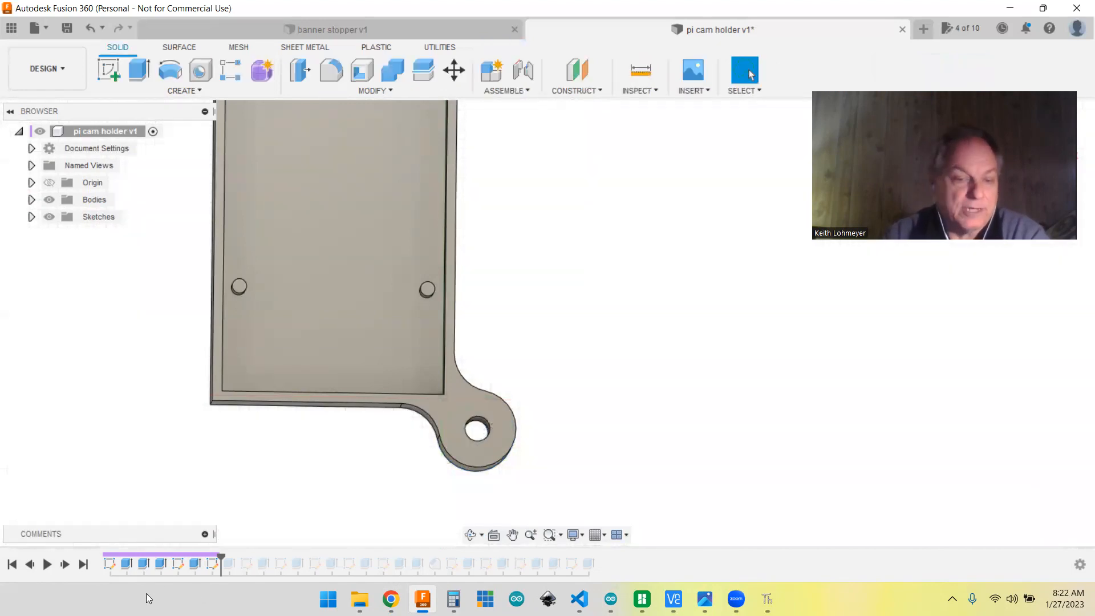
# Step: Advance the history to the rod extrusion and inspect the full length of the rod rising from the corner mount
pyautogui.click(65, 565)
pyautogui.keyDown('shift'); pyautogui.moveTo(648, 404); pyautogui.dragTo(648, 392, button='middle'); pyautogui.keyUp('shift')
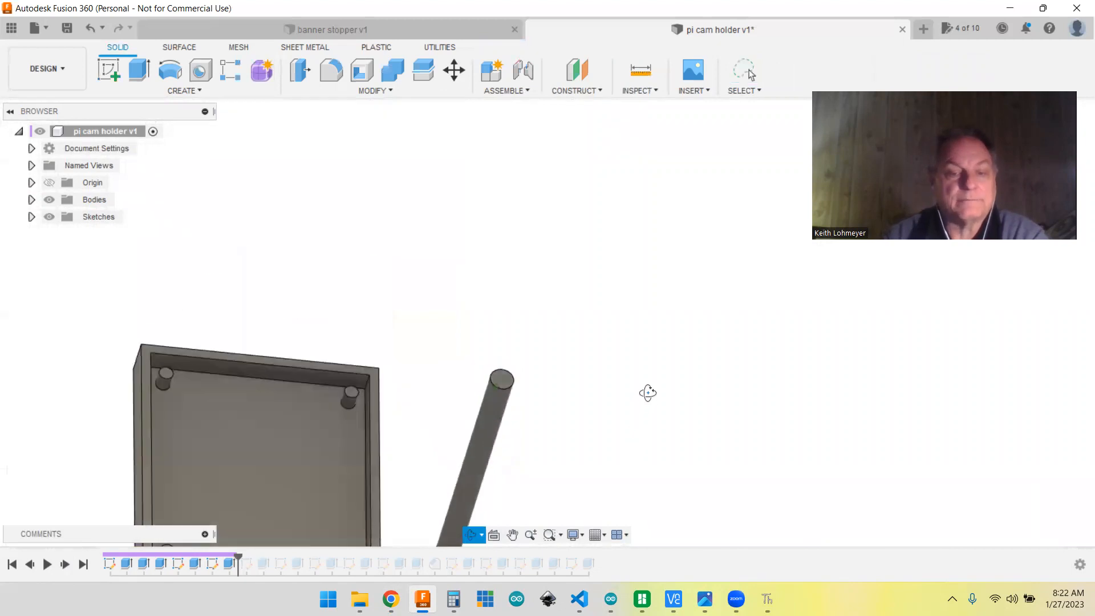
pyautogui.scroll(-1, 542, 468)
pyautogui.moveTo(548, 445); pyautogui.dragTo(653, 247, button='middle')
pyautogui.keyDown('shift'); pyautogui.moveTo(731, 357); pyautogui.dragTo(643, 303, button='middle'); pyautogui.keyUp('shift')
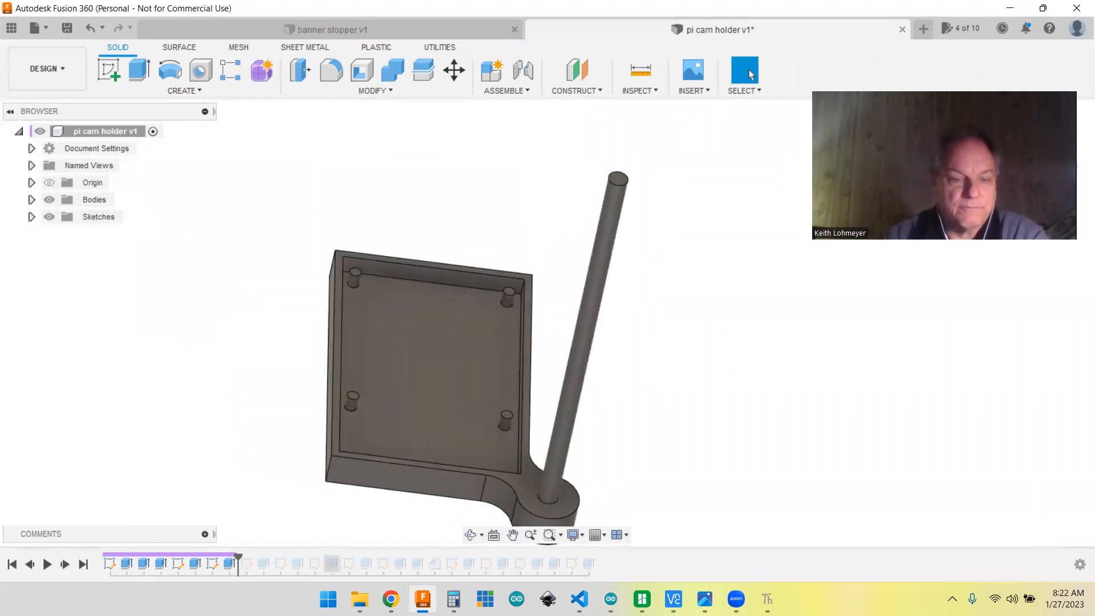
pyautogui.scroll(2, 639, 416)
pyautogui.scroll(-1, 645, 418)
pyautogui.moveTo(642, 415); pyautogui.dragTo(646, 439, button='middle')
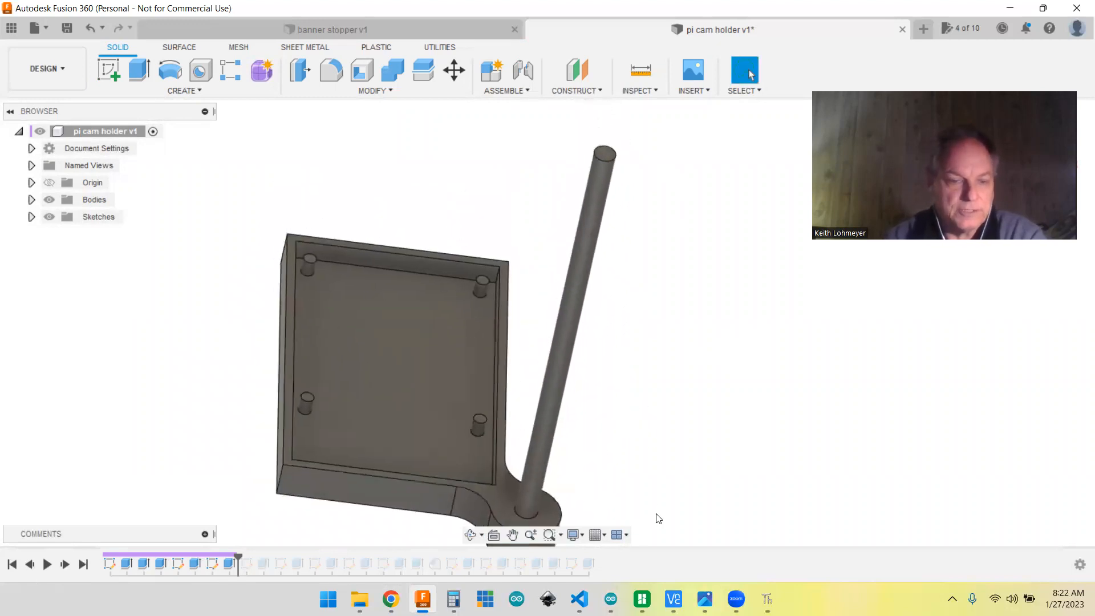
# Step: Advance the history to the fourth sketch and open it to examine the profile drawn on the rod's free end
pyautogui.click(65, 565)
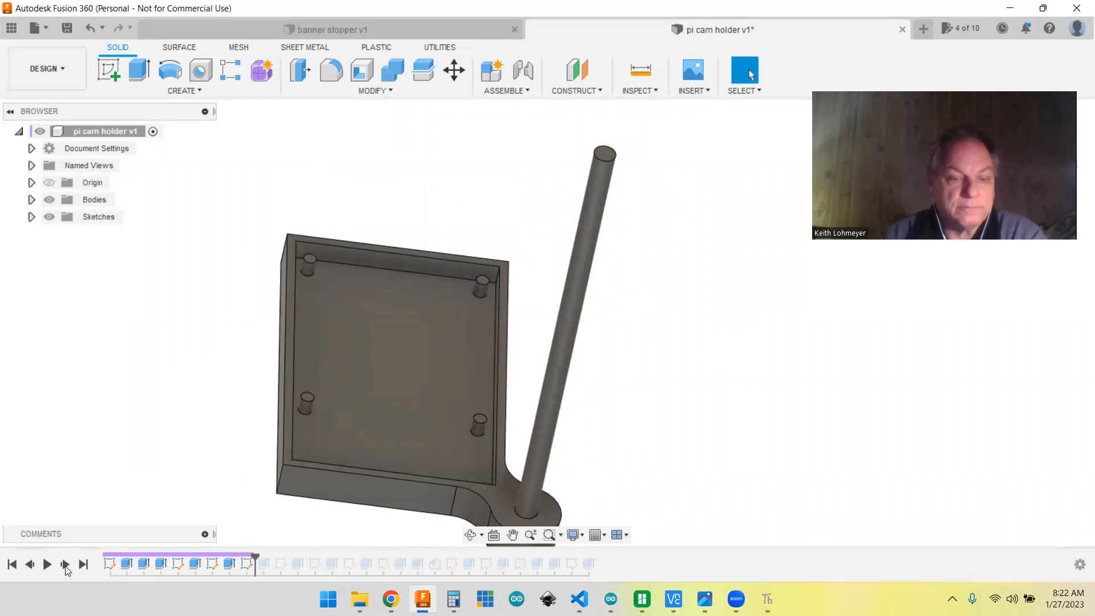
pyautogui.rightClick(250, 571)
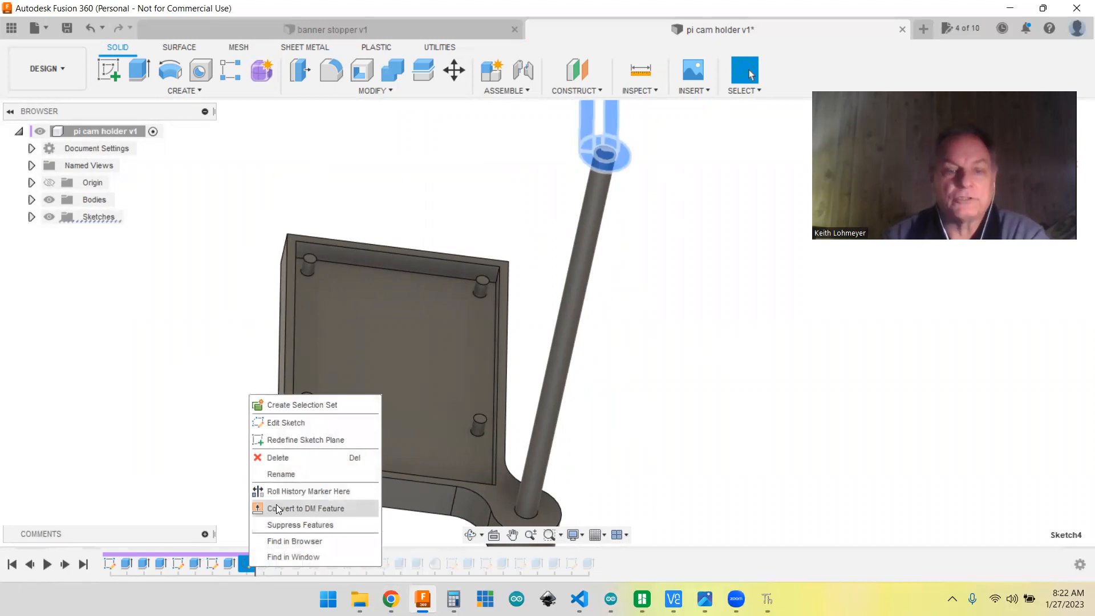
pyautogui.click(292, 423)
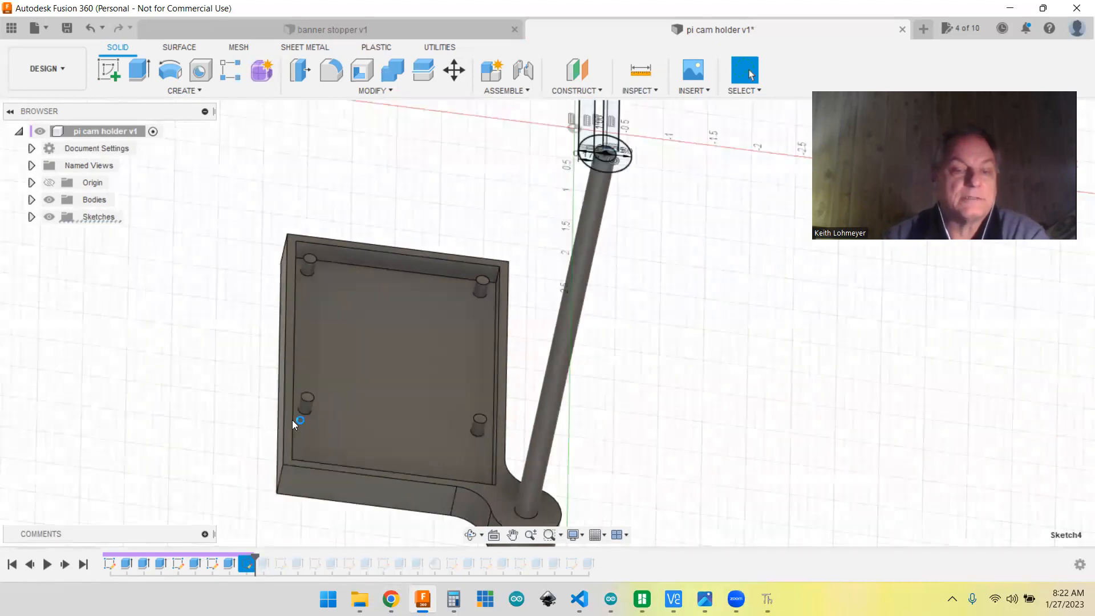
pyautogui.moveTo(799, 358); pyautogui.dragTo(777, 251, button='middle')
pyautogui.keyDown('shift'); pyautogui.moveTo(728, 320); pyautogui.dragTo(729, 253, button='middle'); pyautogui.keyUp('shift')
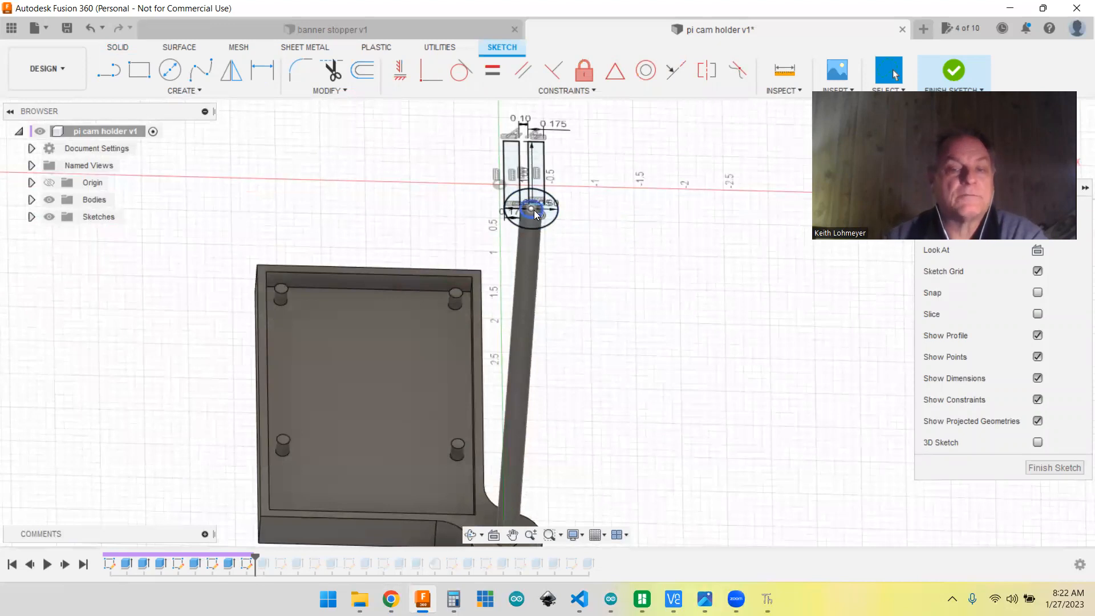
pyautogui.keyDown('shift'); pyautogui.moveTo(628, 303); pyautogui.dragTo(629, 352, button='middle'); pyautogui.keyUp('shift')
pyautogui.scroll(1, 640, 217)
pyautogui.scroll(-1, 640, 217)
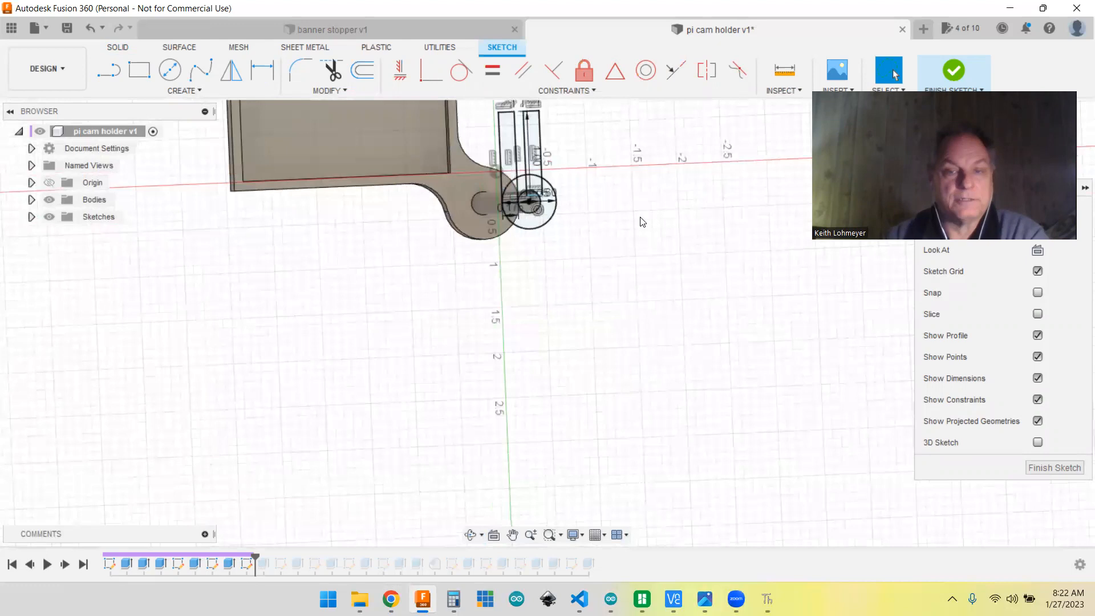
pyautogui.scroll(5, 579, 151)
pyautogui.scroll(2, 579, 151)
pyautogui.moveTo(579, 151)
pyautogui.mouseDown(button='middle')
pyautogui.moveTo(592, 303)
pyautogui.moveTo(591, 244)
pyautogui.mouseUp(button='middle')
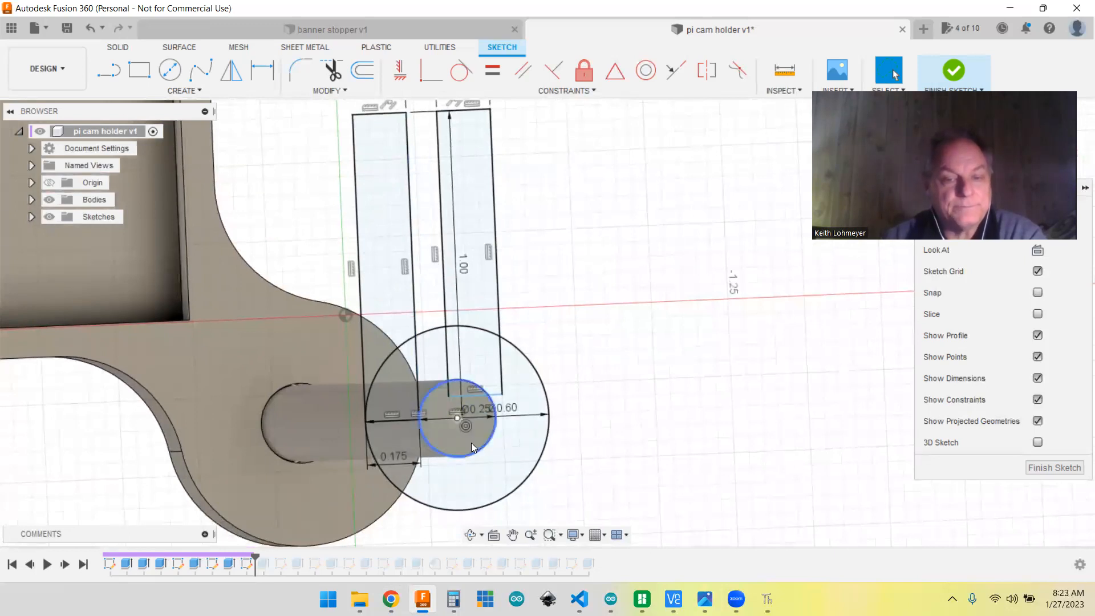
# Step: Examine the concentric circles around the rod's end and their dimensions at close range
pyautogui.scroll(5, 468, 444)
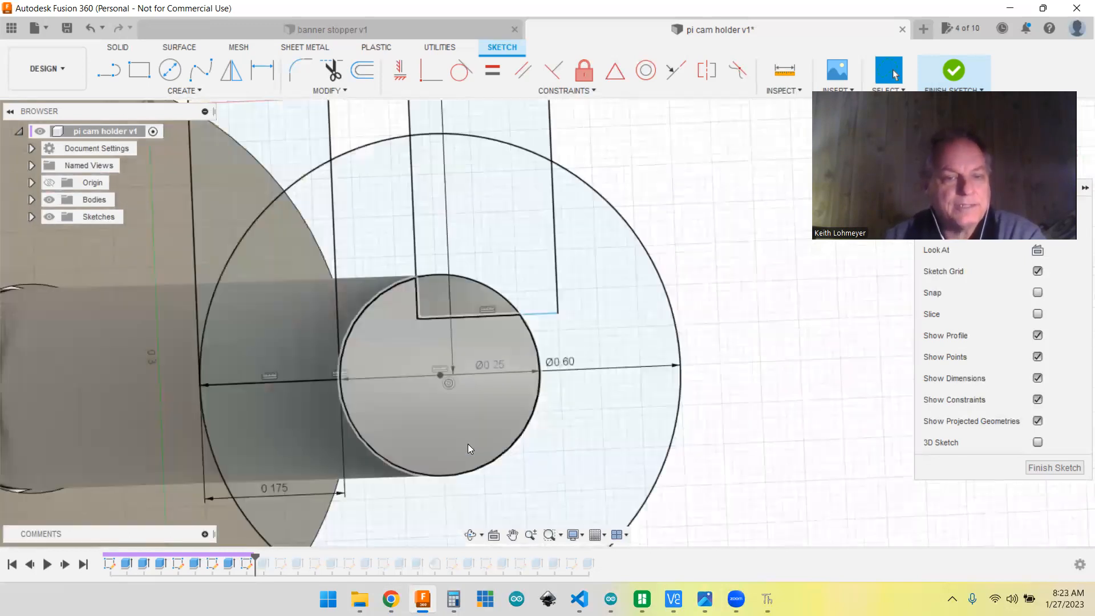
pyautogui.scroll(3, 468, 444)
pyautogui.scroll(-6, 468, 445)
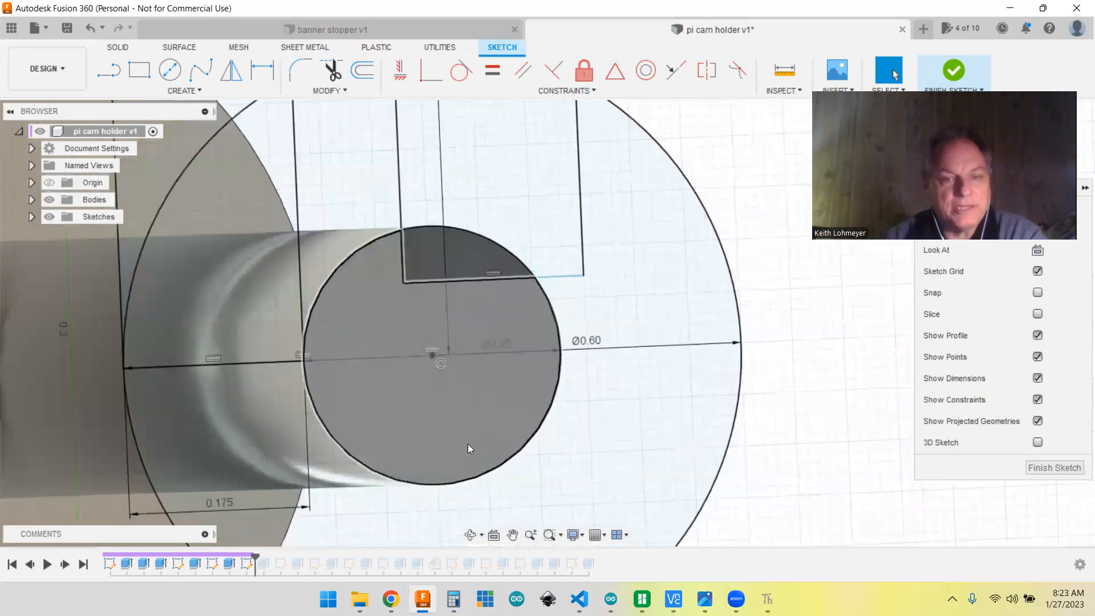
pyautogui.scroll(-1, 468, 445)
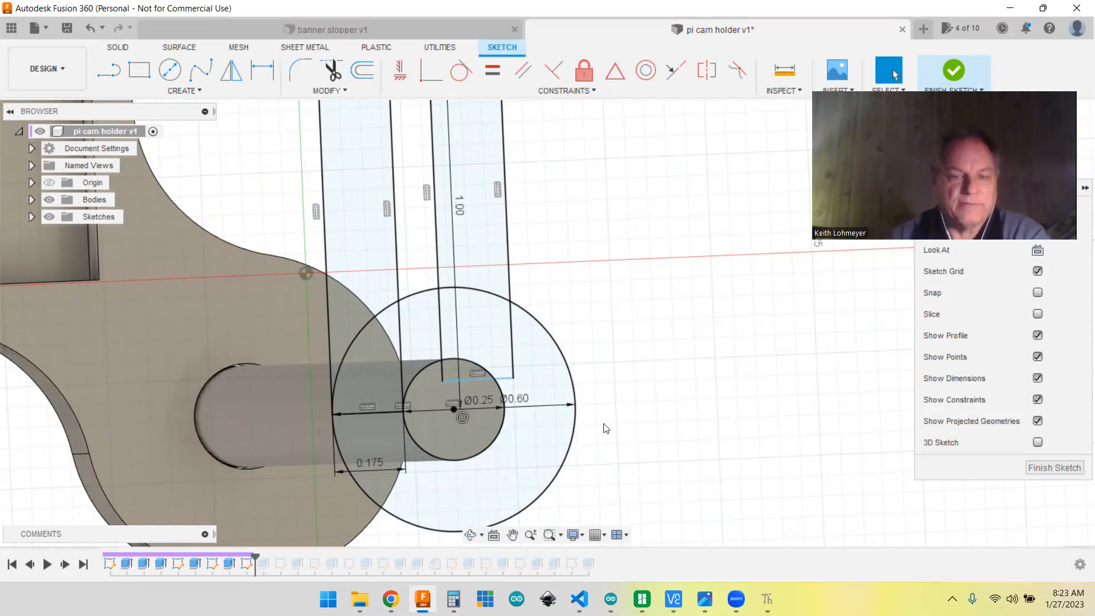
pyautogui.scroll(1, 605, 429)
pyautogui.scroll(-2, 610, 424)
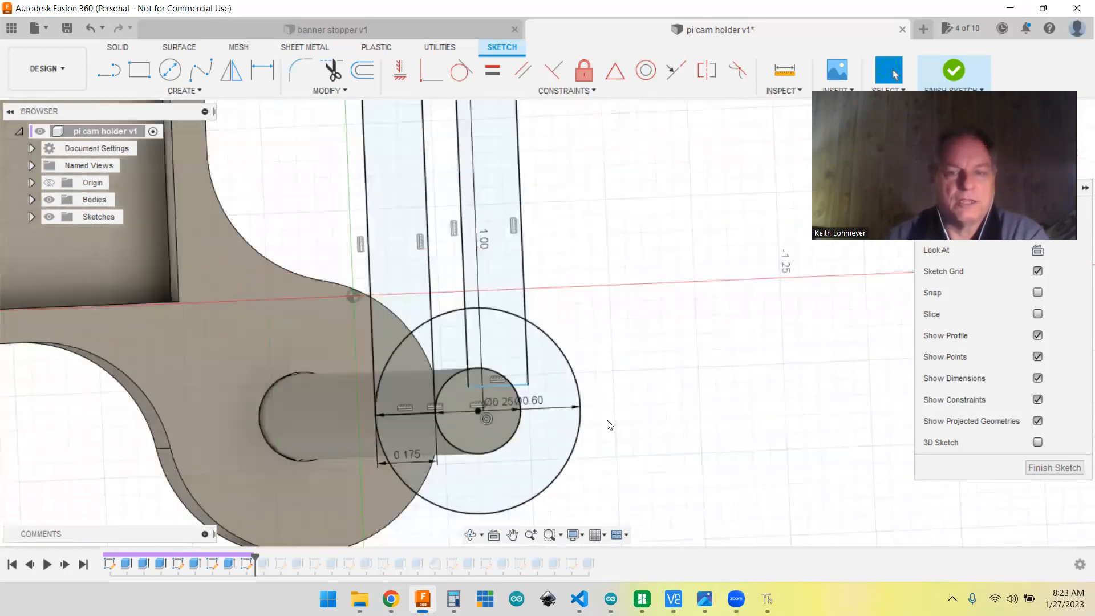
pyautogui.scroll(-1, 608, 421)
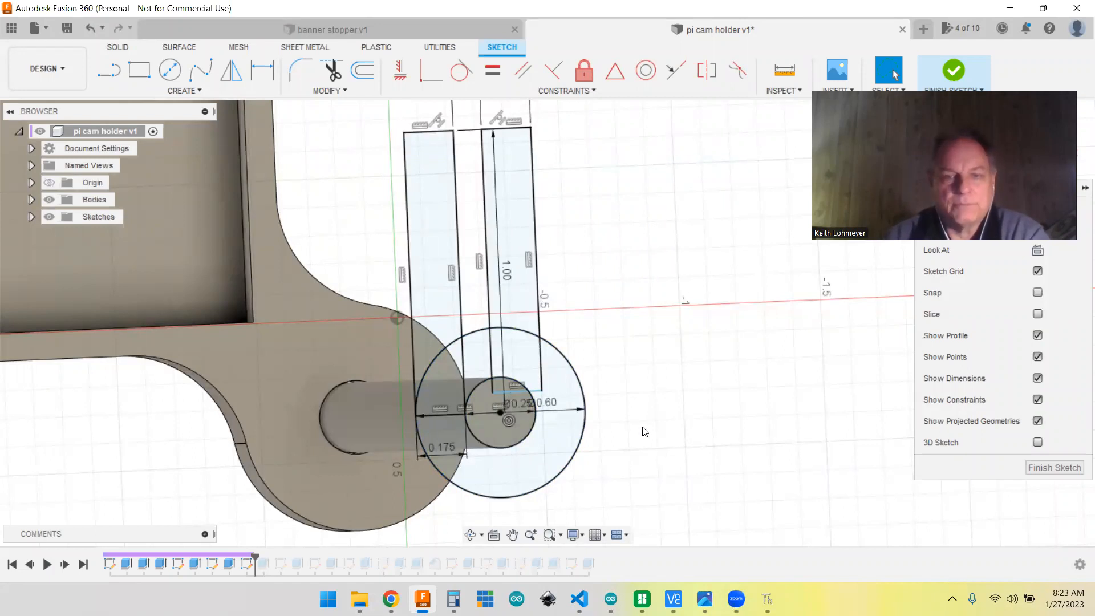
# Step: Examine the two parallel rectangular arms and the gap between them, and how they meet the circles on the rod's end
pyautogui.moveTo(662, 328)
pyautogui.mouseDown(button='middle')
pyautogui.moveTo(687, 444)
pyautogui.moveTo(695, 402)
pyautogui.mouseUp(button='middle')
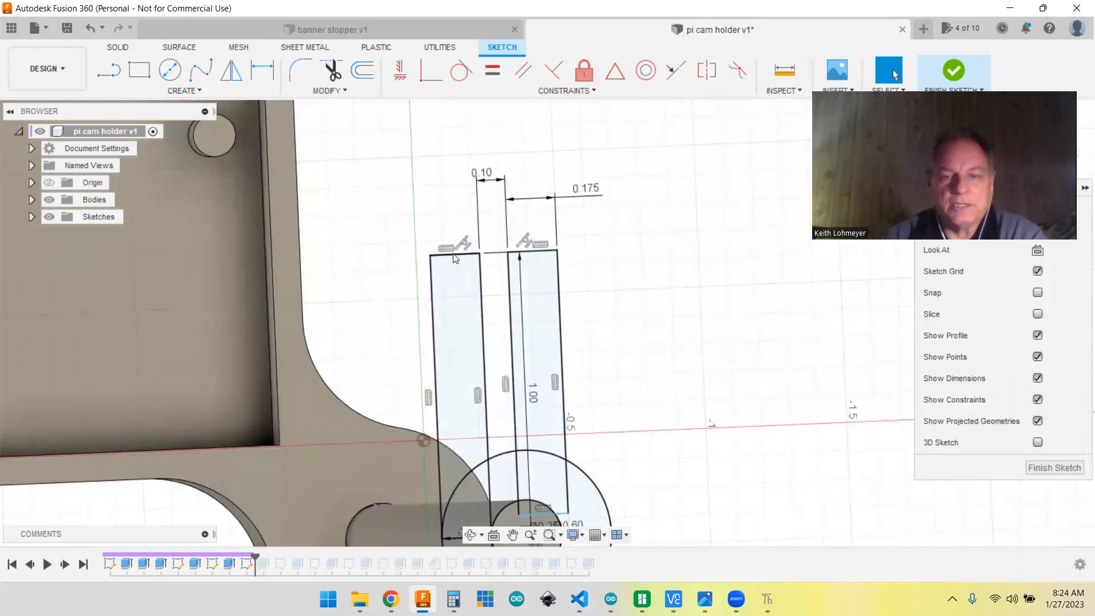
pyautogui.moveTo(679, 321)
pyautogui.keyDown('shift'); pyautogui.mouseDown(button='middle')
pyautogui.moveTo(697, 240)
pyautogui.moveTo(701, 306)
pyautogui.mouseUp(button='middle'); pyautogui.keyUp('shift')
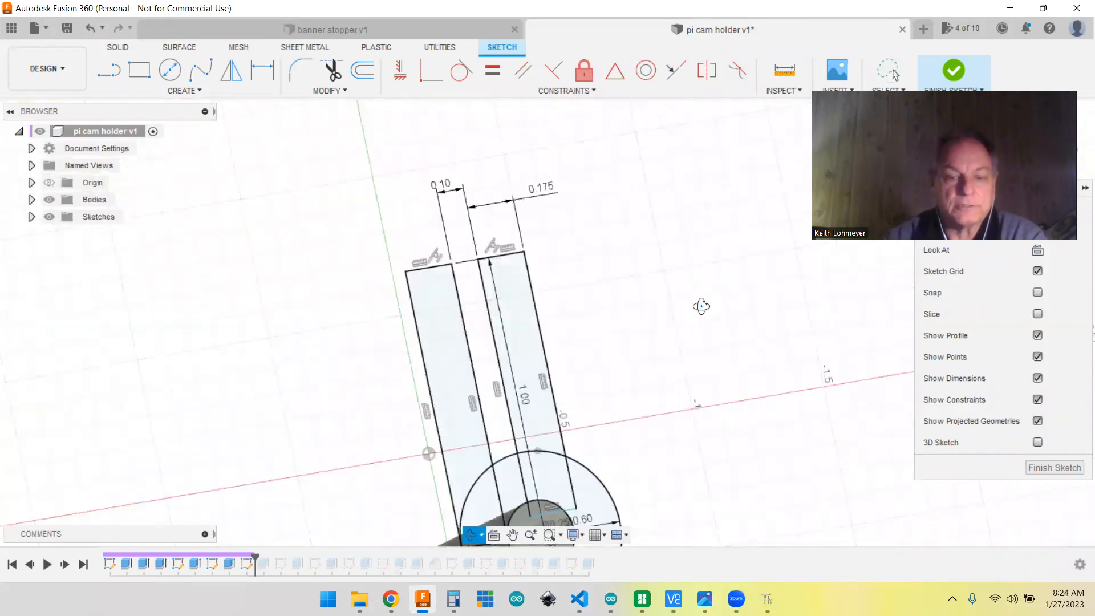
pyautogui.moveTo(592, 429)
pyautogui.mouseDown(button='middle')
pyautogui.moveTo(591, 478)
pyautogui.moveTo(614, 496)
pyautogui.mouseUp(button='middle')
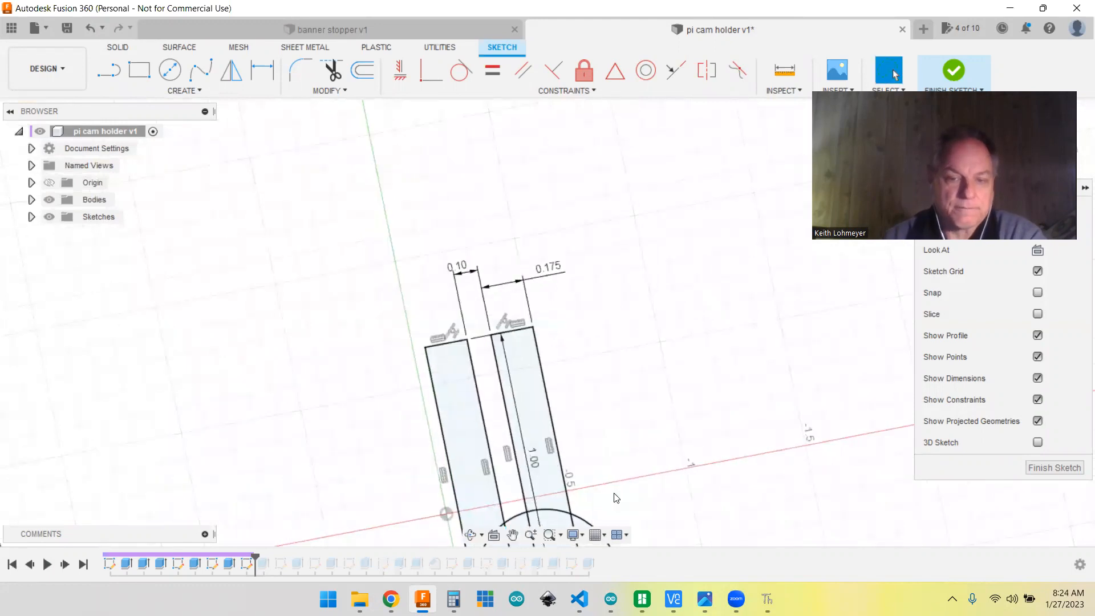
pyautogui.moveTo(662, 457)
pyautogui.keyDown('shift'); pyautogui.mouseDown(button='middle')
pyautogui.moveTo(635, 383)
pyautogui.moveTo(628, 450)
pyautogui.moveTo(656, 446)
pyautogui.moveTo(638, 237)
pyautogui.mouseUp(button='middle'); pyautogui.keyUp('shift')
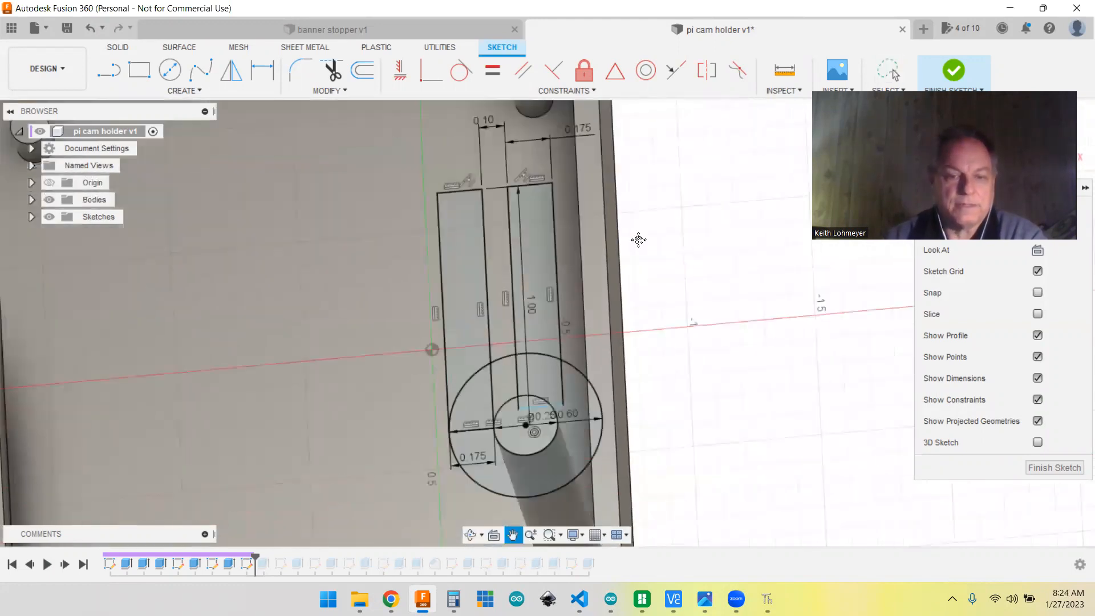
pyautogui.keyDown('shift'); pyautogui.moveTo(682, 374); pyautogui.dragTo(691, 372, button='middle'); pyautogui.keyUp('shift')
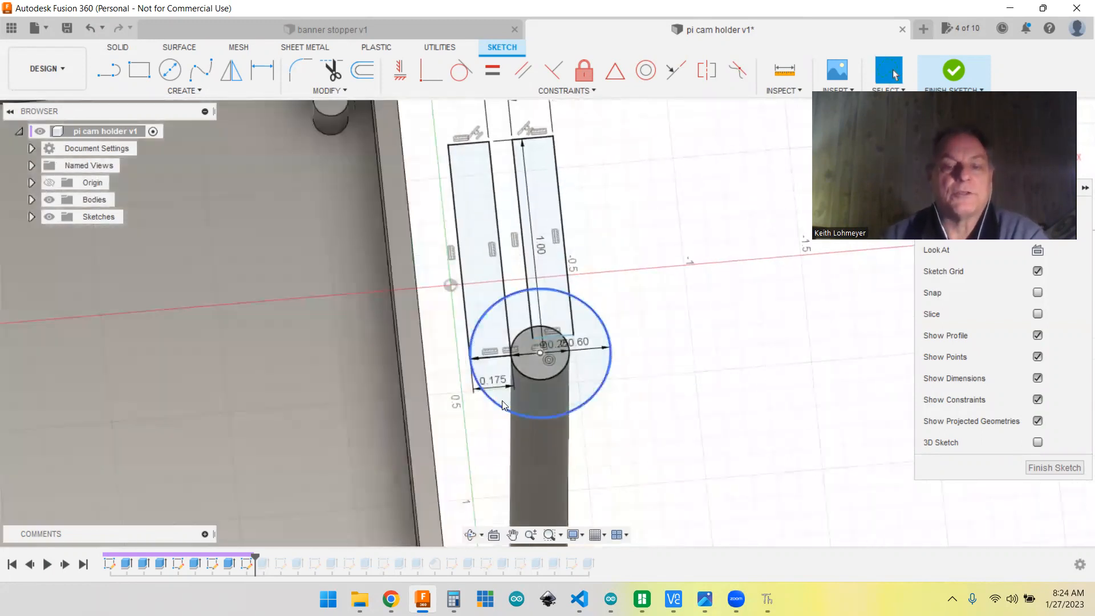
# Step: Close the rod-end profile sketch and advance the history to its extrusion to inspect the two-armed clamp
pyautogui.moveTo(679, 278); pyautogui.dragTo(705, 358, button='middle')
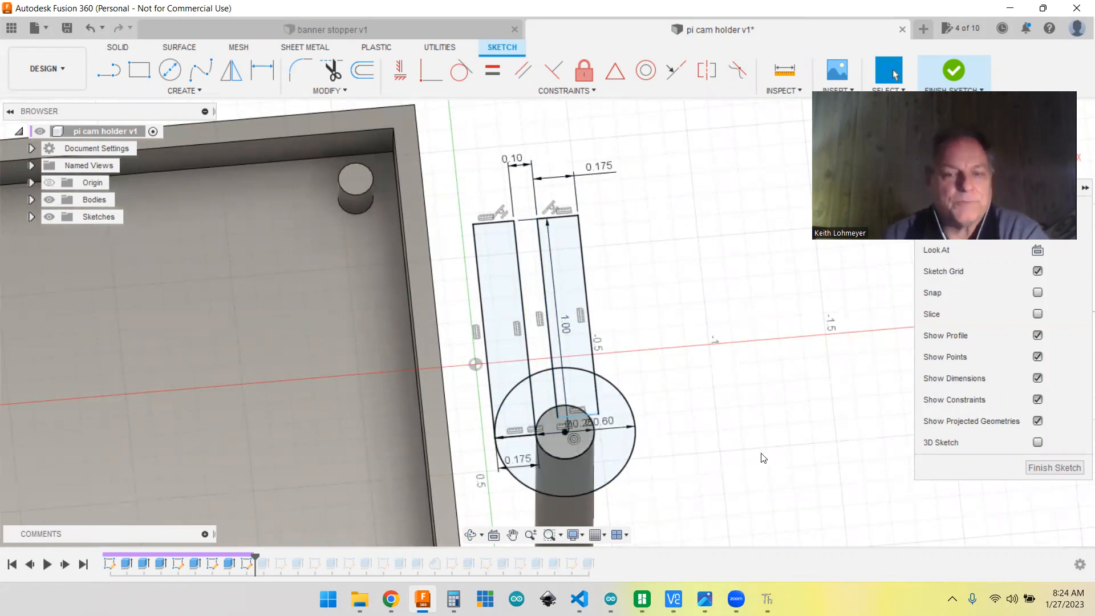
pyautogui.click(1051, 466)
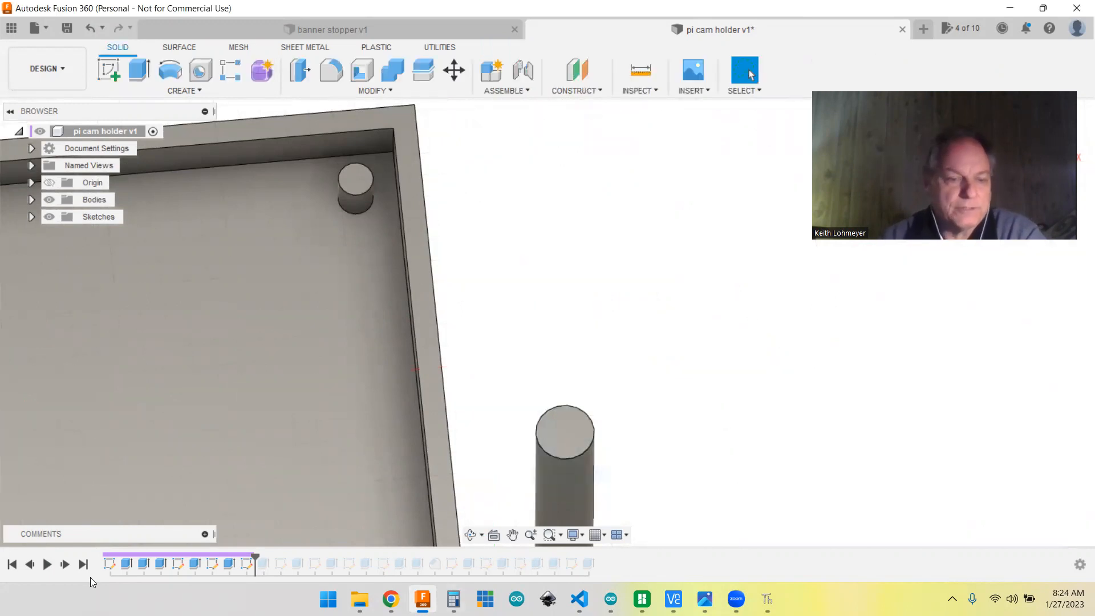
pyautogui.click(64, 564)
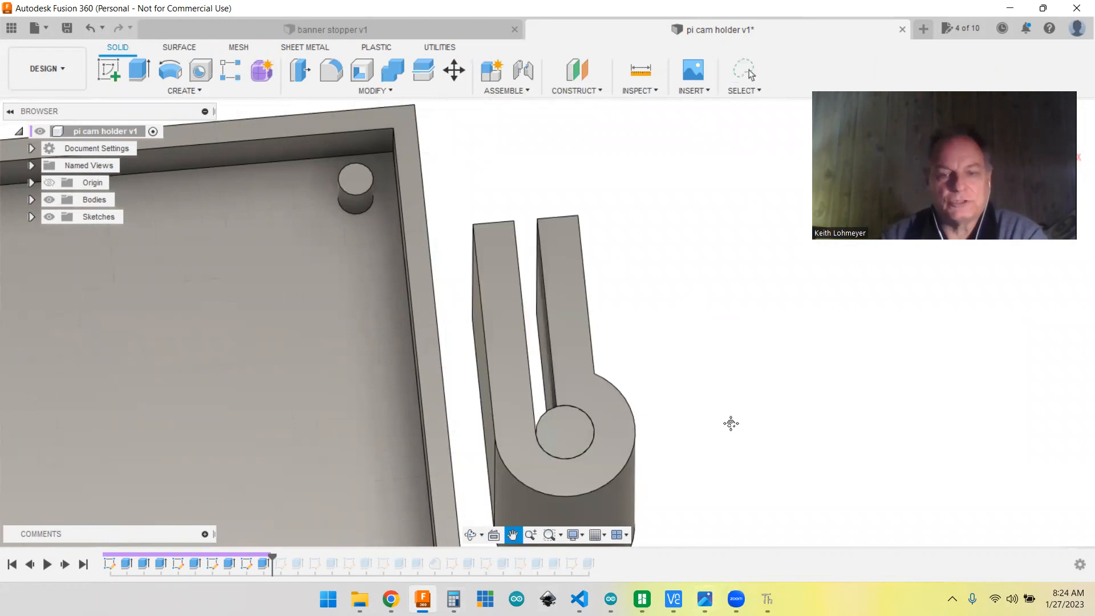
pyautogui.moveTo(728, 423); pyautogui.dragTo(753, 364, button='middle')
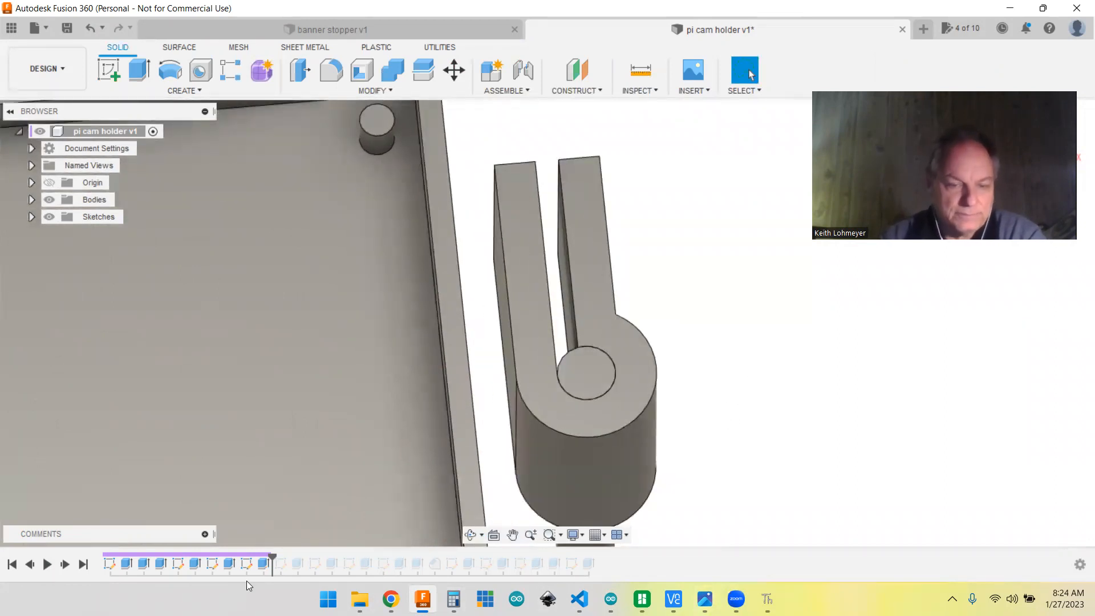
# Step: Open the clamp extrusion for editing, review its selected profiles, distance and operation, and close it
pyautogui.rightClick(264, 564)
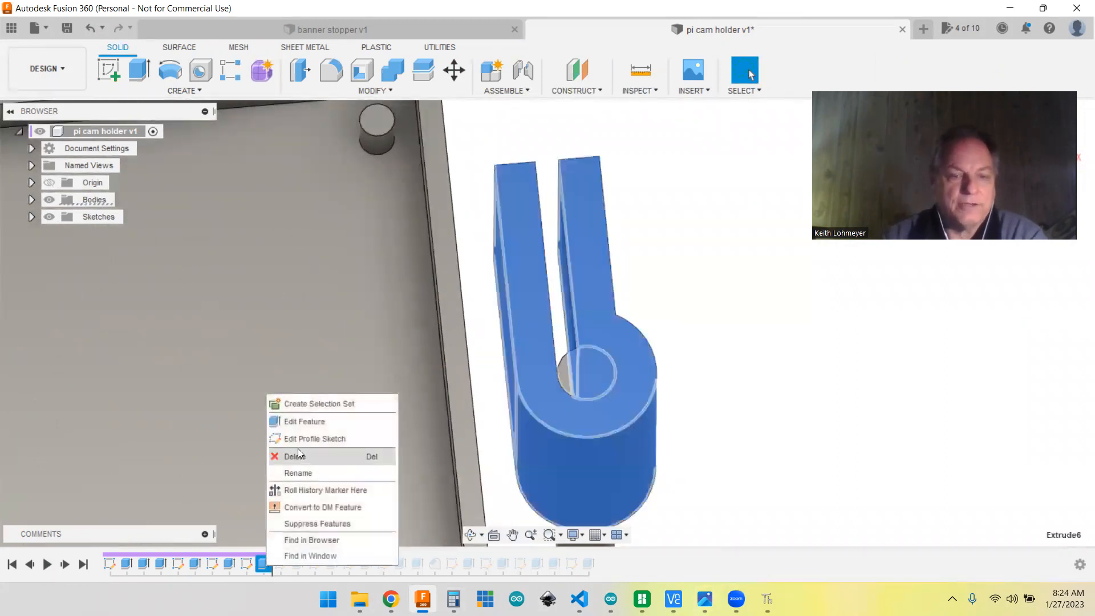
pyautogui.click(299, 421)
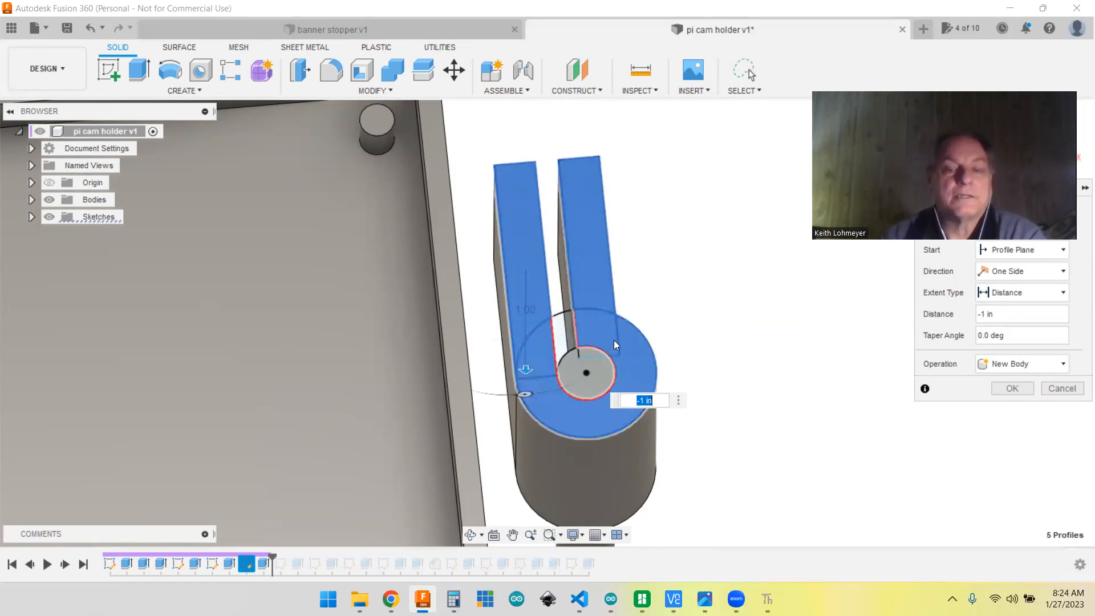
pyautogui.click(565, 326)
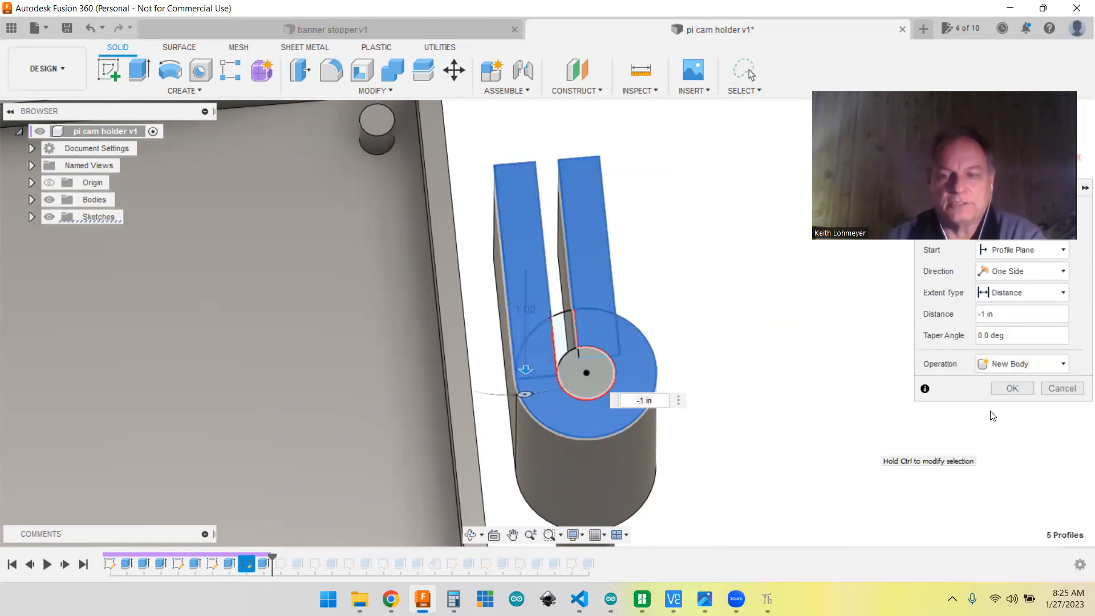
pyautogui.click(1013, 389)
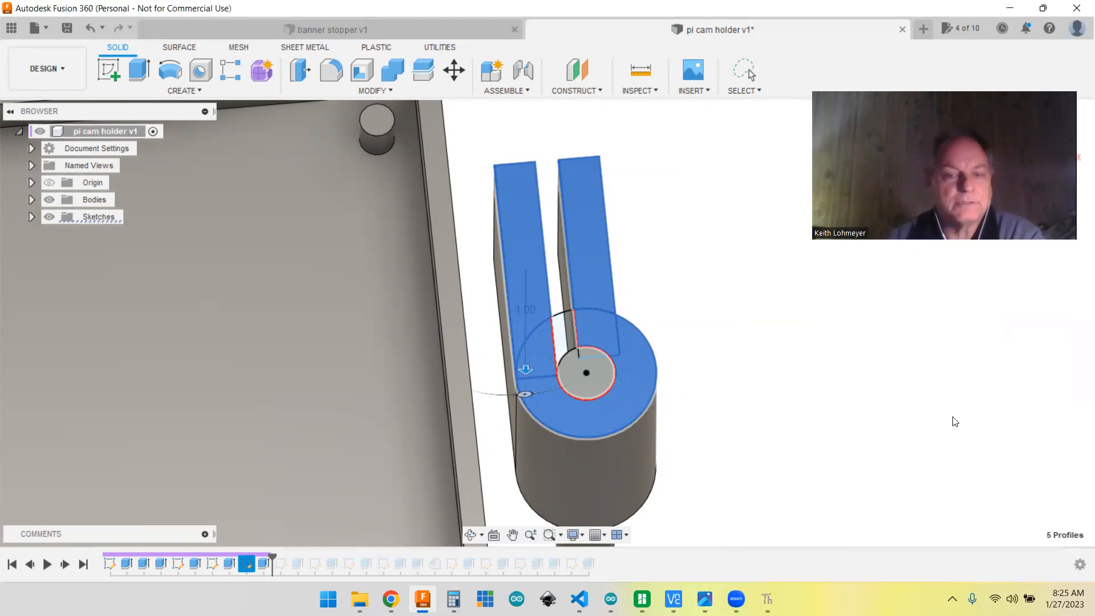
# Step: Advance the history to the fifth sketch and open it to examine the hole circle and its dimensions on the clamp arm
pyautogui.click(65, 565)
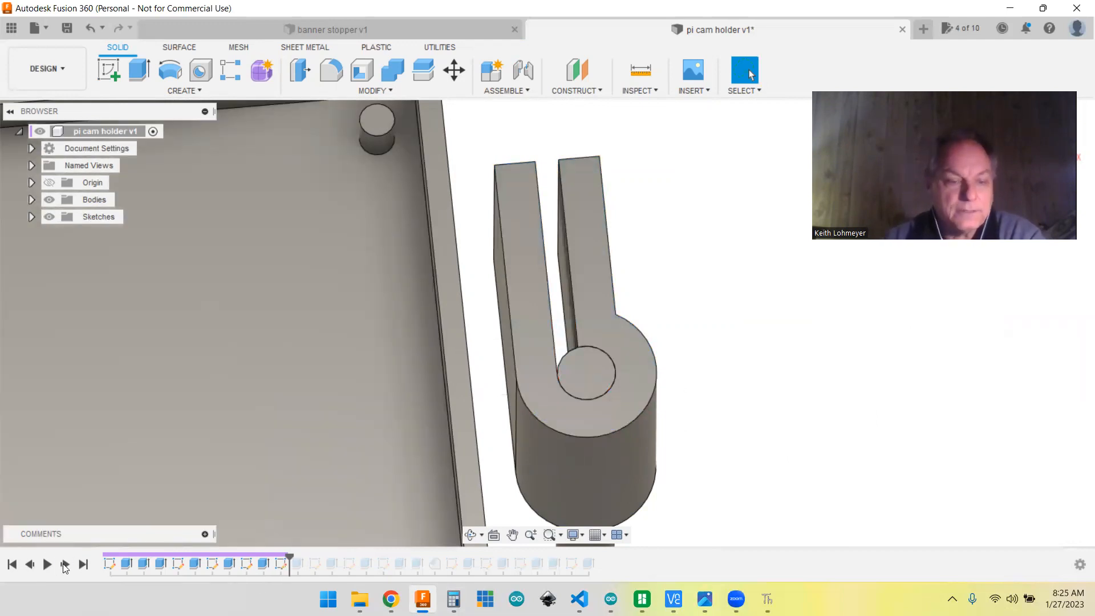
pyautogui.rightClick(281, 565)
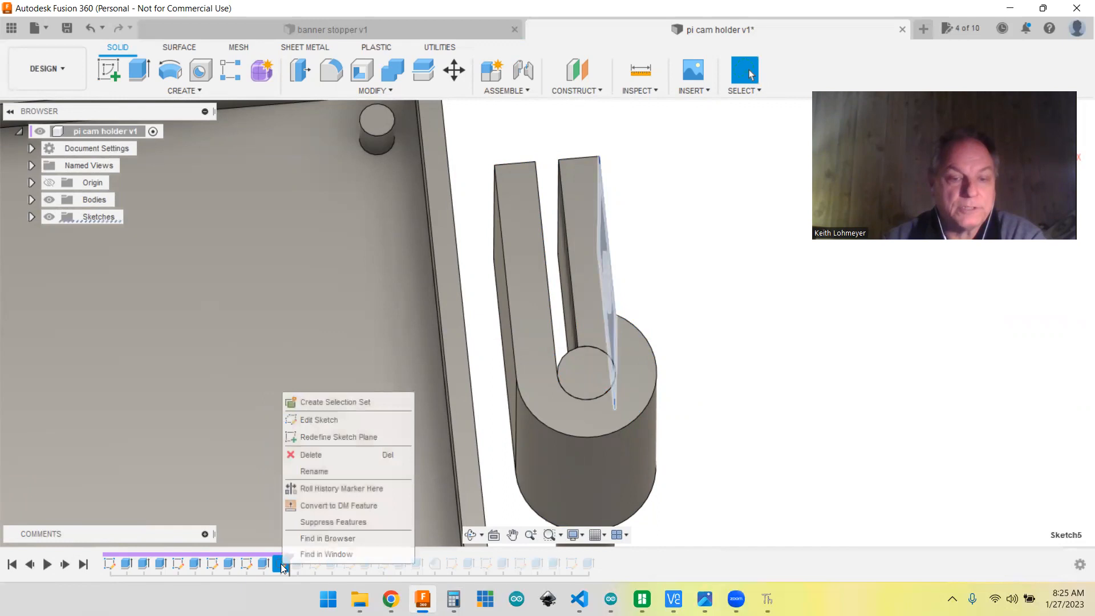
pyautogui.click(304, 423)
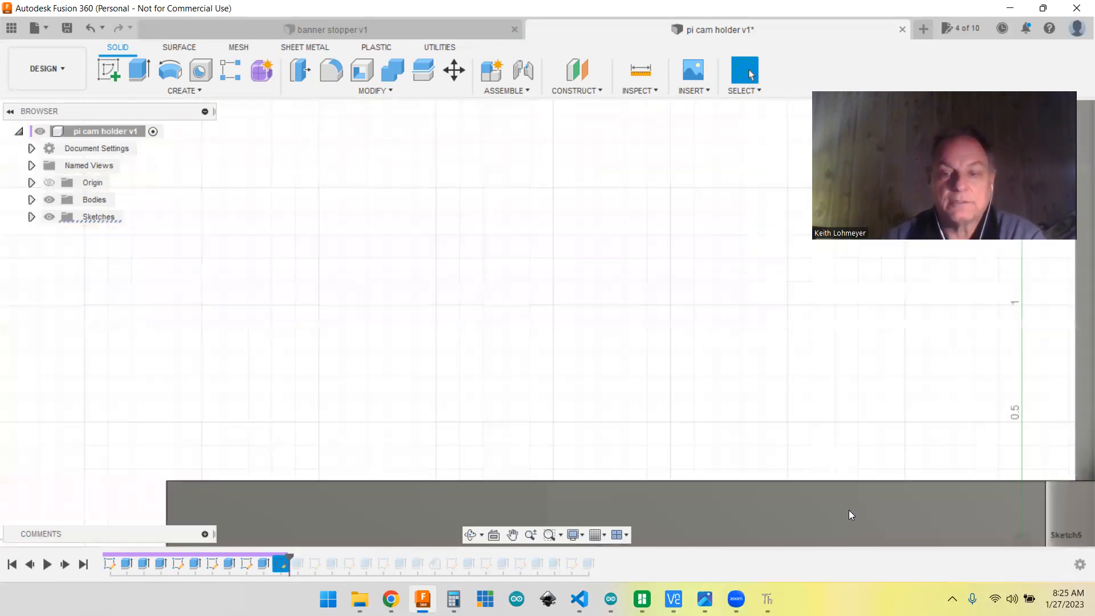
pyautogui.scroll(-5, 840, 371)
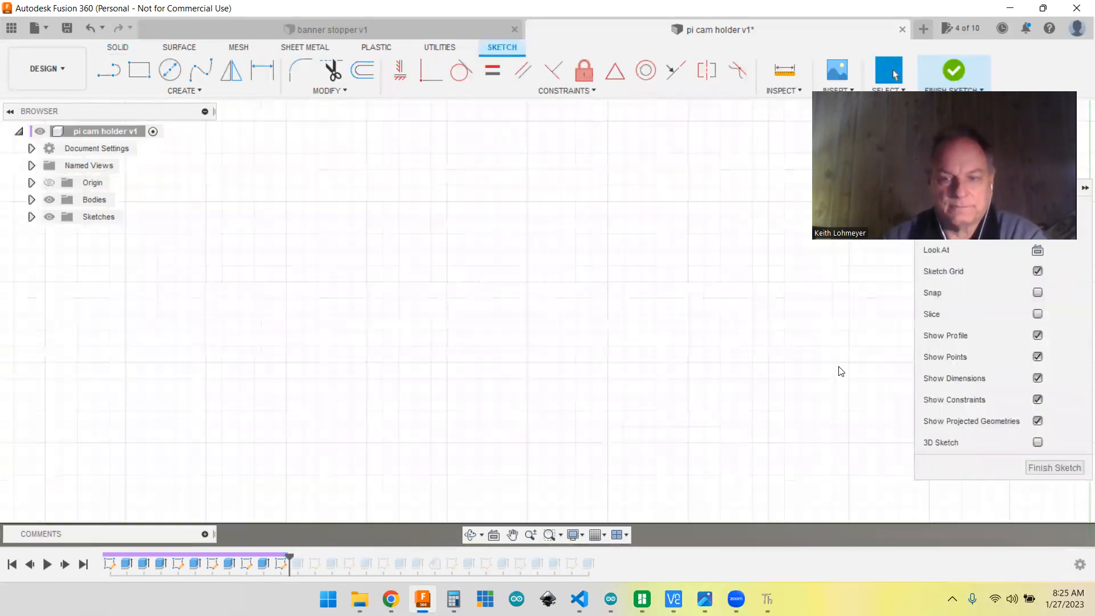
pyautogui.moveTo(887, 285)
pyautogui.mouseDown(button='middle')
pyautogui.moveTo(745, 313)
pyautogui.moveTo(501, 327)
pyautogui.moveTo(527, 499)
pyautogui.mouseUp(button='middle')
pyautogui.moveTo(655, 367)
pyautogui.keyDown('shift'); pyautogui.mouseDown(button='middle')
pyautogui.moveTo(686, 393)
pyautogui.moveTo(728, 405)
pyautogui.moveTo(721, 416)
pyautogui.moveTo(706, 386)
pyautogui.moveTo(675, 367)
pyautogui.moveTo(725, 392)
pyautogui.moveTo(821, 413)
pyautogui.moveTo(909, 472)
pyautogui.moveTo(857, 459)
pyautogui.moveTo(836, 428)
pyautogui.moveTo(842, 439)
pyautogui.mouseUp(button='middle'); pyautogui.keyUp('shift')
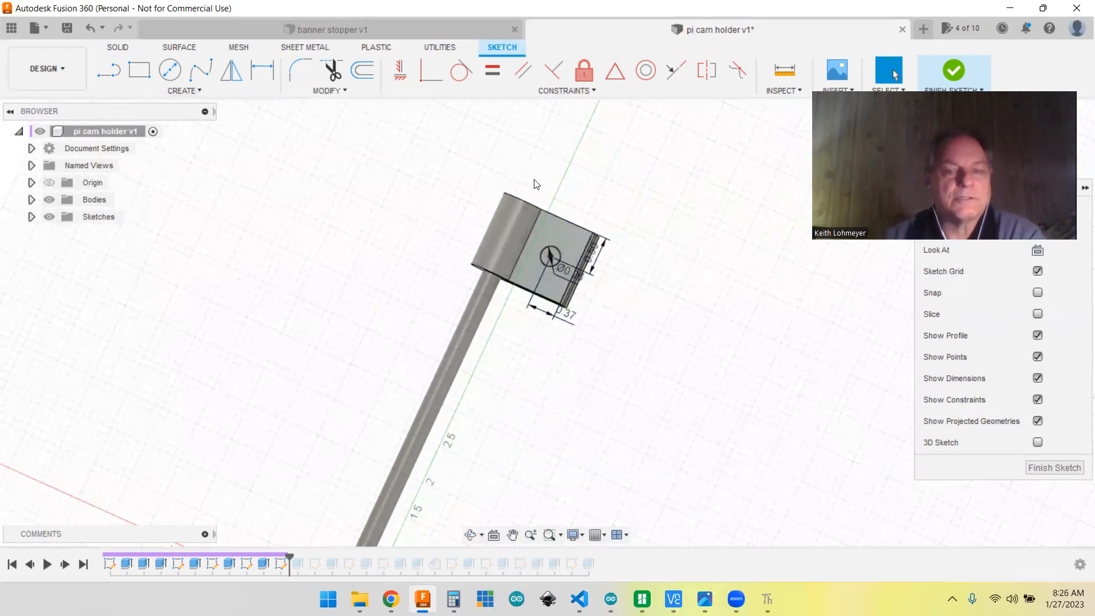
pyautogui.scroll(3, 591, 292)
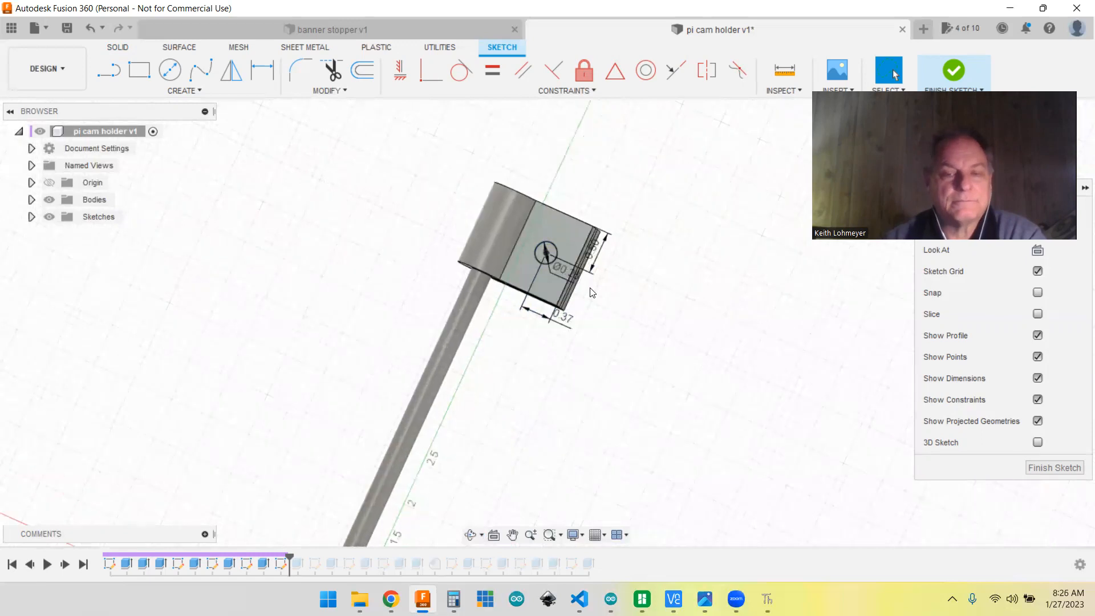
pyautogui.scroll(2, 591, 292)
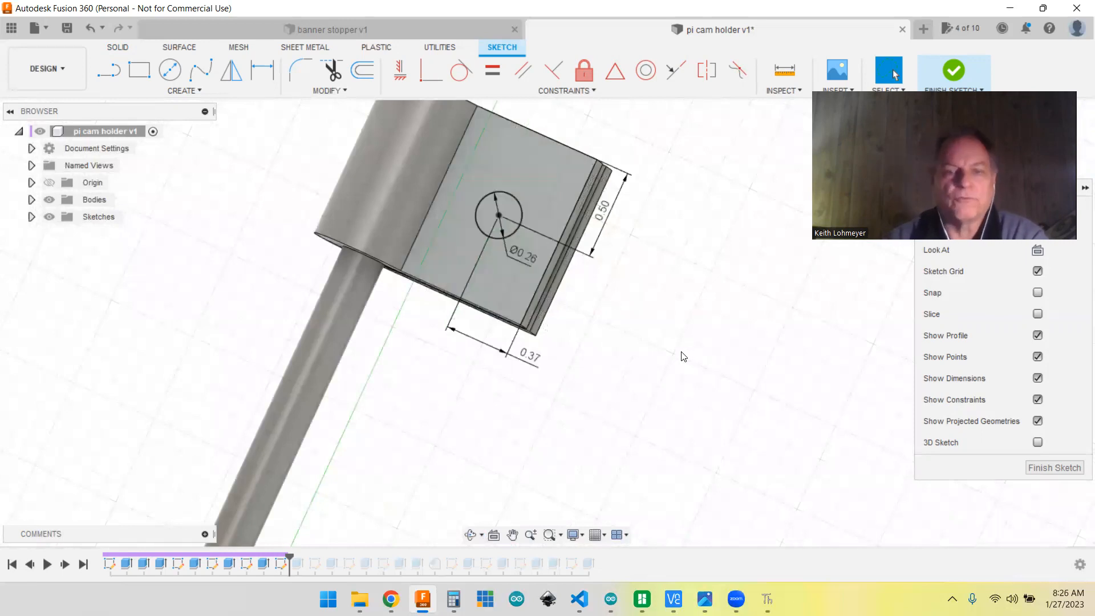
# Step: Advance the history past the hole cut through the clamp arms to the sixth sketch and open it
pyautogui.click(1055, 468)
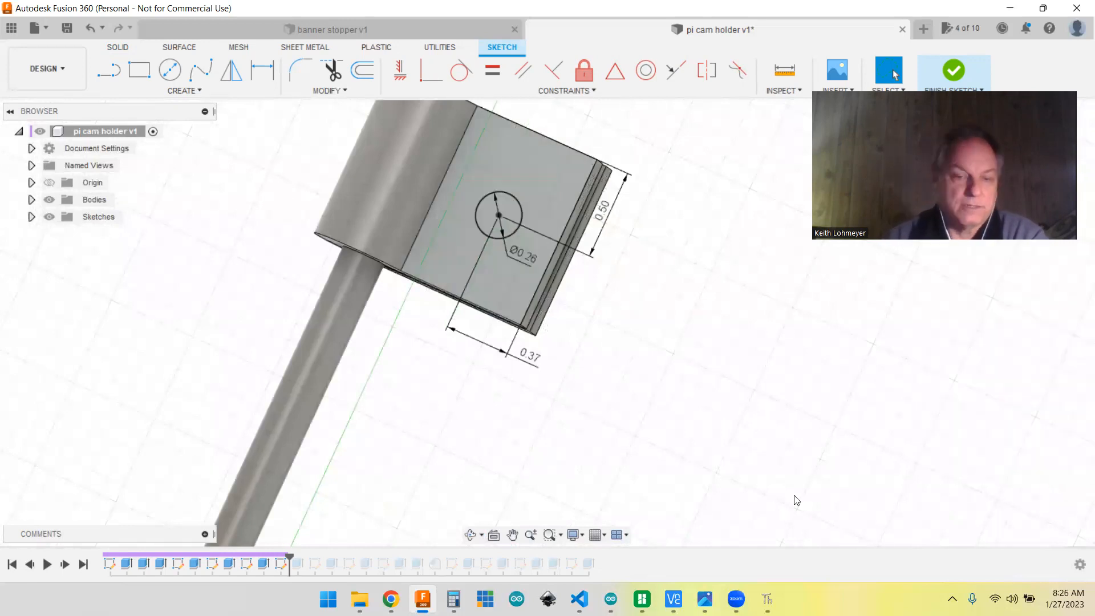
pyautogui.click(66, 564)
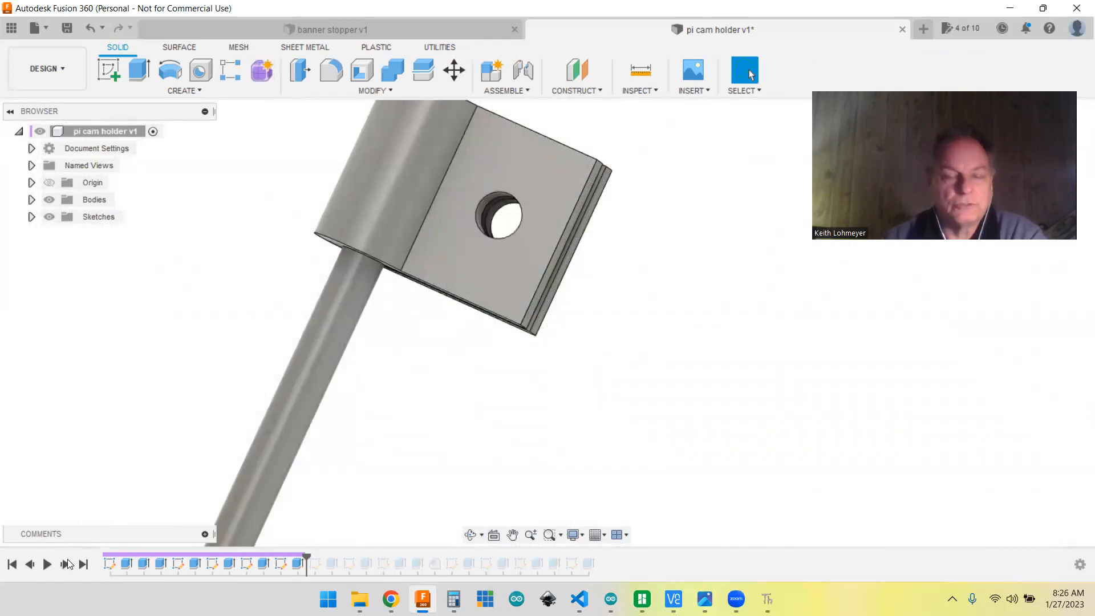
pyautogui.click(67, 564)
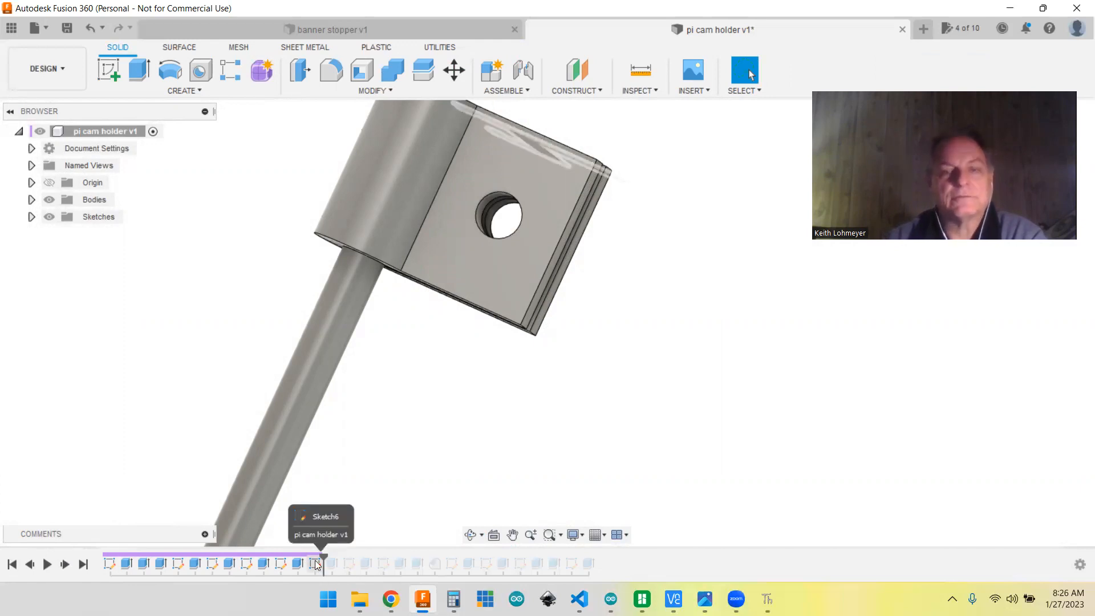
pyautogui.rightClick(316, 564)
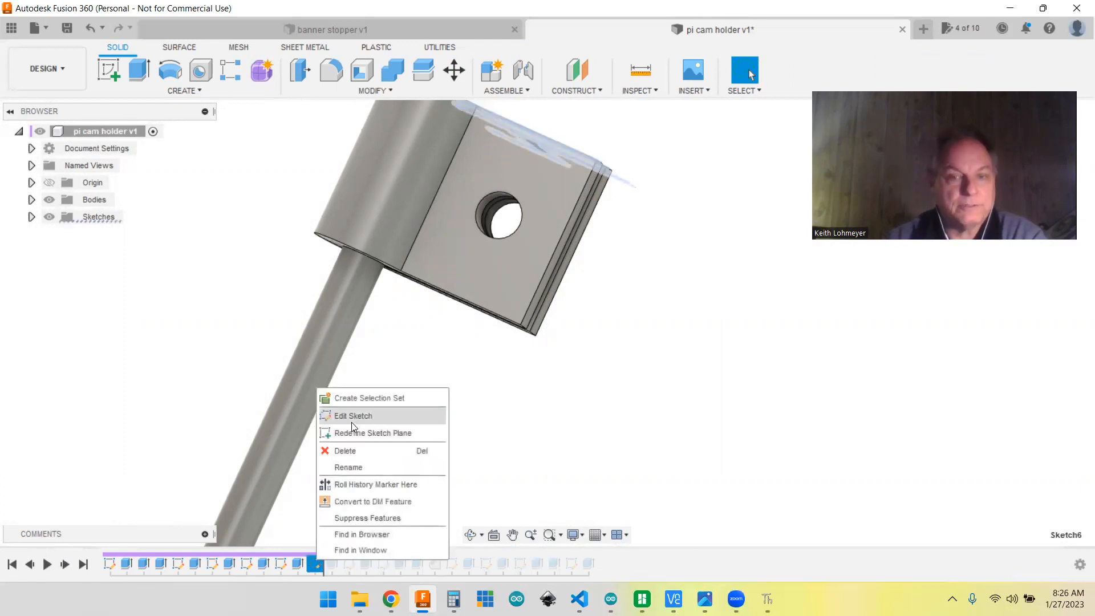
pyautogui.click(352, 419)
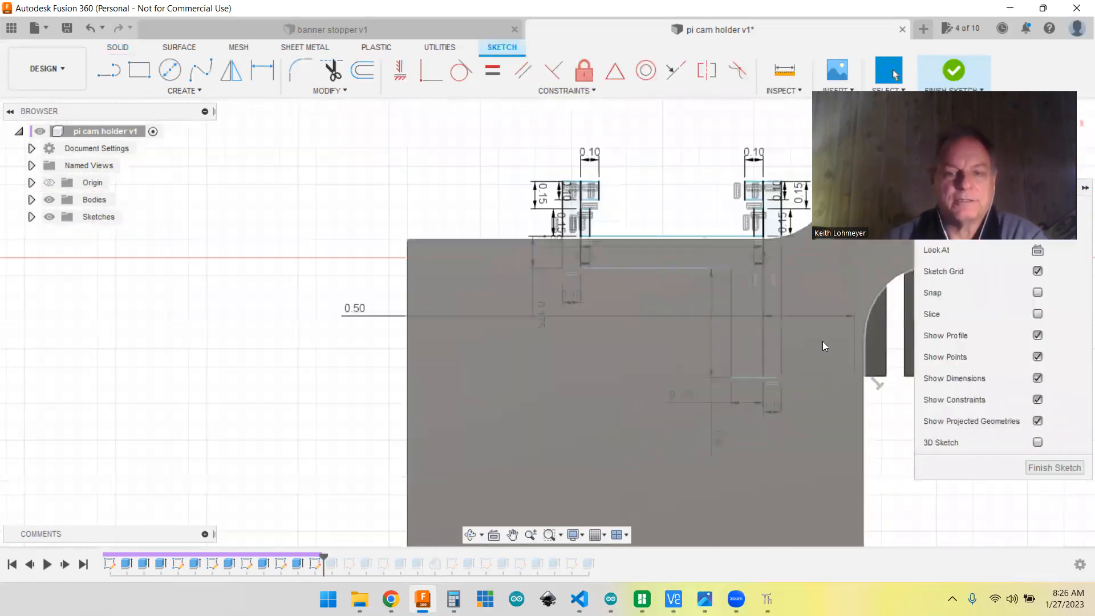
# Step: Examine the bracket profile with two hooked ends and its placement relative to the clamp and the tray
pyautogui.scroll(-5, 824, 342)
pyautogui.moveTo(885, 418)
pyautogui.keyDown('shift'); pyautogui.mouseDown(button='middle')
pyautogui.moveTo(870, 392)
pyautogui.moveTo(679, 392)
pyautogui.moveTo(675, 381)
pyautogui.moveTo(593, 363)
pyautogui.moveTo(640, 343)
pyautogui.moveTo(634, 365)
pyautogui.mouseUp(button='middle'); pyautogui.keyUp('shift')
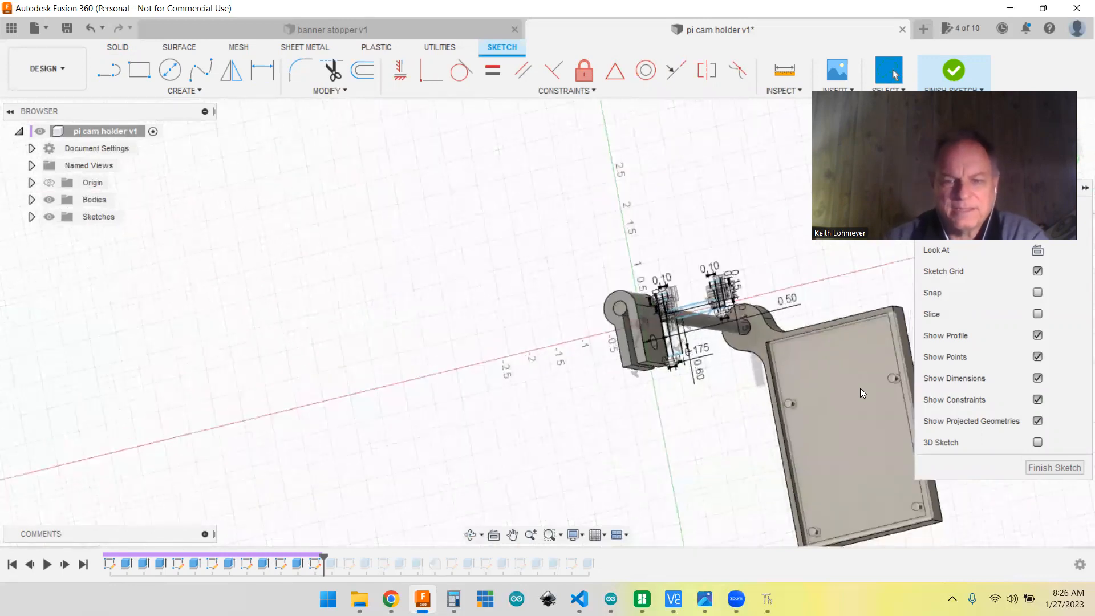
pyautogui.scroll(3, 860, 388)
pyautogui.keyDown('shift'); pyautogui.moveTo(552, 444); pyautogui.dragTo(427, 488, button='middle'); pyautogui.keyUp('shift')
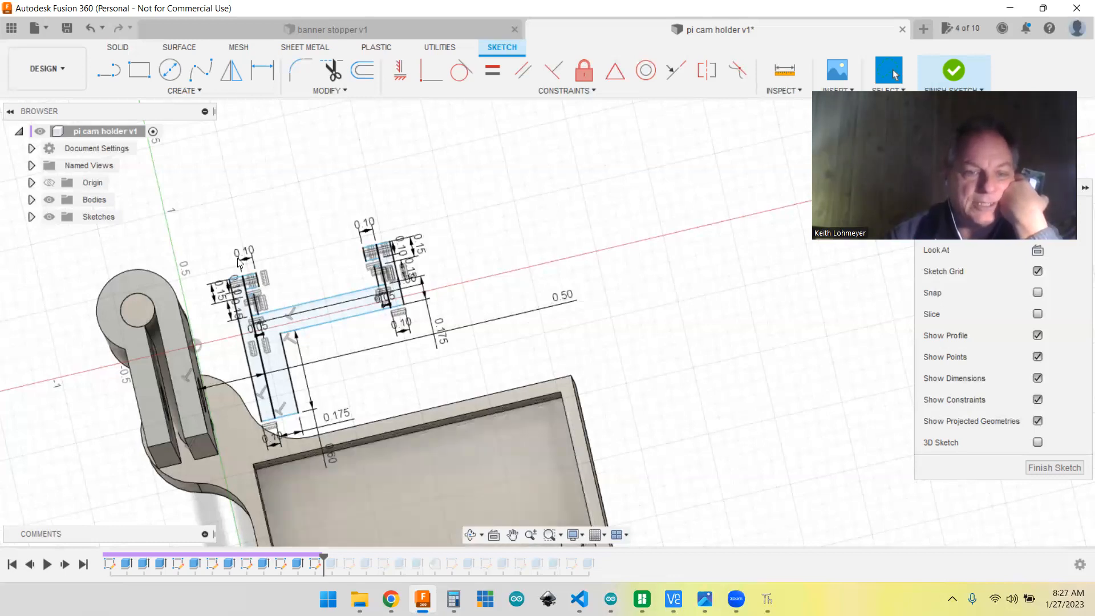
pyautogui.scroll(-1, 276, 275)
pyautogui.scroll(4, 276, 274)
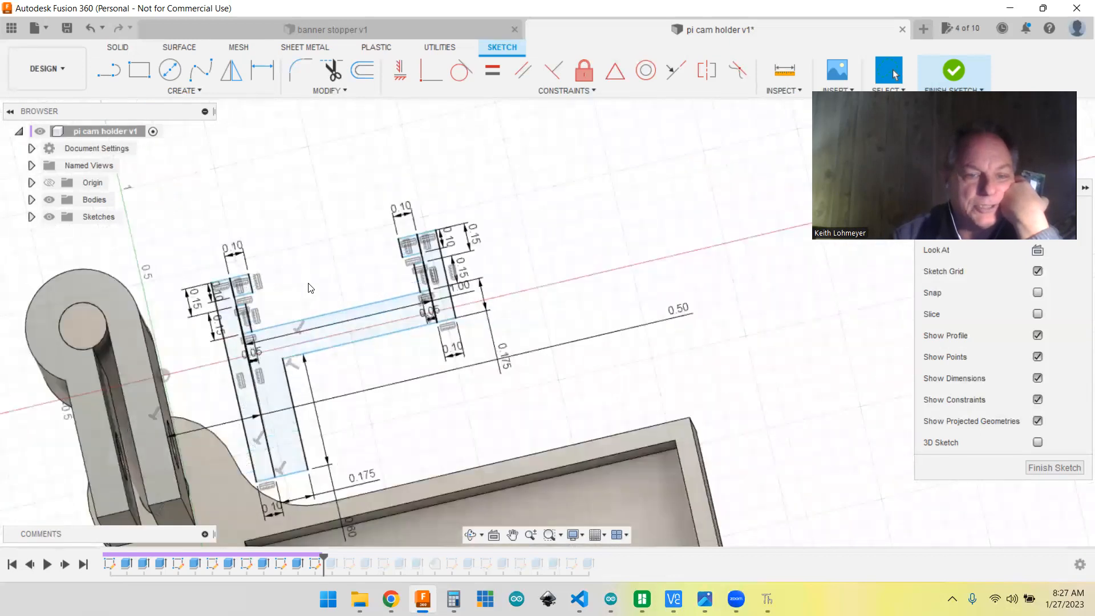
# Step: Examine the bracket profile's crossbar, leg and hooked ends with their dimensions at close range
pyautogui.scroll(1, 410, 447)
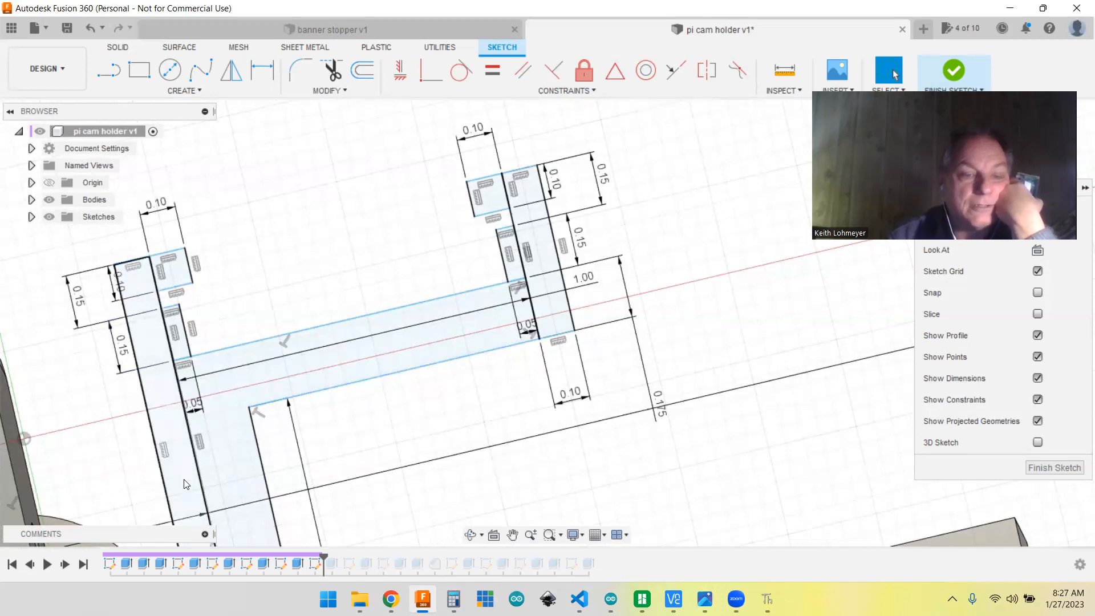
pyautogui.scroll(3, 473, 503)
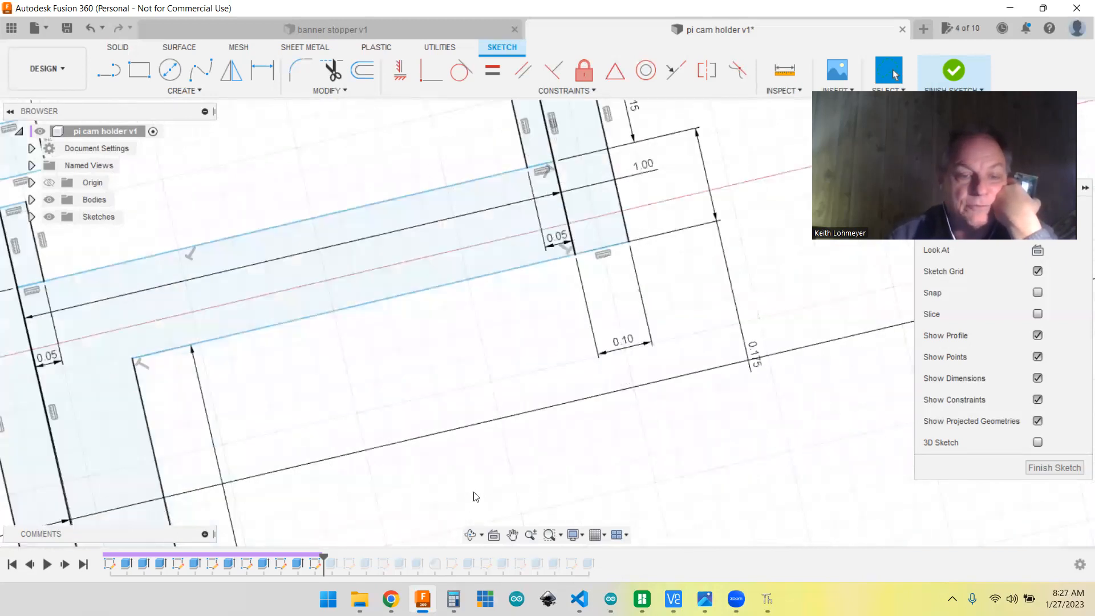
pyautogui.scroll(-5, 476, 498)
pyautogui.scroll(-3, 476, 497)
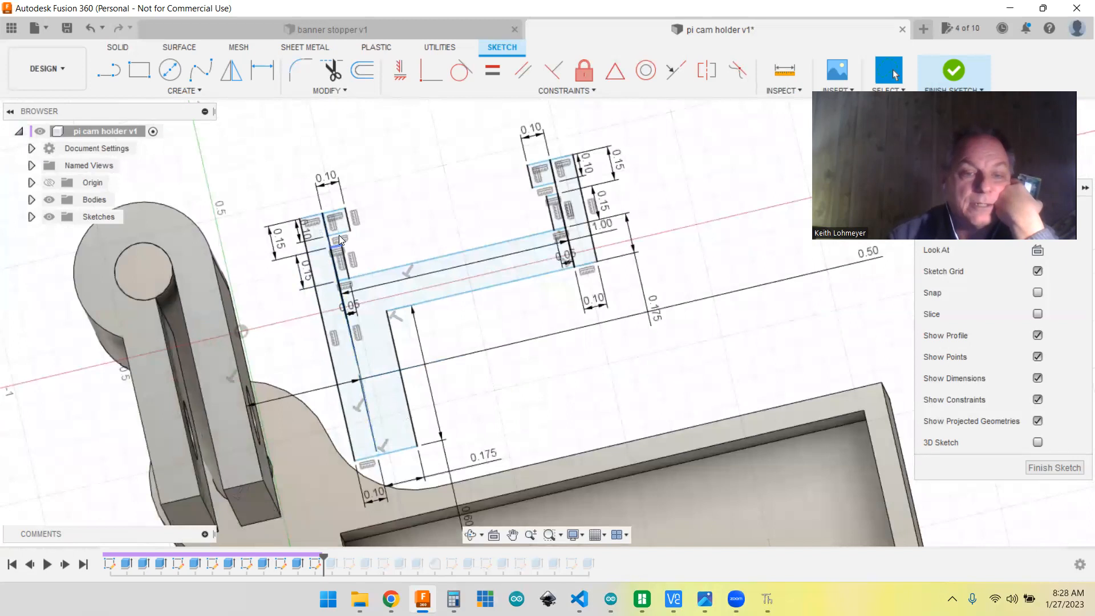
pyautogui.click(362, 394)
pyautogui.press('Delete')
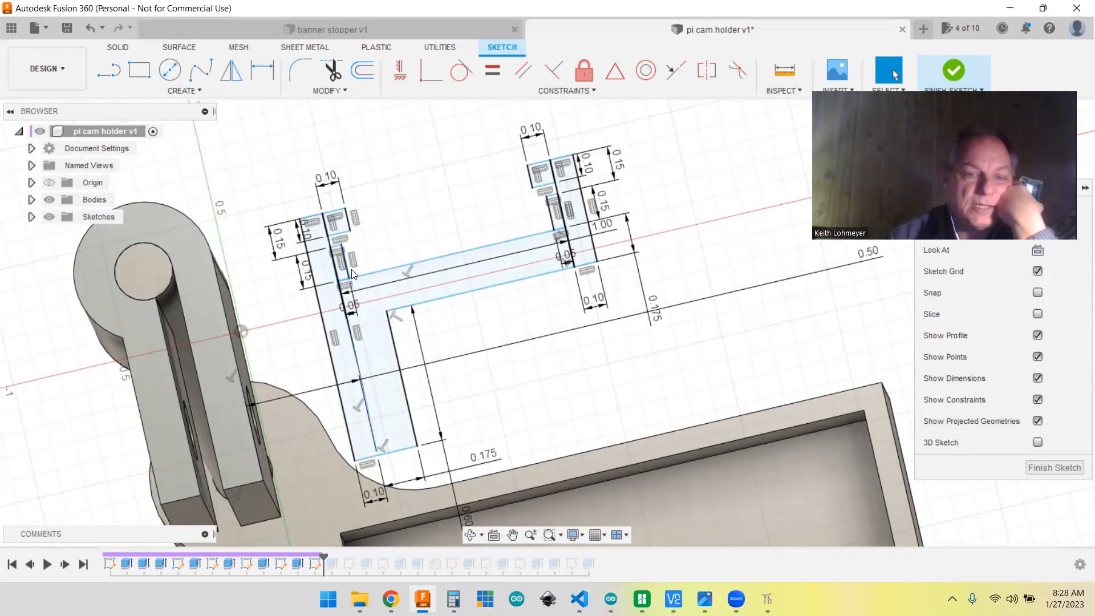
pyautogui.scroll(4, 350, 274)
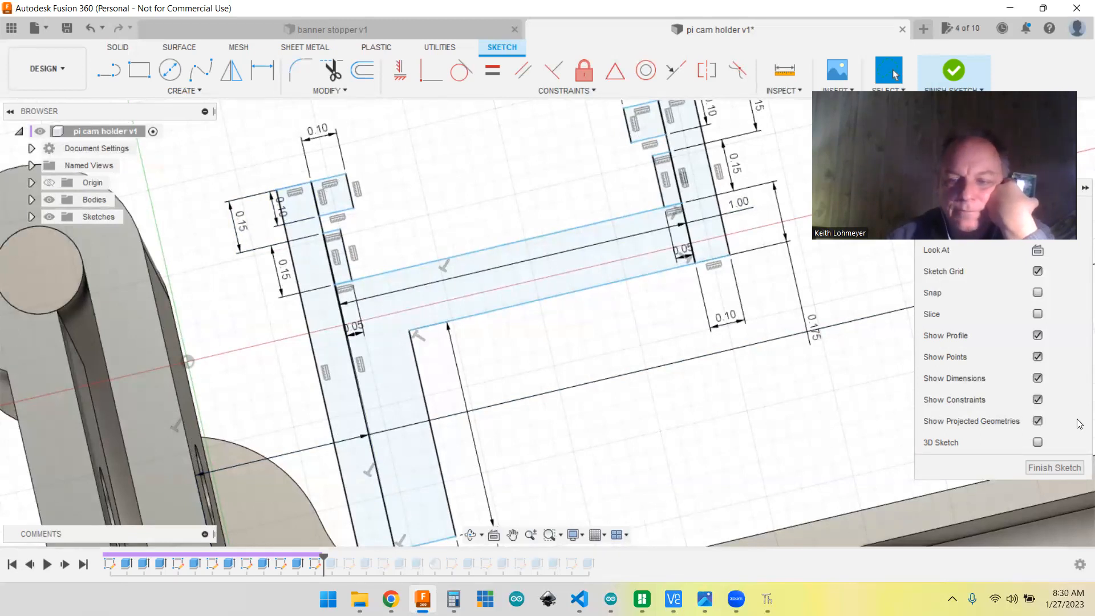
# Step: Close the bracket sketch and advance the history to its extrusion to inspect the solid bracket beside the clamp
pyautogui.click(1051, 468)
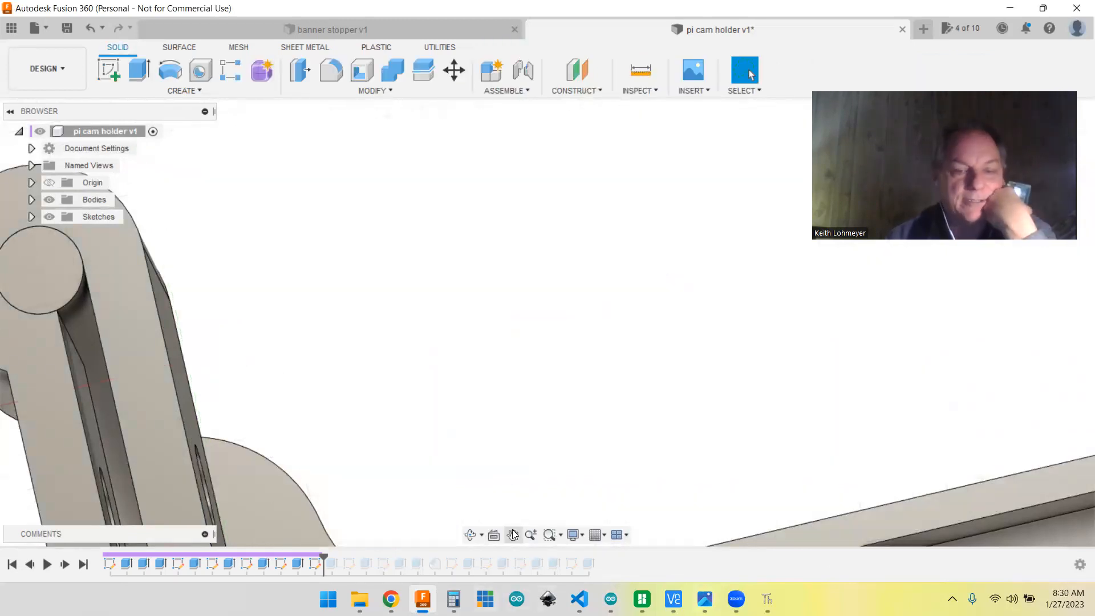
pyautogui.scroll(-5, 519, 509)
pyautogui.moveTo(525, 477); pyautogui.dragTo(570, 234, button='middle')
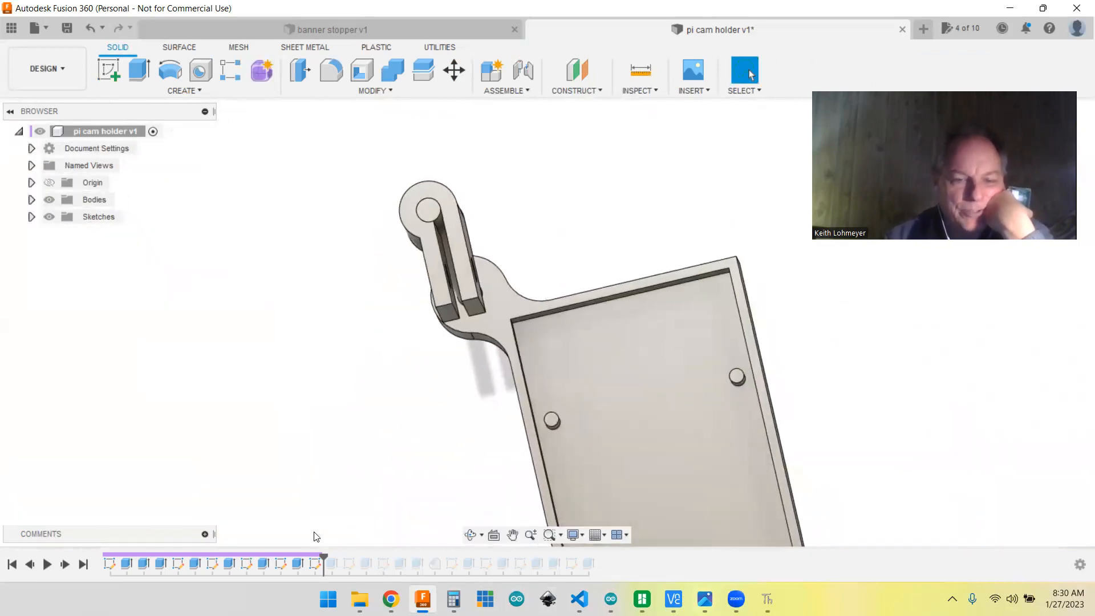
pyautogui.click(65, 565)
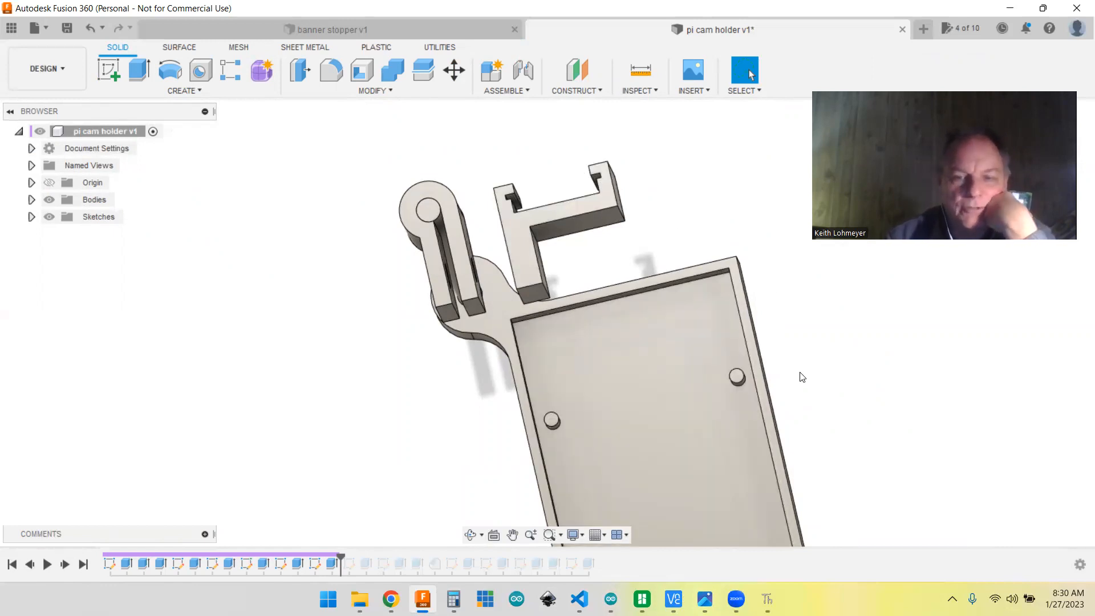
pyautogui.keyDown('shift'); pyautogui.moveTo(803, 376); pyautogui.dragTo(799, 379, button='middle'); pyautogui.keyUp('shift')
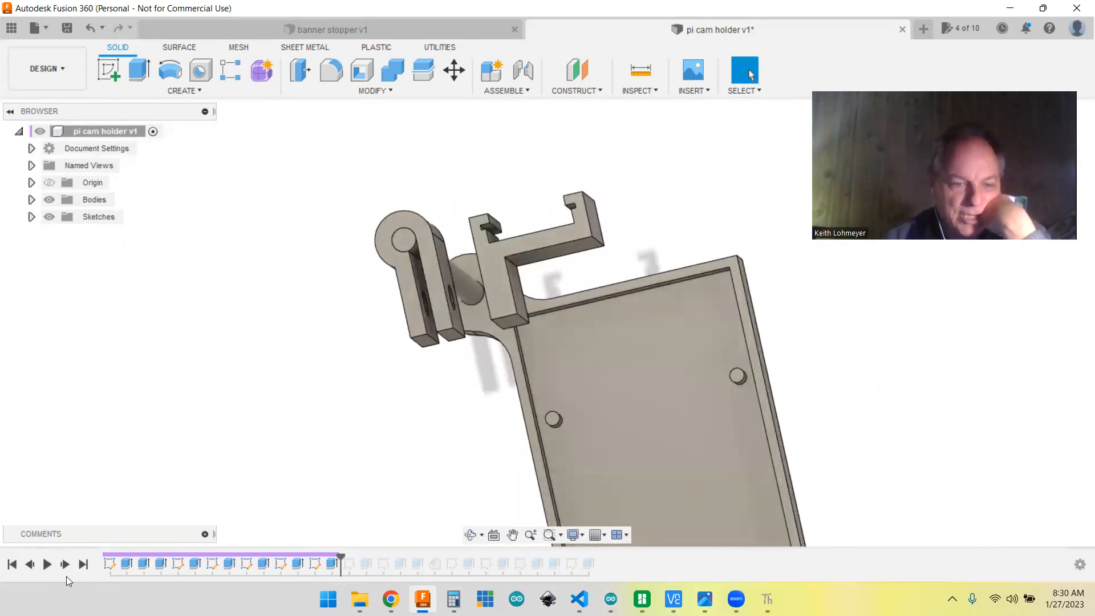
# Step: Advance the history to the seventh sketch, placed on the bracket, and open it
pyautogui.click(66, 565)
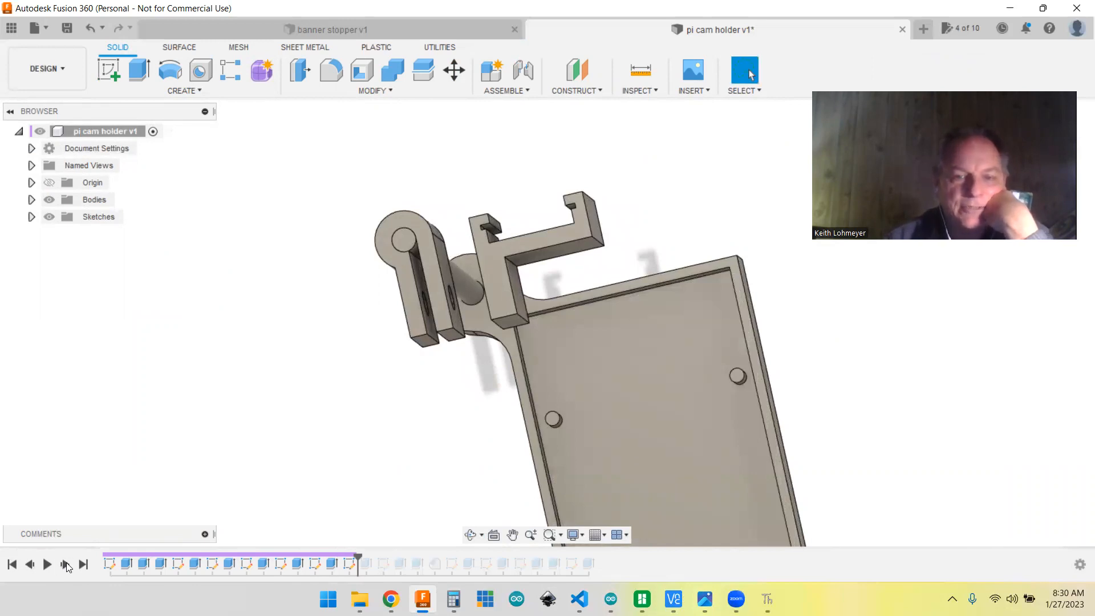
pyautogui.rightClick(350, 563)
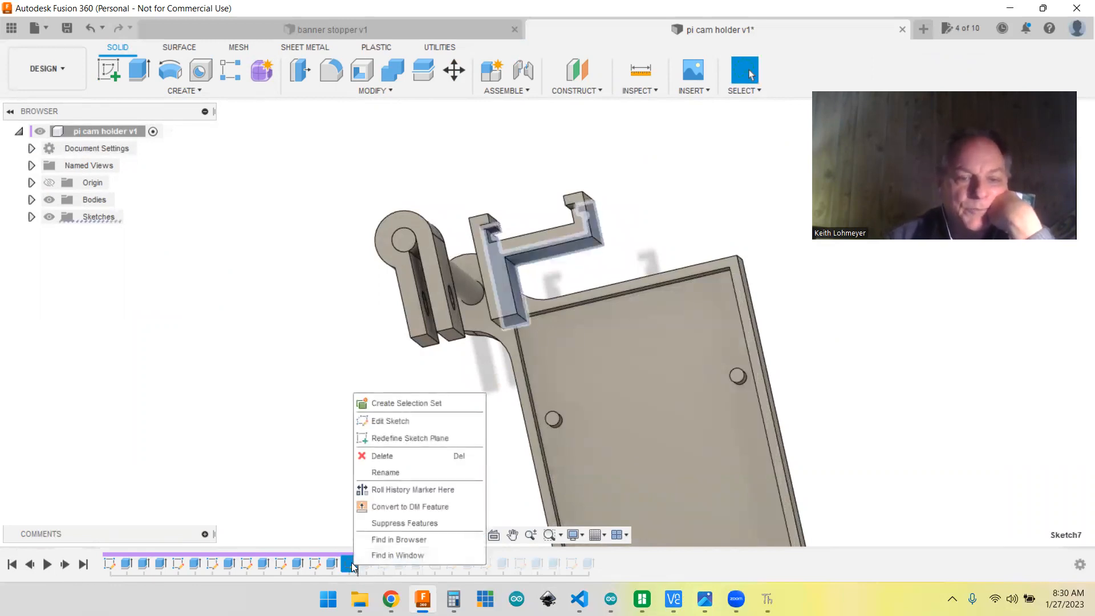
pyautogui.click(379, 426)
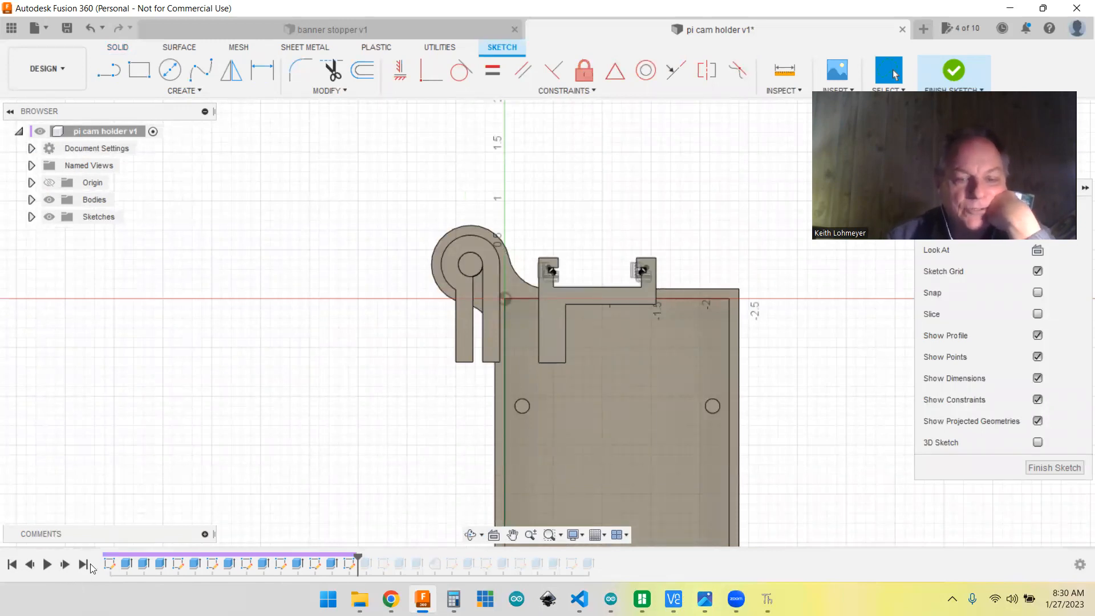
# Step: Close the seventh sketch and advance the history to the extrusion that follows it to inspect the bracket's hooked ends
pyautogui.click(1039, 468)
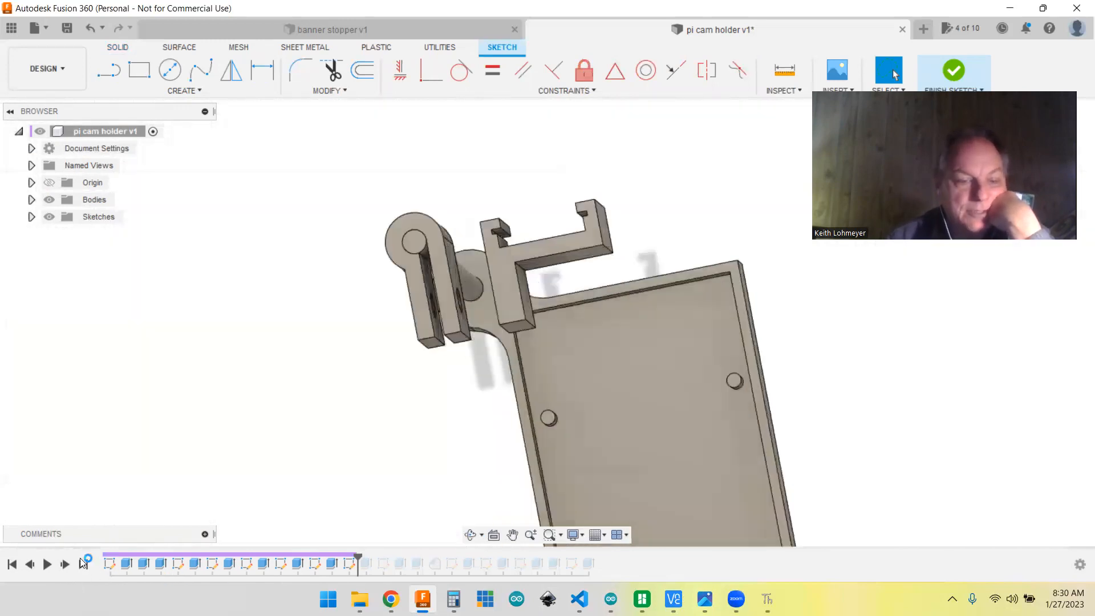
pyautogui.click(65, 564)
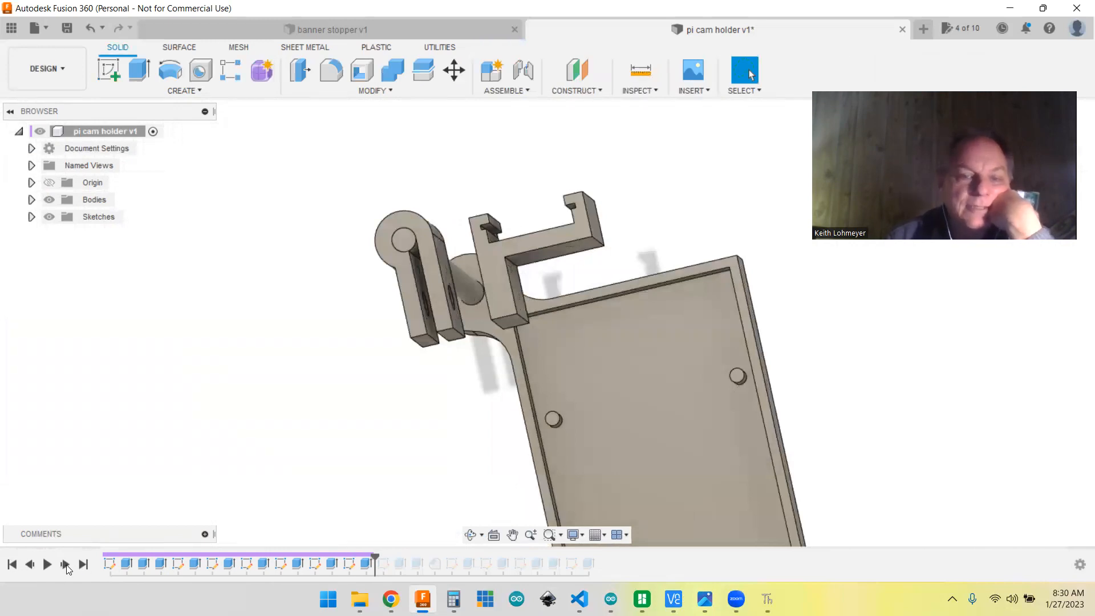
pyautogui.scroll(2, 535, 284)
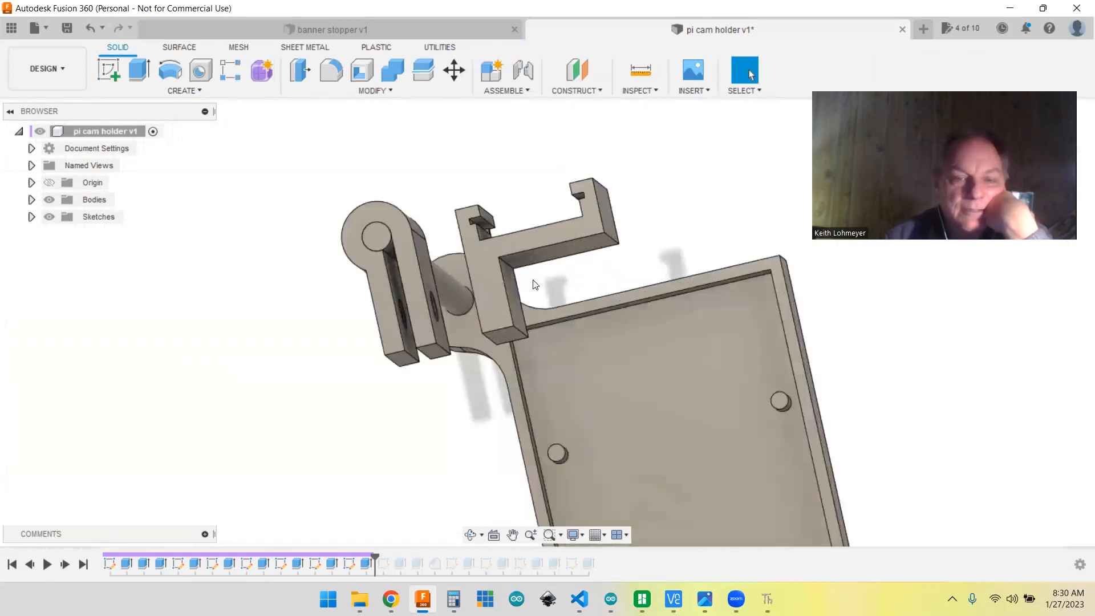
pyautogui.scroll(5, 539, 199)
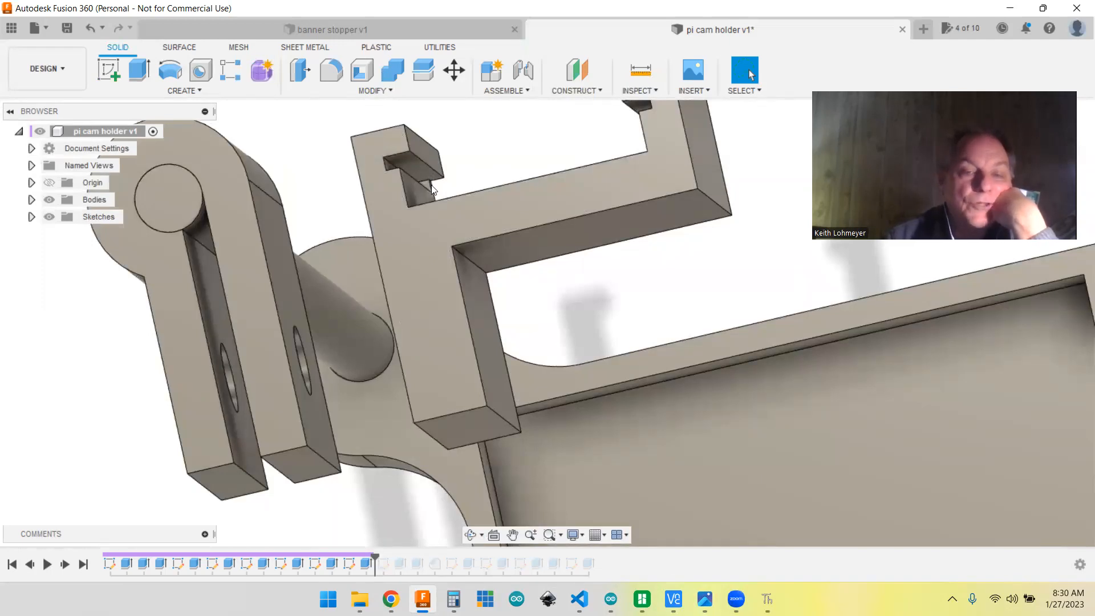
# Step: Advance the history to the eighth sketch on the bracket leg's outer face and open it
pyautogui.click(66, 564)
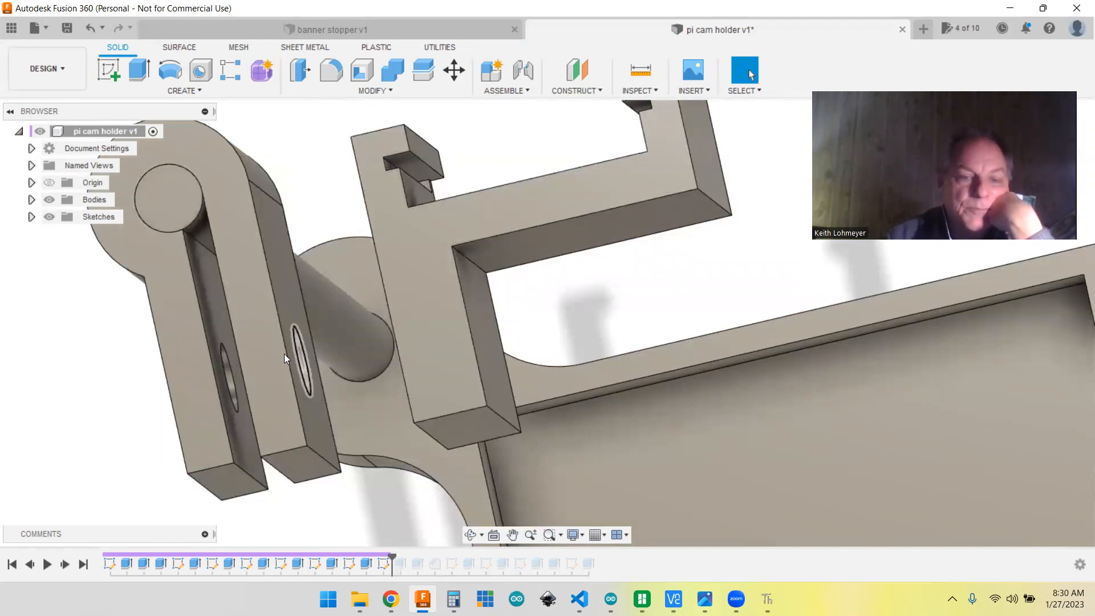
pyautogui.rightClick(389, 565)
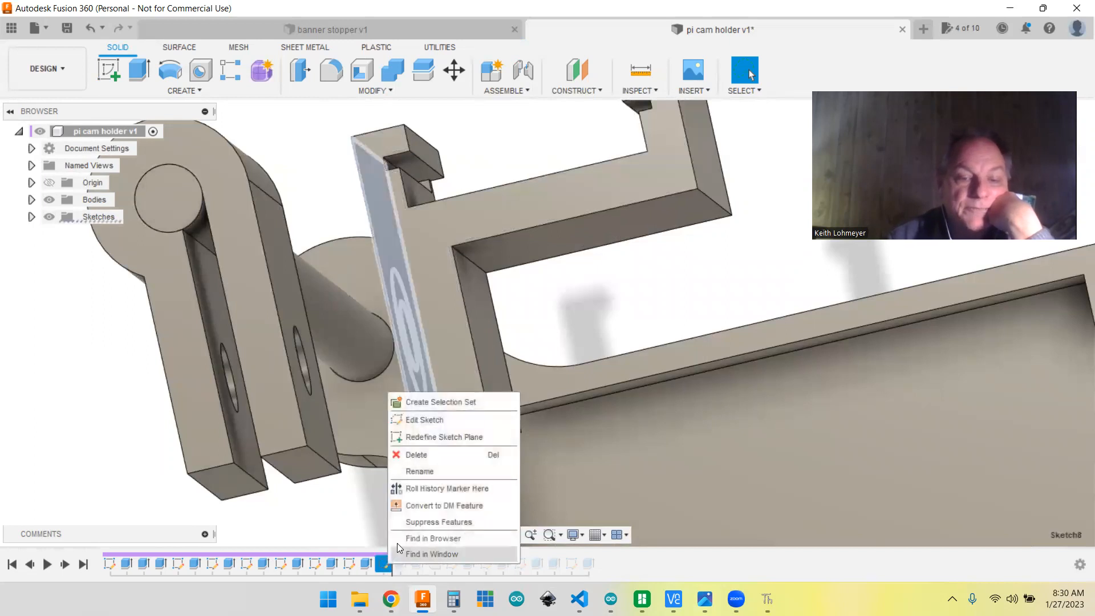
pyautogui.click(421, 419)
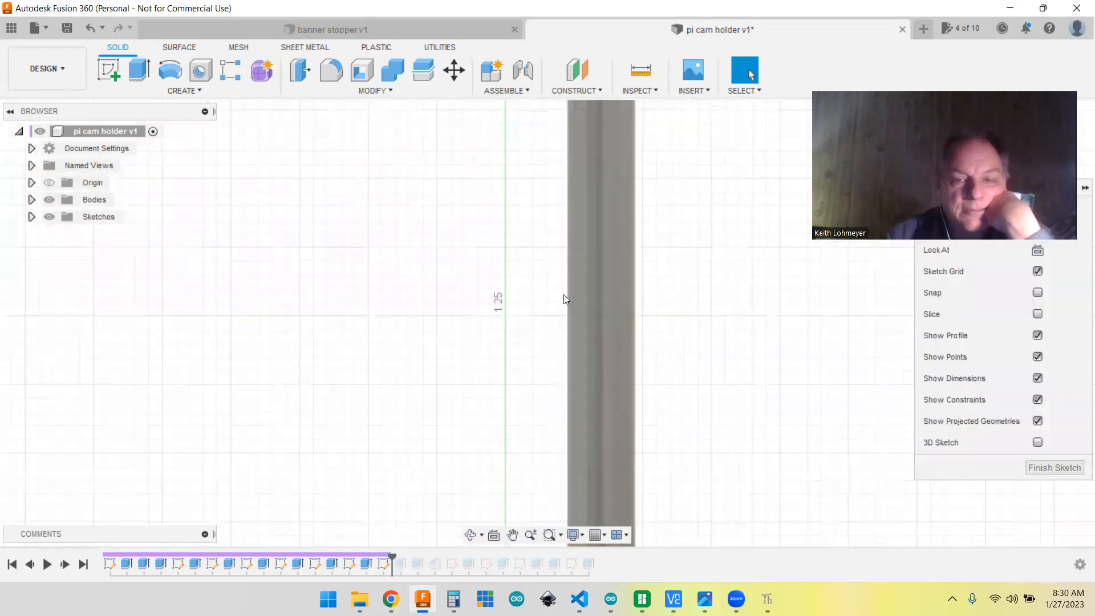
# Step: Hide the rod (Body2) and the clamp (Body3) to uncover the bracket face carrying the sketch
pyautogui.scroll(-5, 706, 237)
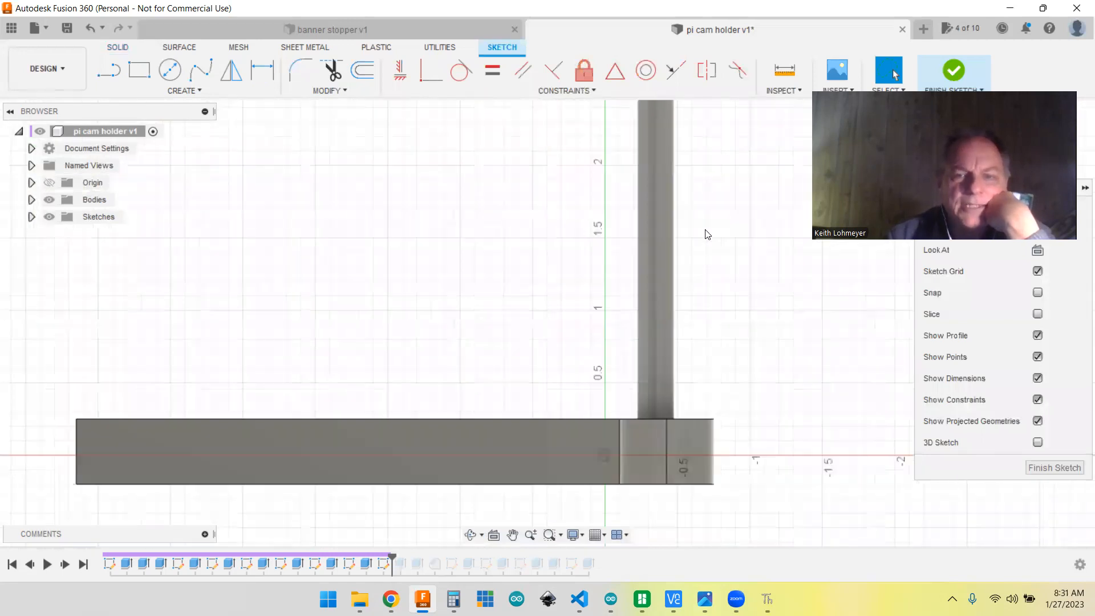
pyautogui.moveTo(742, 174)
pyautogui.mouseDown(button='middle')
pyautogui.moveTo(611, 433)
pyautogui.moveTo(606, 477)
pyautogui.mouseUp(button='middle')
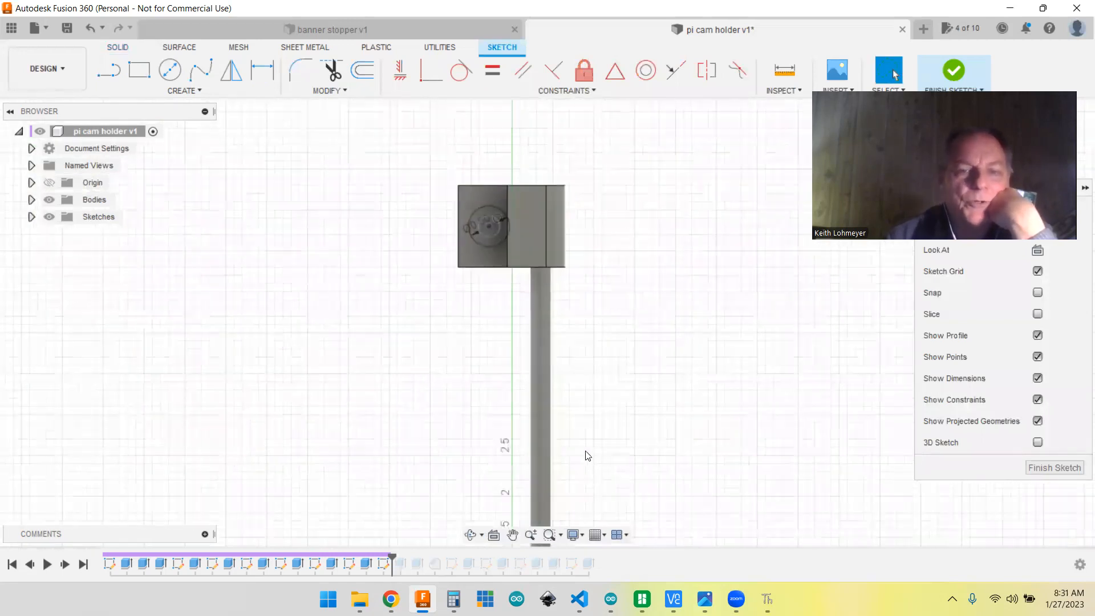
pyautogui.moveTo(732, 264)
pyautogui.keyDown('shift'); pyautogui.mouseDown(button='middle')
pyautogui.moveTo(716, 254)
pyautogui.moveTo(624, 313)
pyautogui.moveTo(663, 308)
pyautogui.mouseUp(button='middle'); pyautogui.keyUp('shift')
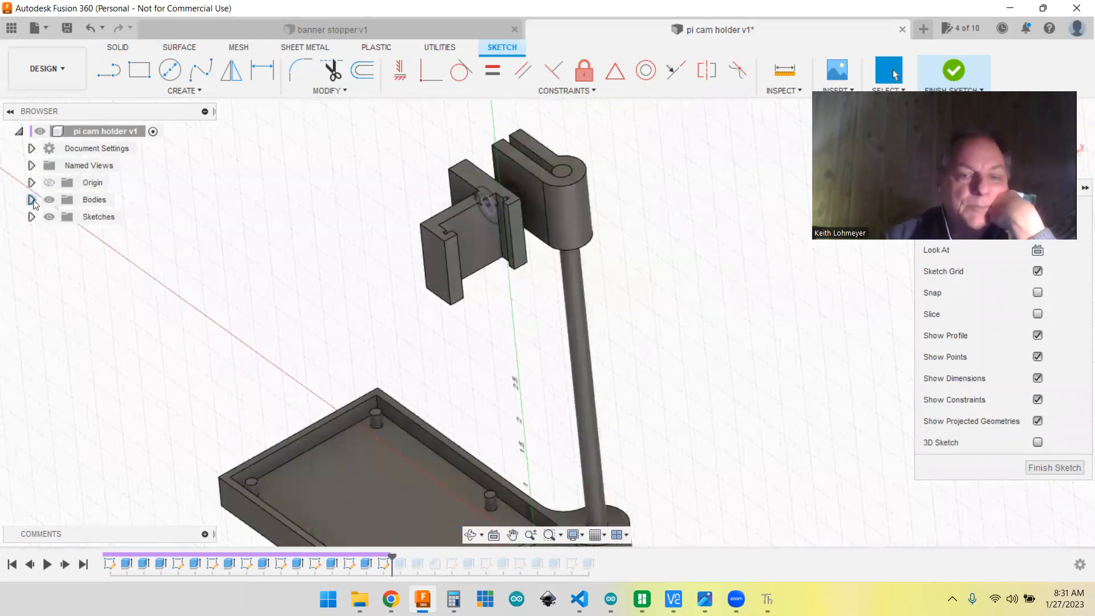
pyautogui.click(32, 200)
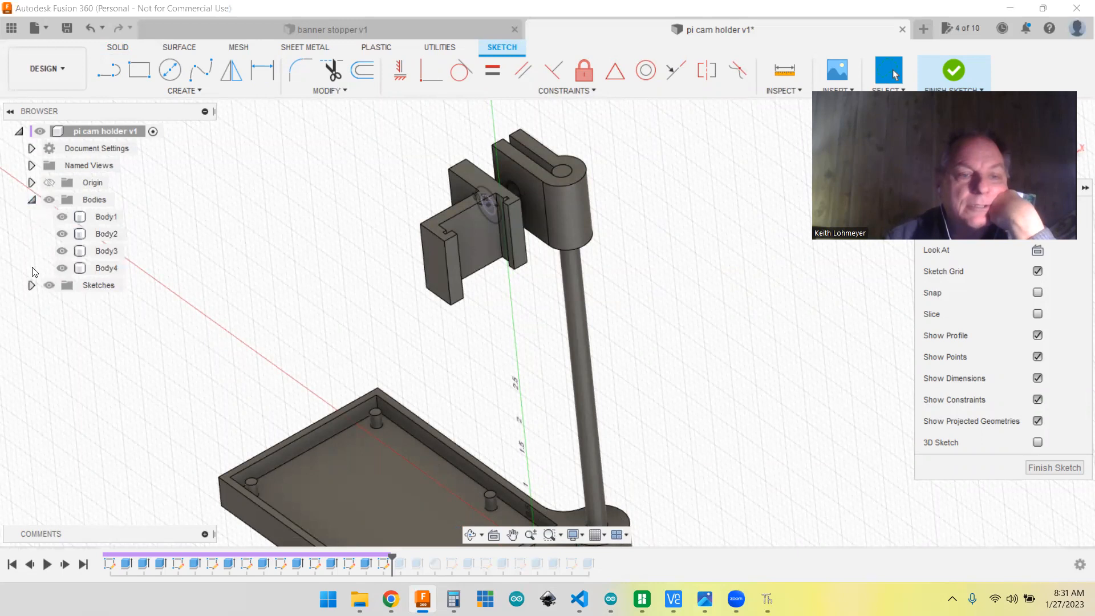
pyautogui.click(62, 234)
pyautogui.click(62, 251)
# Step: Inspect the concentric circles on the bracket leg's outer face and the outer circle's diameter dimension
pyautogui.keyDown('shift'); pyautogui.moveTo(700, 336); pyautogui.dragTo(562, 416, button='middle'); pyautogui.keyUp('shift')
pyautogui.keyDown('shift'); pyautogui.moveTo(336, 469); pyautogui.dragTo(260, 491, button='middle'); pyautogui.keyUp('shift')
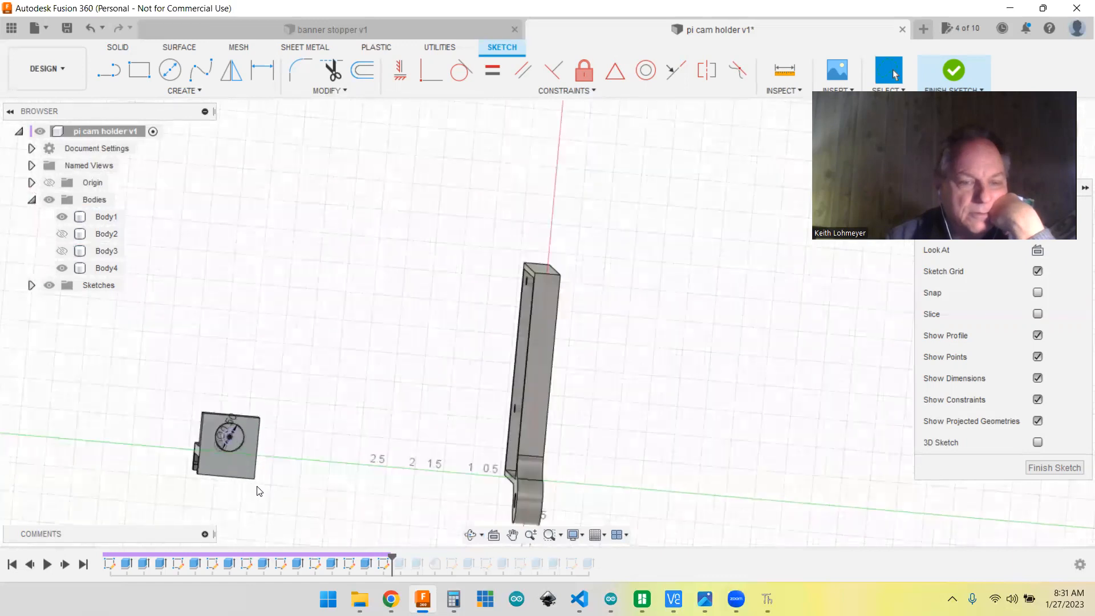
pyautogui.scroll(5, 258, 489)
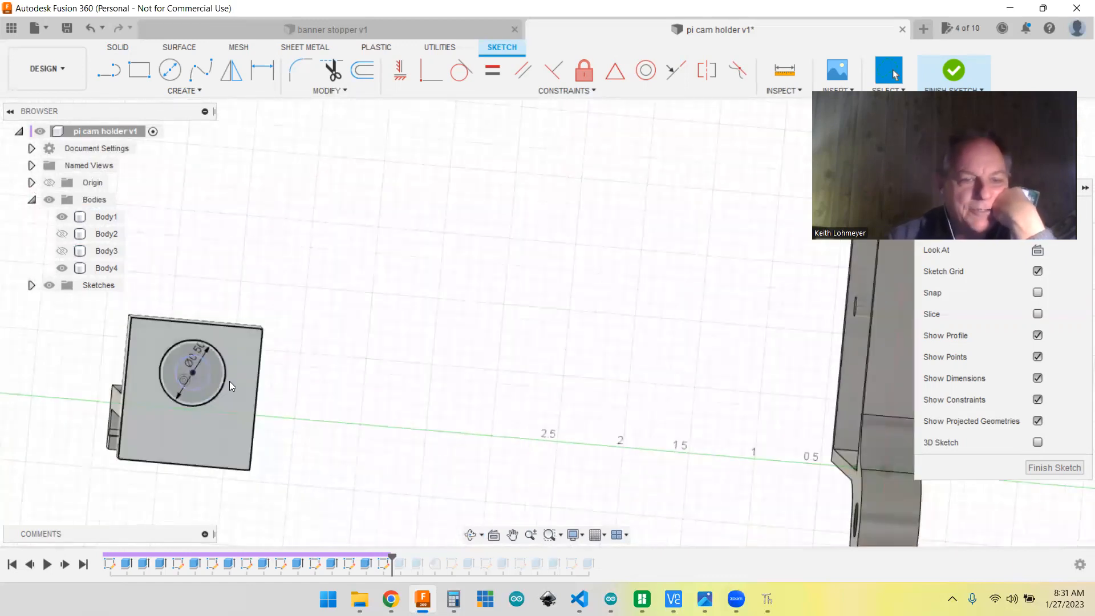
pyautogui.click(193, 372)
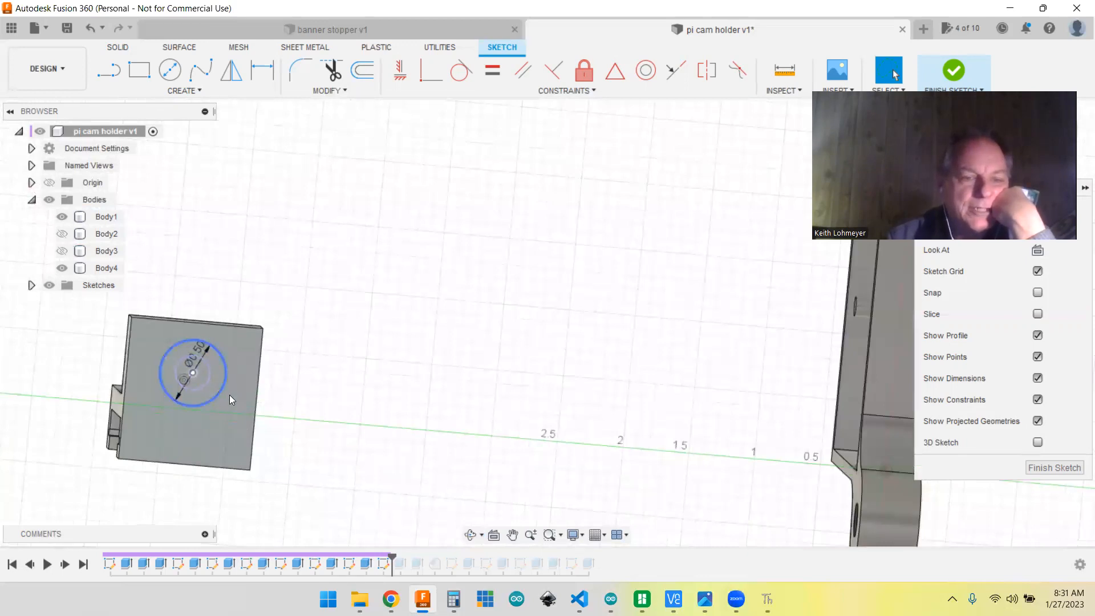
# Step: Examine the circle sketch's placement on the bracket leg from several angles, relative to the hooks and the tray
pyautogui.keyDown('shift'); pyautogui.moveTo(469, 447); pyautogui.dragTo(536, 393, button='middle'); pyautogui.keyUp('shift')
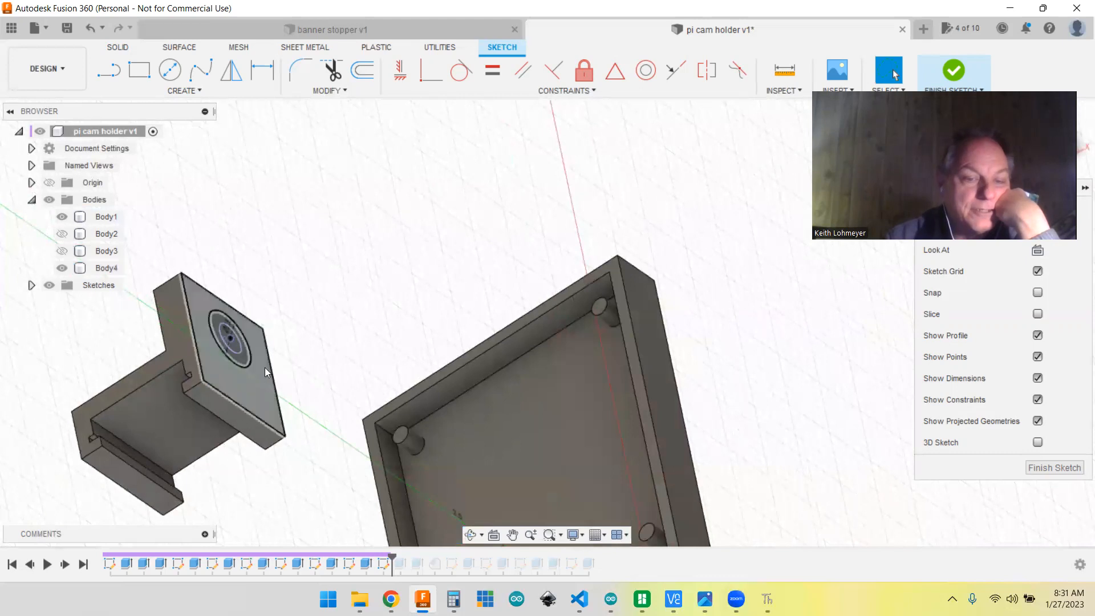
pyautogui.moveTo(336, 445)
pyautogui.keyDown('shift'); pyautogui.mouseDown(button='middle')
pyautogui.moveTo(313, 396)
pyautogui.moveTo(318, 408)
pyautogui.moveTo(316, 353)
pyautogui.moveTo(374, 369)
pyautogui.moveTo(490, 522)
pyautogui.mouseUp(button='middle'); pyautogui.keyUp('shift')
pyautogui.keyDown('shift'); pyautogui.moveTo(344, 385); pyautogui.dragTo(292, 284, button='middle'); pyautogui.keyUp('shift')
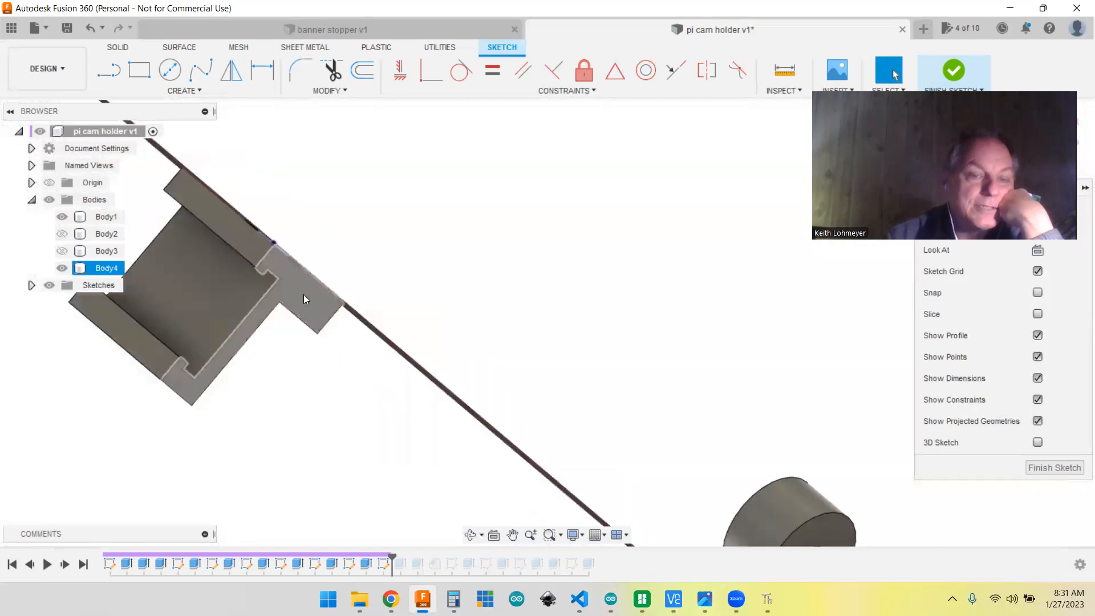
pyautogui.moveTo(354, 303)
pyautogui.keyDown('shift'); pyautogui.mouseDown(button='middle')
pyautogui.moveTo(472, 308)
pyautogui.moveTo(514, 361)
pyautogui.moveTo(527, 348)
pyautogui.moveTo(509, 335)
pyautogui.mouseUp(button='middle'); pyautogui.keyUp('shift')
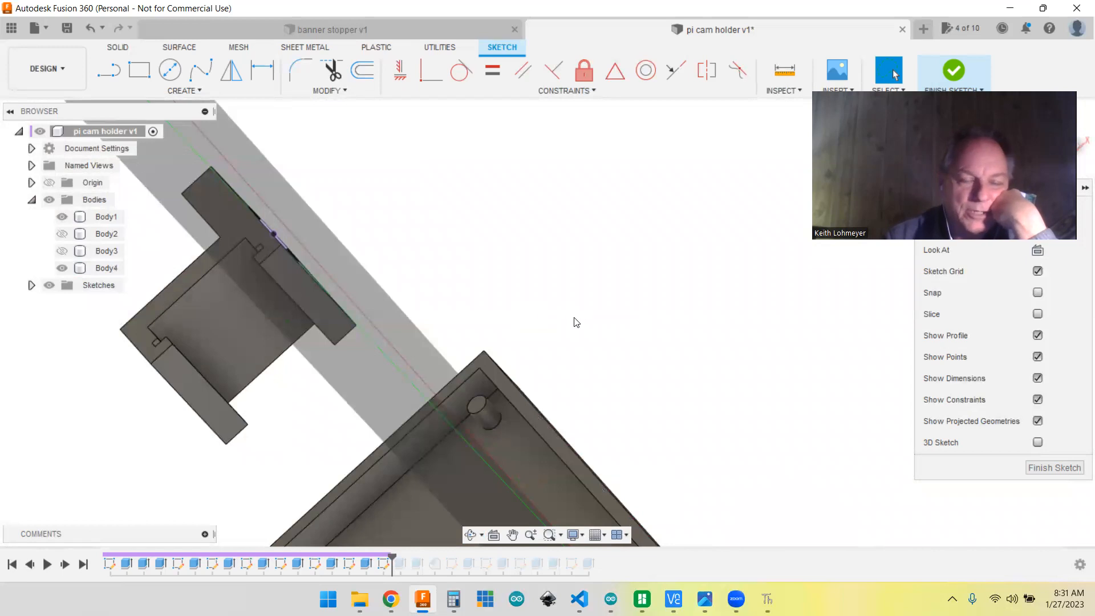
pyautogui.keyDown('shift'); pyautogui.moveTo(544, 293); pyautogui.dragTo(541, 294, button='middle'); pyautogui.keyUp('shift')
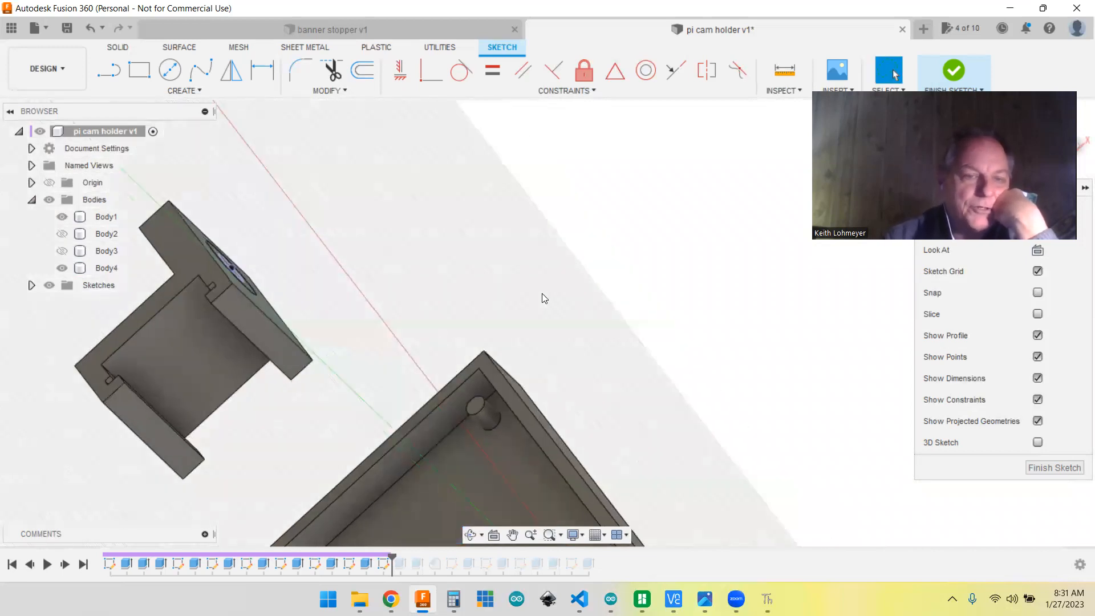
pyautogui.keyDown('shift'); pyautogui.moveTo(673, 323); pyautogui.dragTo(666, 346, button='middle'); pyautogui.keyUp('shift')
pyautogui.moveTo(325, 376); pyautogui.dragTo(786, 275, button='middle')
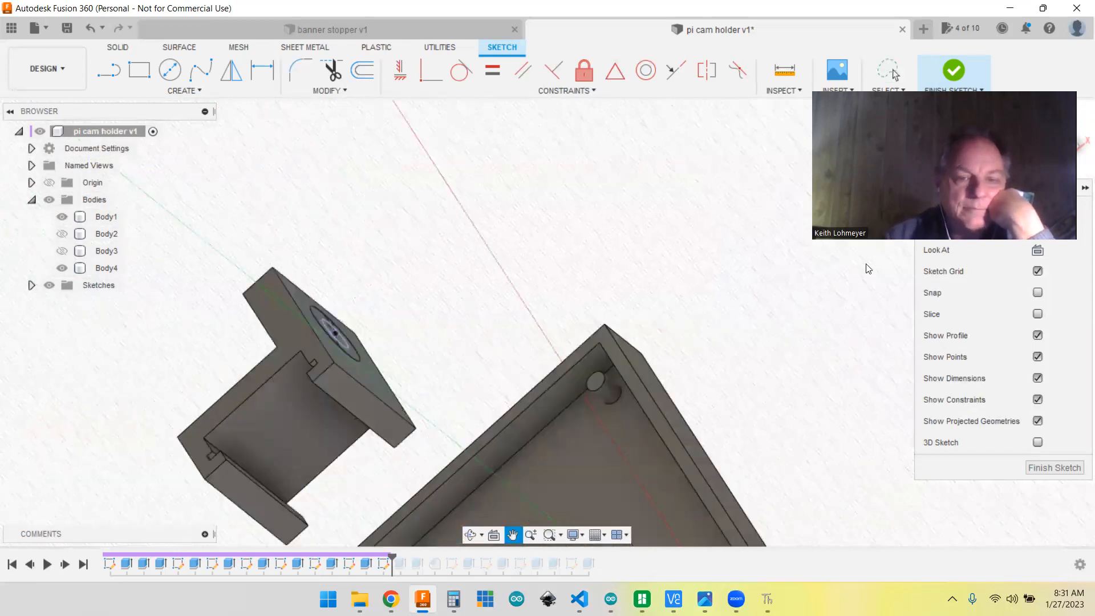
pyautogui.keyDown('shift'); pyautogui.moveTo(573, 323); pyautogui.dragTo(525, 333, button='middle'); pyautogui.keyUp('shift')
pyautogui.moveTo(291, 458); pyautogui.dragTo(622, 330, button='middle')
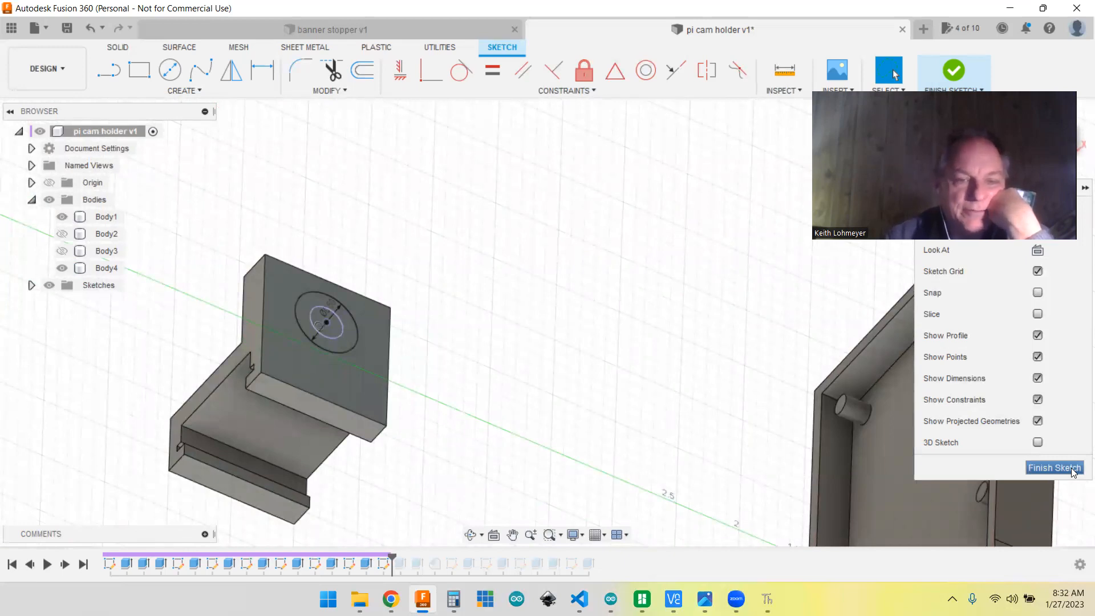
# Step: Close the circle sketch and advance the history through the leg's hole cut and the cylindrical boss extrusion
pyautogui.click(1054, 468)
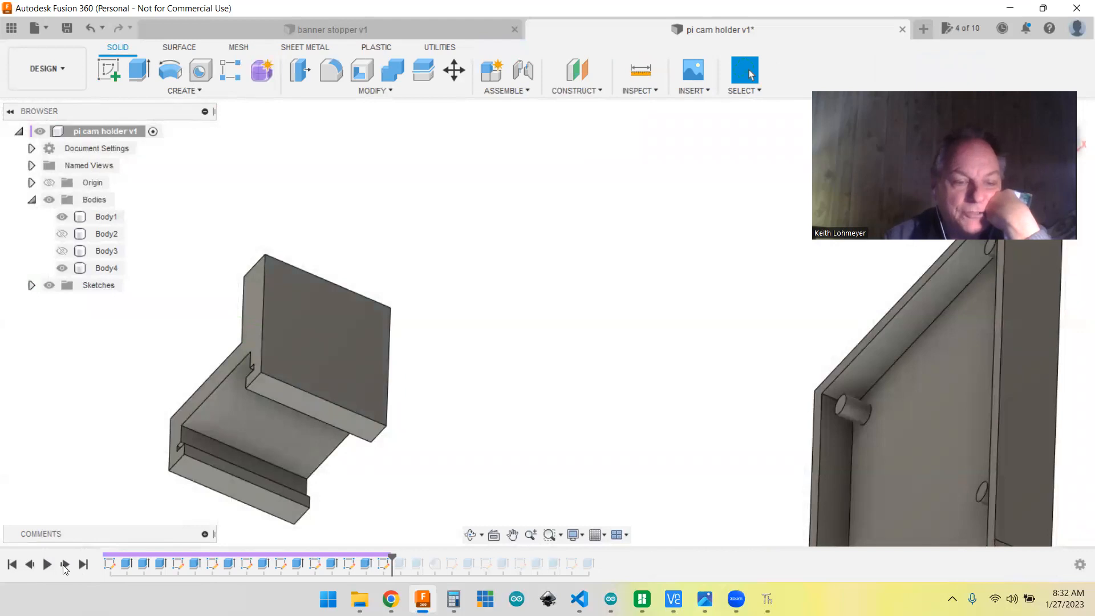
pyautogui.click(65, 565)
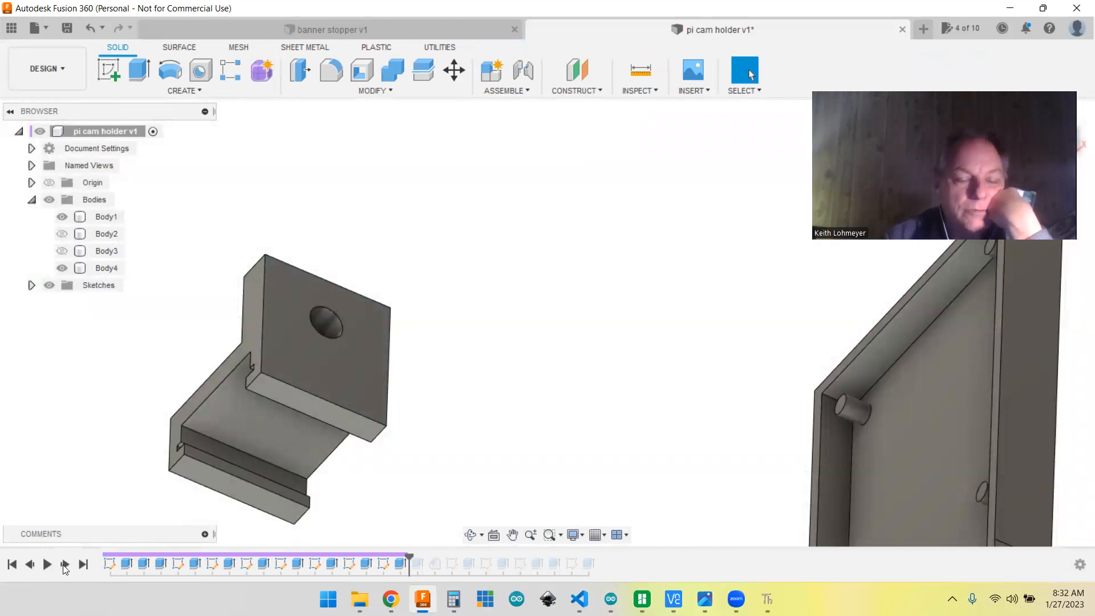
pyautogui.click(65, 564)
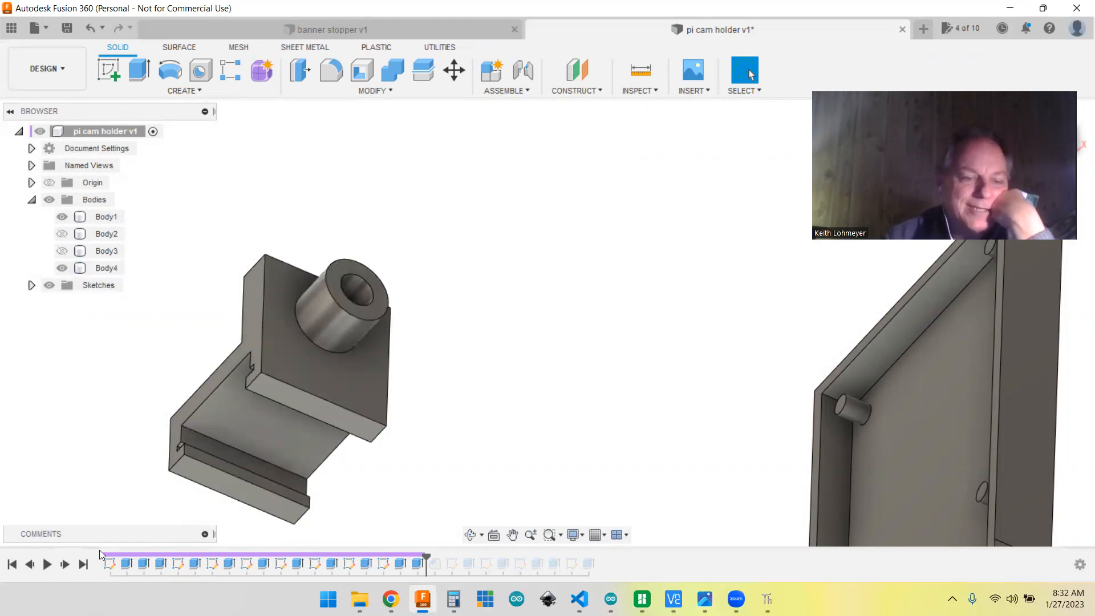
# Step: Advance the history to the feature that tapers the boss into the bracket leg and inspect its conical shape
pyautogui.click(65, 565)
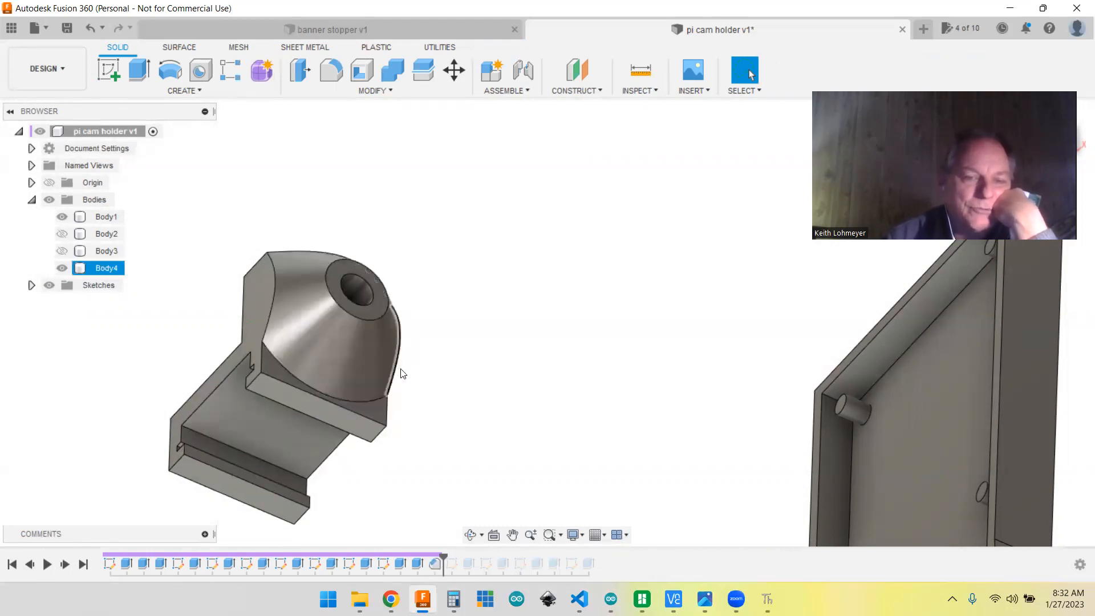
pyautogui.keyDown('shift'); pyautogui.moveTo(474, 406); pyautogui.dragTo(454, 343, button='middle'); pyautogui.keyUp('shift')
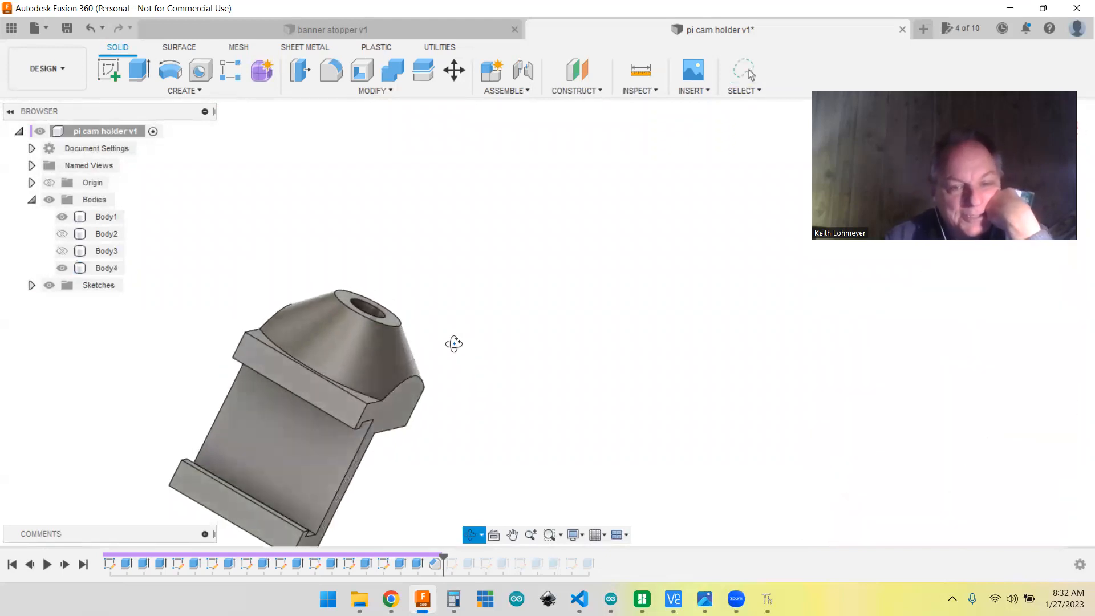
pyautogui.click(398, 346)
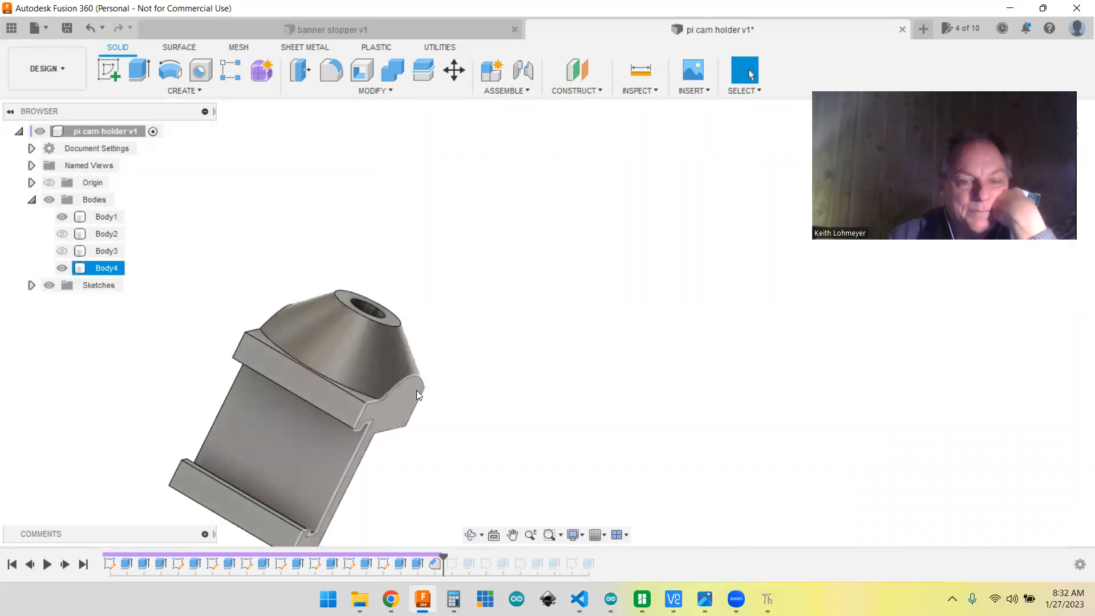
pyautogui.keyDown('shift'); pyautogui.moveTo(526, 378); pyautogui.dragTo(580, 403, button='middle'); pyautogui.keyUp('shift')
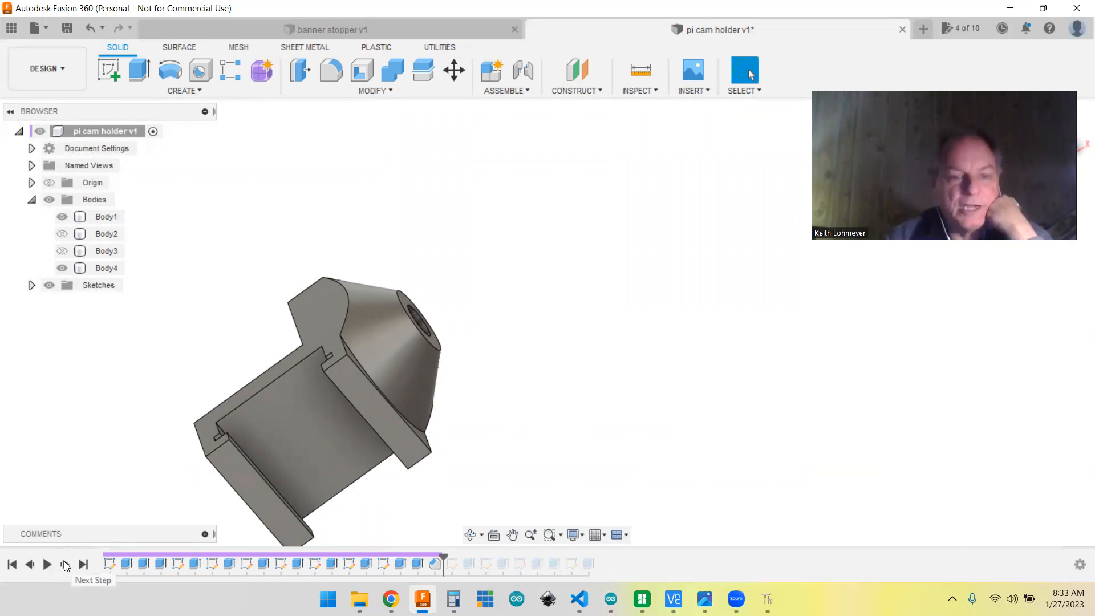
# Step: Advance the history to the ninth sketch, open it and locate its hexagon on the bracket leg's inner face
pyautogui.click(65, 566)
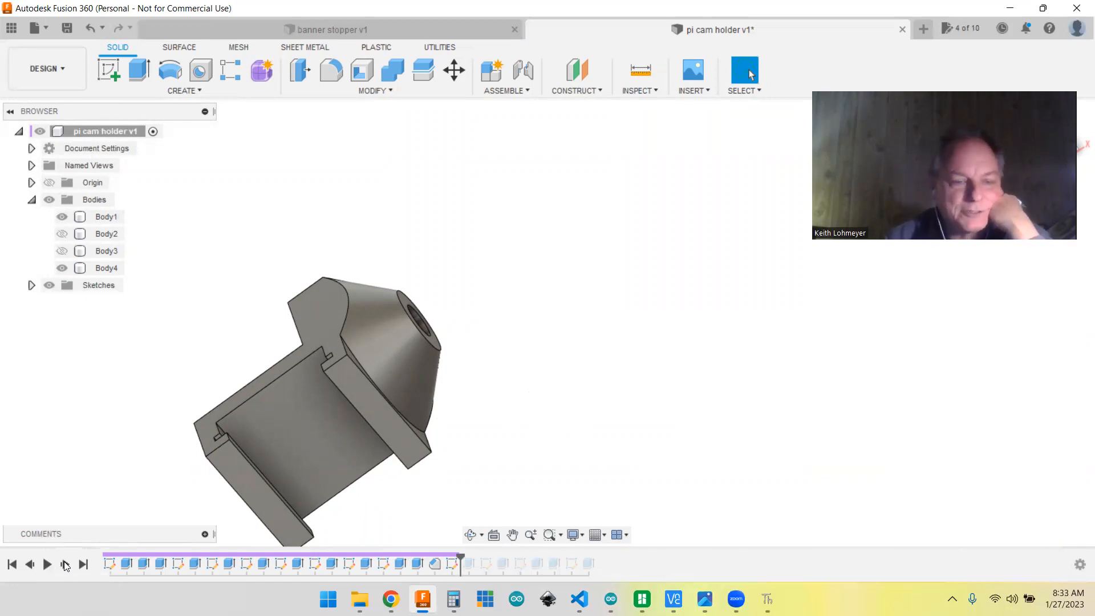
pyautogui.rightClick(455, 563)
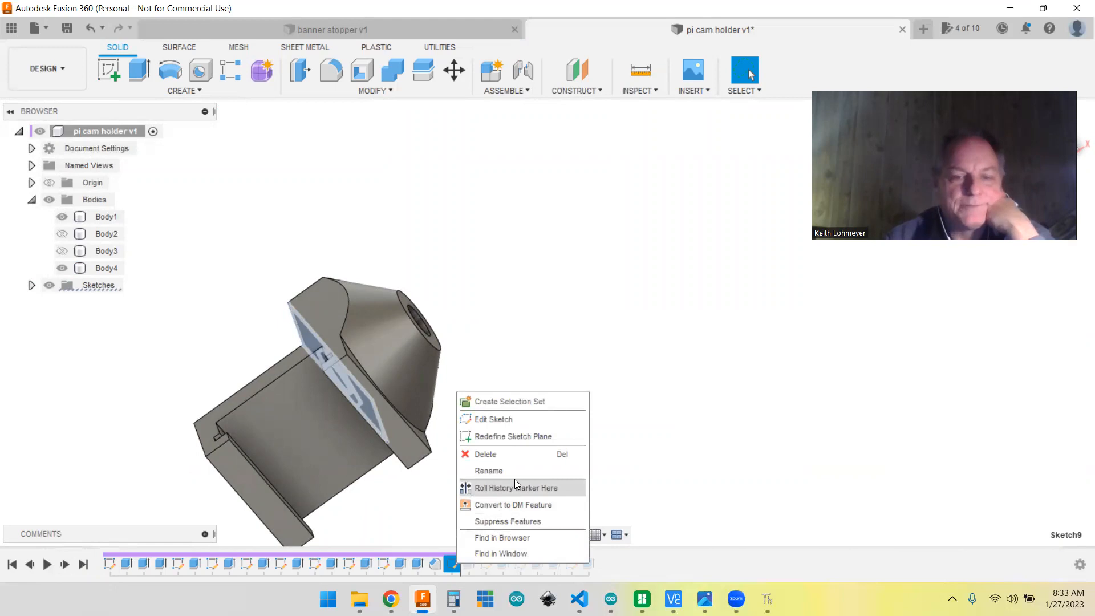
pyautogui.click(483, 419)
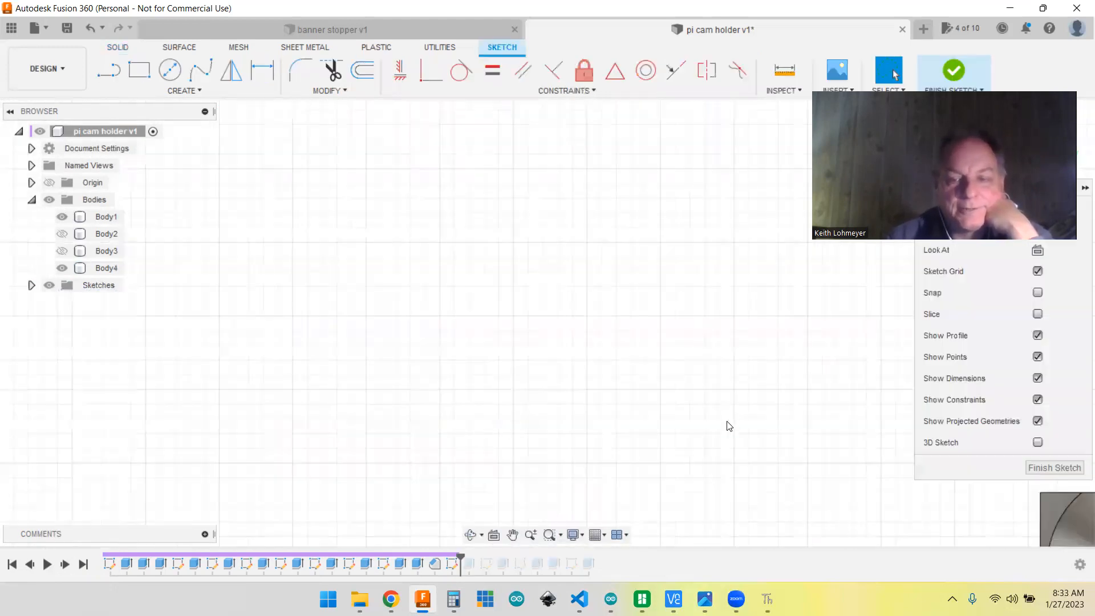
pyautogui.moveTo(778, 384)
pyautogui.mouseDown(button='middle')
pyautogui.moveTo(465, 316)
pyautogui.moveTo(291, 230)
pyautogui.mouseUp(button='middle')
pyautogui.moveTo(831, 448)
pyautogui.keyDown('shift'); pyautogui.mouseDown(button='middle')
pyautogui.moveTo(587, 384)
pyautogui.moveTo(650, 409)
pyautogui.moveTo(621, 379)
pyautogui.moveTo(649, 424)
pyautogui.mouseUp(button='middle'); pyautogui.keyUp('shift')
pyautogui.moveTo(859, 458); pyautogui.dragTo(651, 334, button='middle')
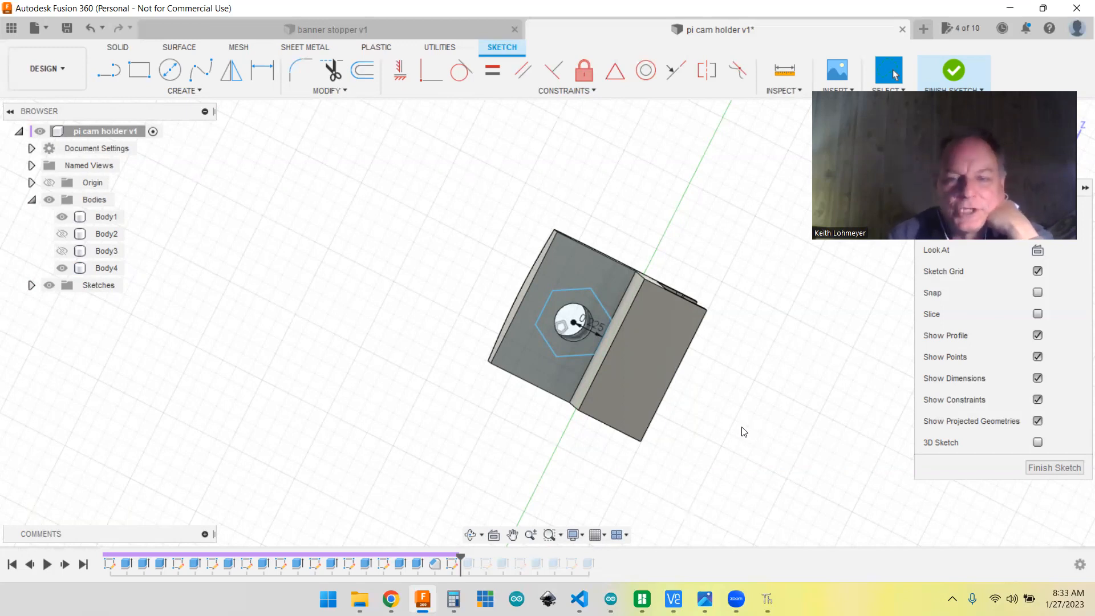
# Step: Examine the hexagon around the bracket's hole and its center-to-side dimension at close range
pyautogui.click(583, 342)
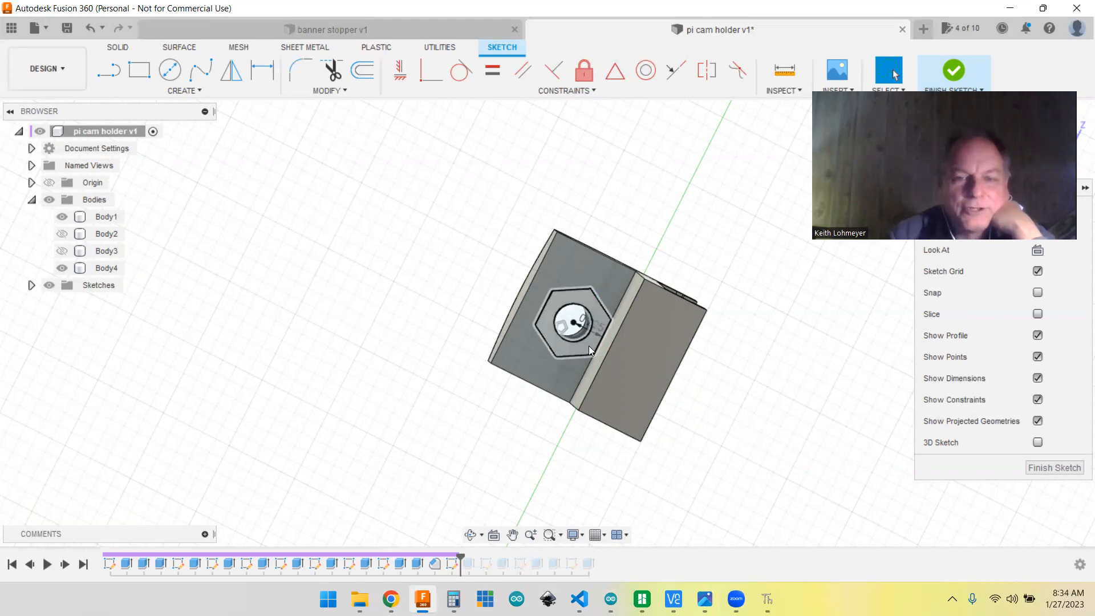
pyautogui.moveTo(742, 368)
pyautogui.keyDown('shift'); pyautogui.mouseDown(button='middle')
pyautogui.moveTo(747, 357)
pyautogui.moveTo(751, 371)
pyautogui.mouseUp(button='middle'); pyautogui.keyUp('shift')
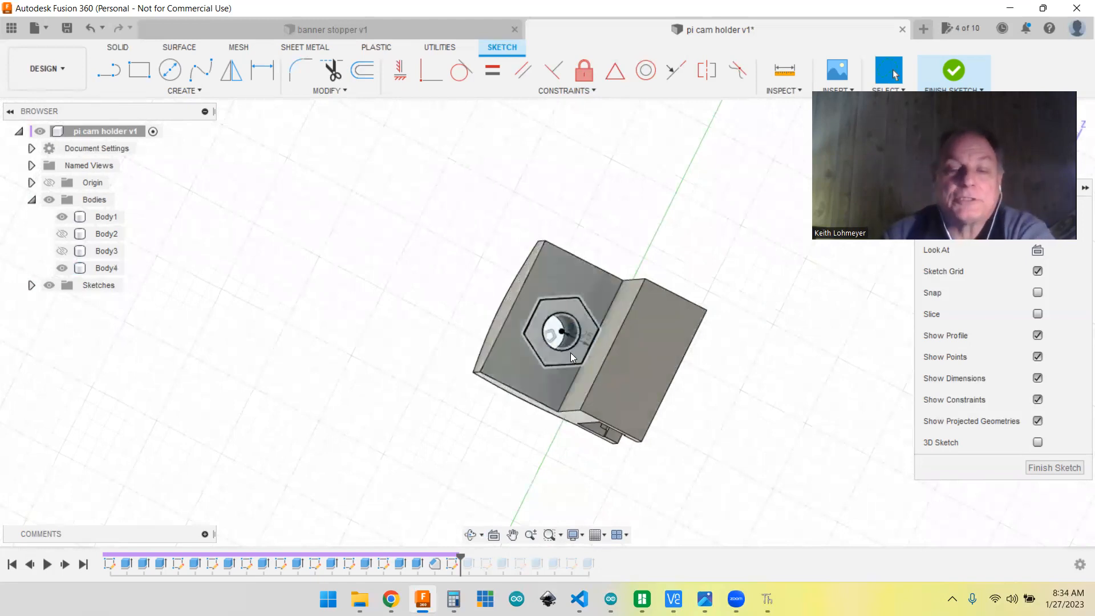
pyautogui.scroll(2, 572, 351)
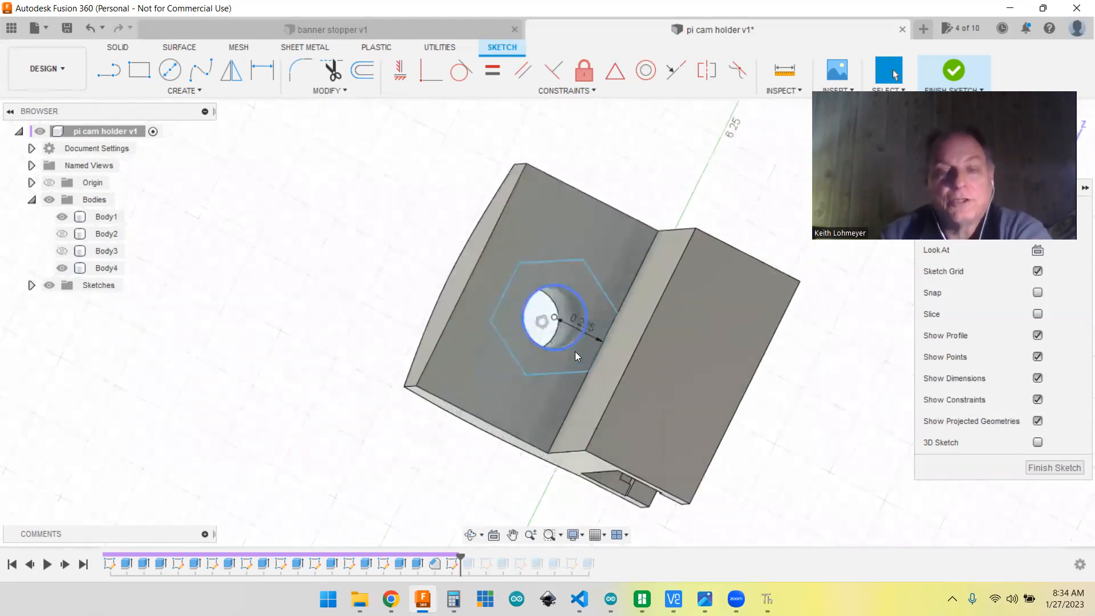
pyautogui.scroll(3, 575, 352)
pyautogui.scroll(1, 600, 281)
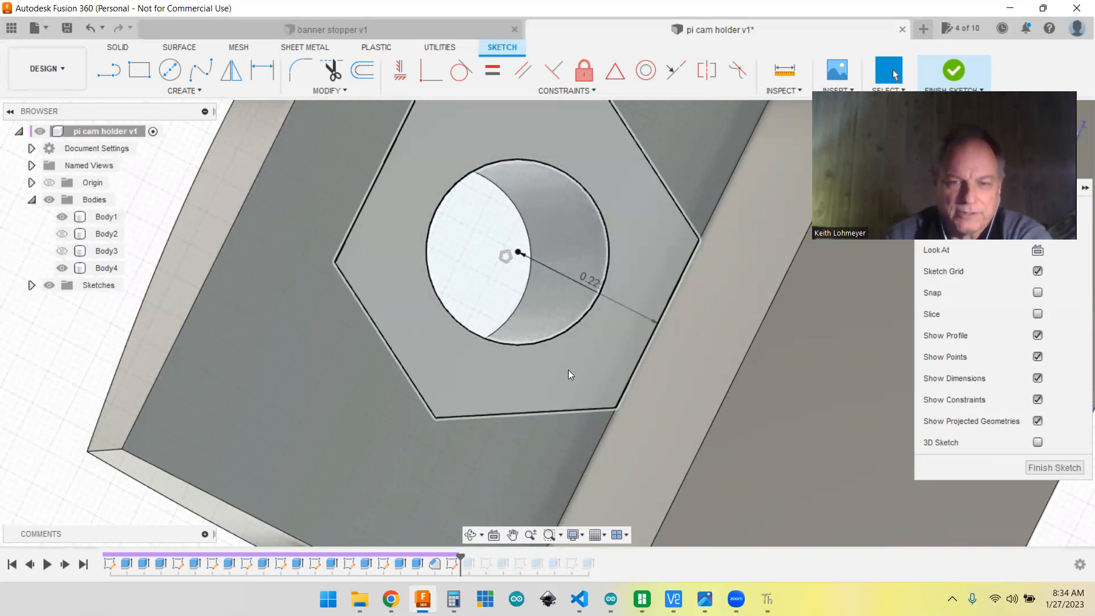
# Step: Close the hexagon sketch and advance the history through the hexagonal pocket cut around the bracket leg's hole
pyautogui.scroll(3, 568, 369)
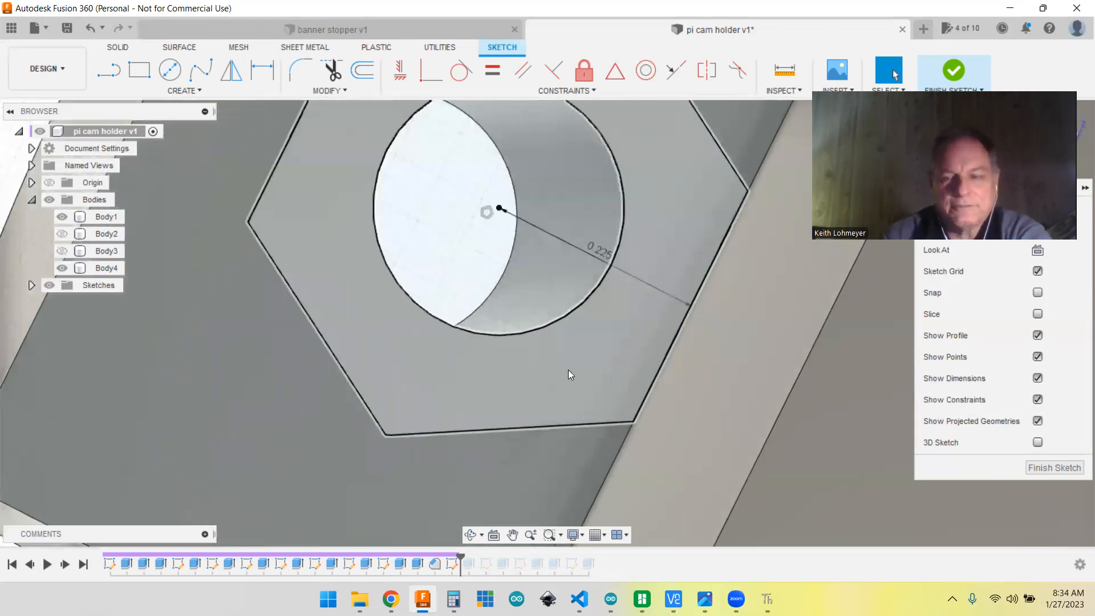
pyautogui.scroll(-5, 568, 369)
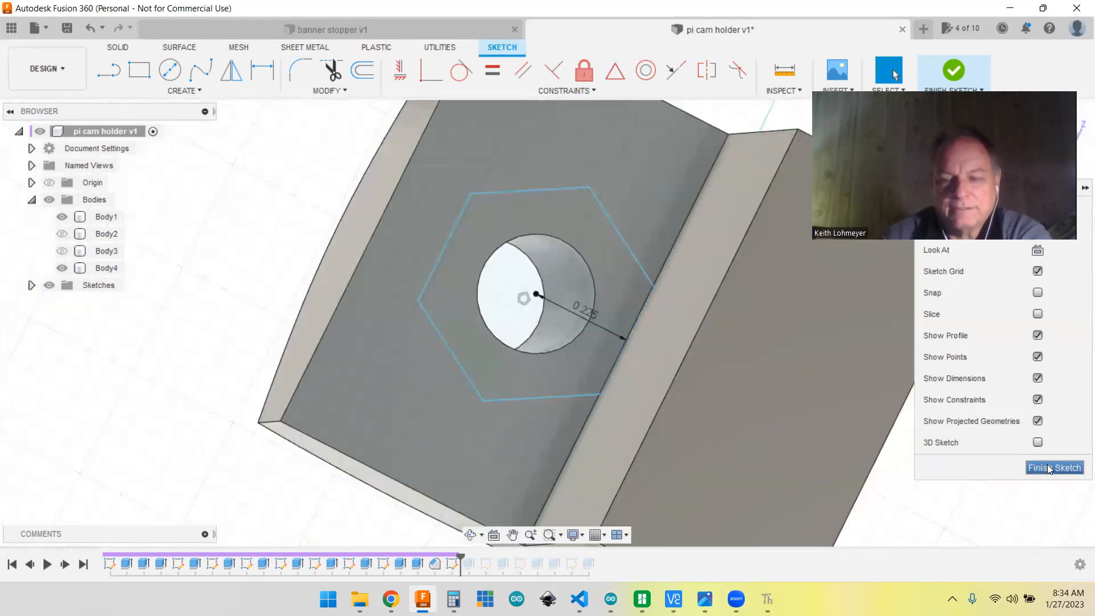
pyautogui.click(1053, 468)
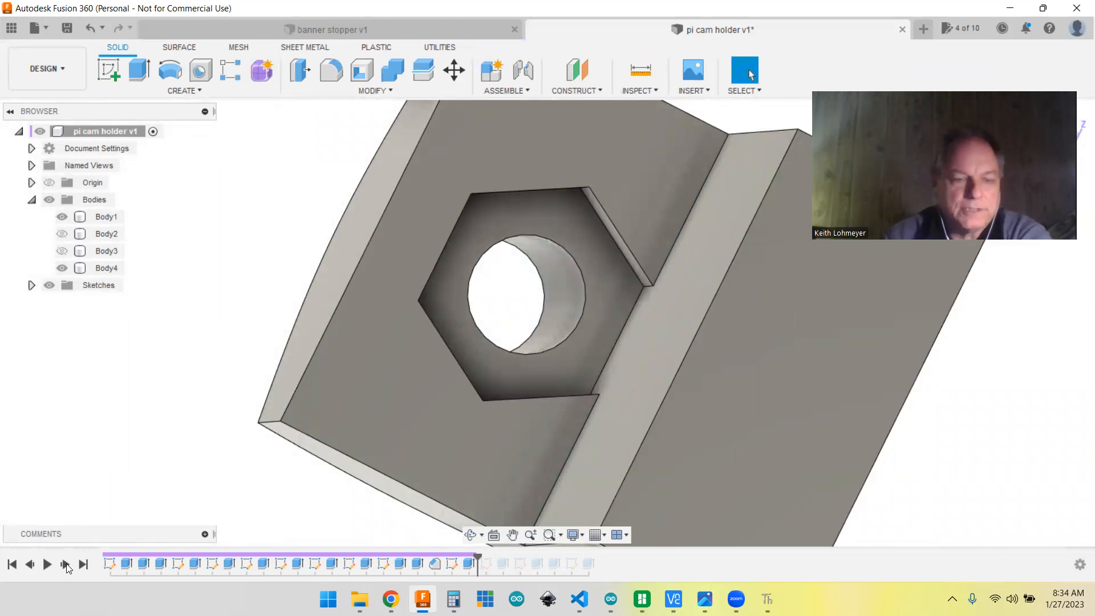
# Step: Advance the history to the tenth sketch, open it for editing and locate its circle from another viewing angle
pyautogui.click(65, 565)
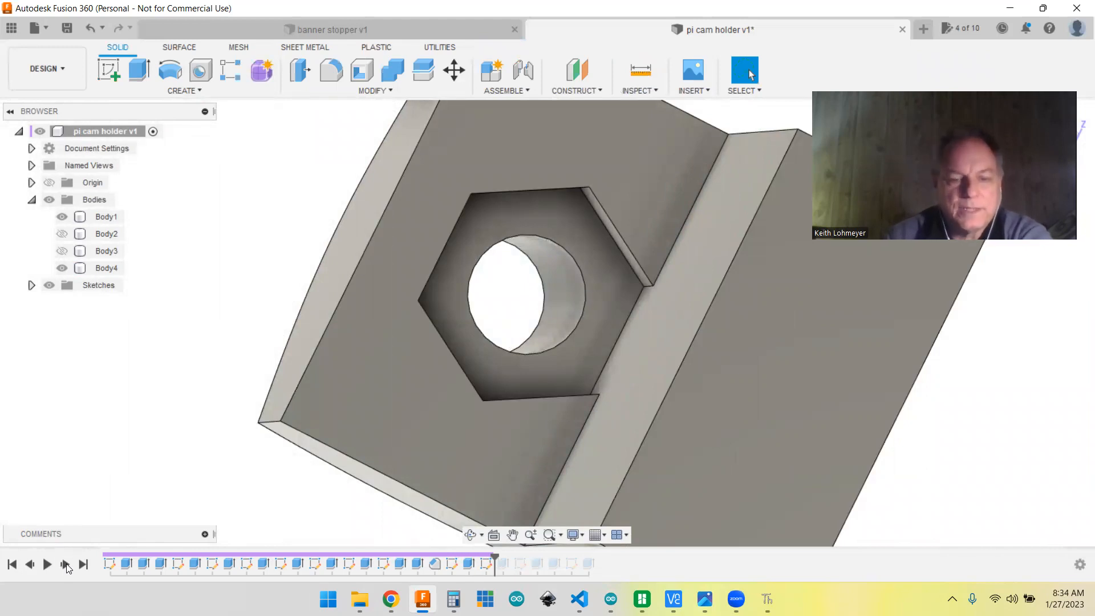
pyautogui.click(487, 566)
pyautogui.rightClick(488, 567)
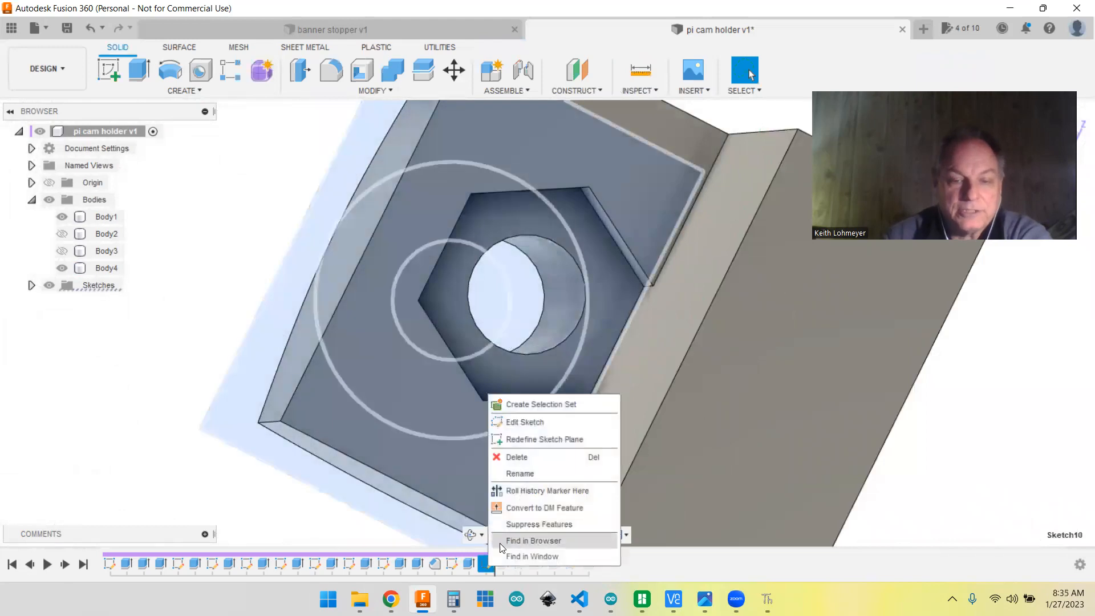
pyautogui.click(536, 420)
pyautogui.moveTo(780, 516)
pyautogui.keyDown('shift'); pyautogui.mouseDown(button='middle')
pyautogui.moveTo(727, 521)
pyautogui.moveTo(809, 514)
pyautogui.moveTo(786, 507)
pyautogui.mouseUp(button='middle'); pyautogui.keyUp('shift')
pyautogui.scroll(-10, 664, 498)
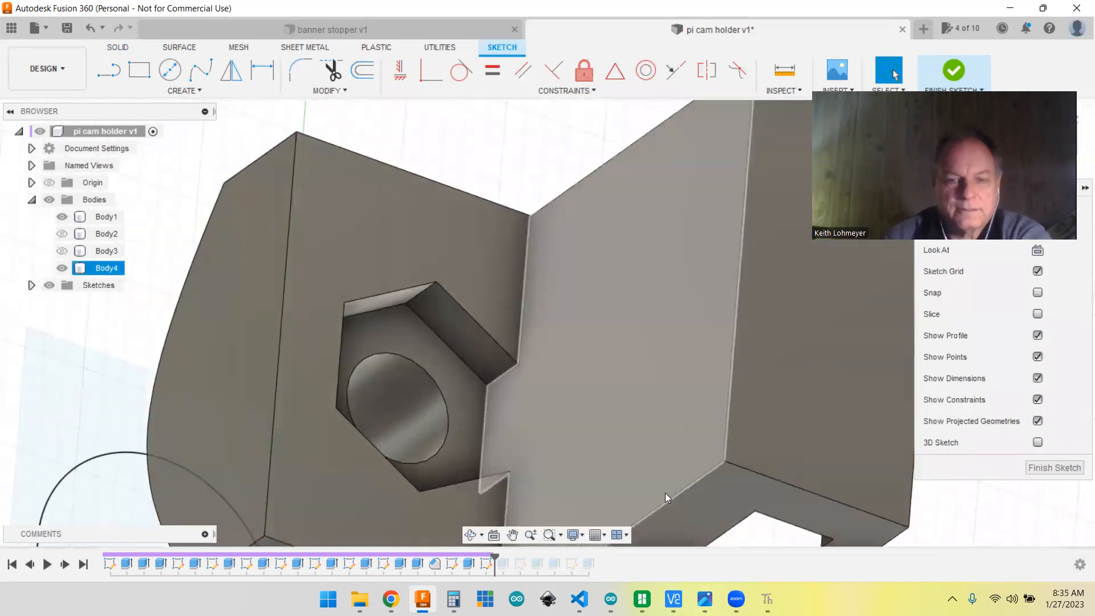
pyautogui.keyDown('shift'); pyautogui.moveTo(665, 498); pyautogui.dragTo(765, 343, button='middle'); pyautogui.keyUp('shift')
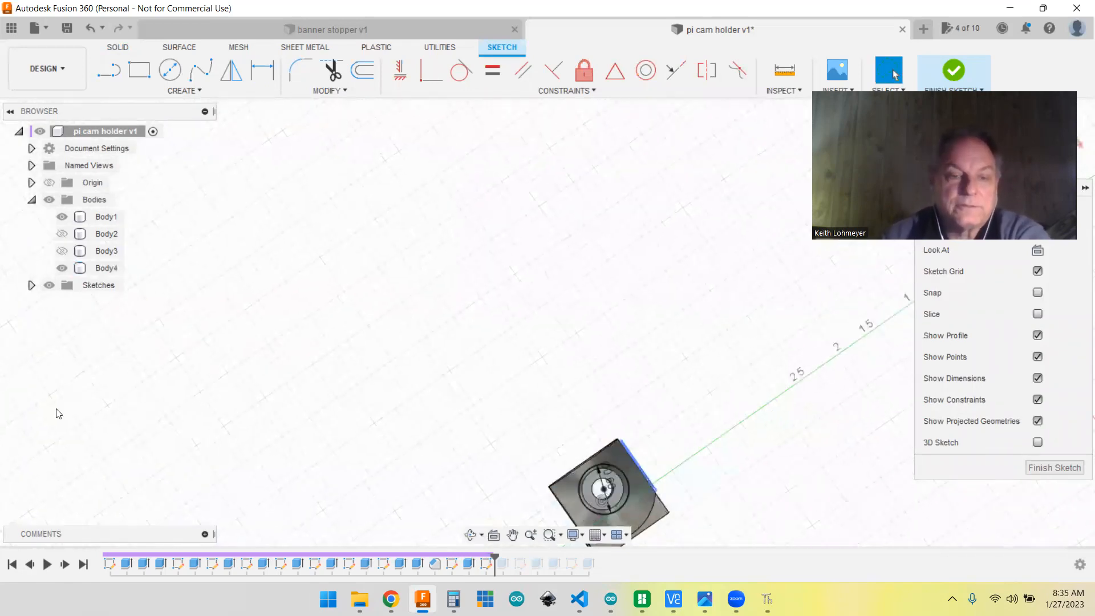
# Step: Unhide Body3 and Body2 and examine the dimensioned circle around the hole on the clamp's outer face
pyautogui.click(68, 234)
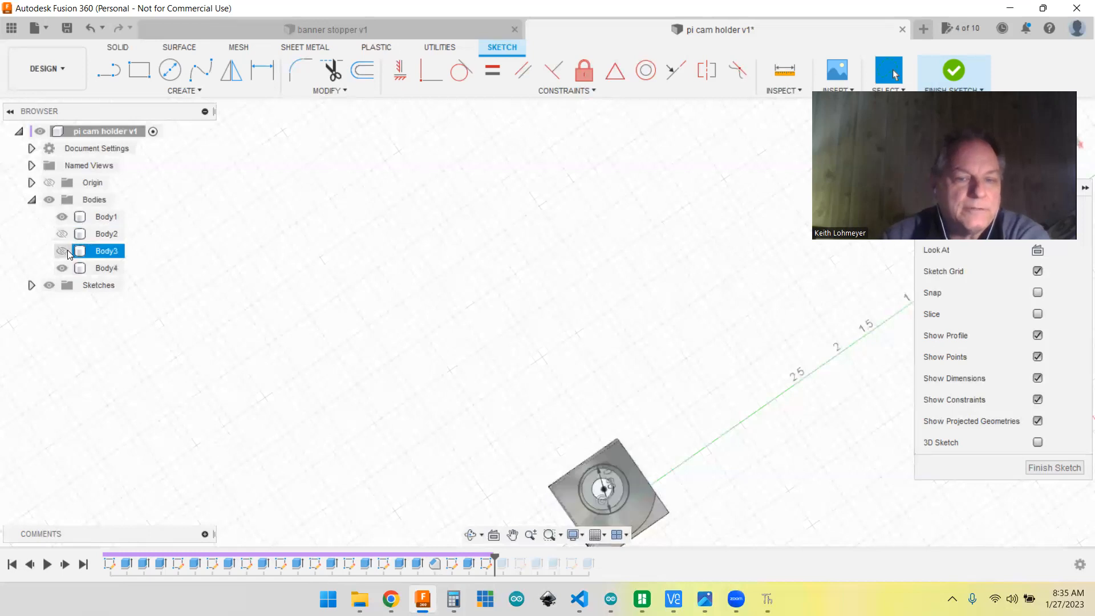
pyautogui.click(62, 251)
pyautogui.keyDown('shift'); pyautogui.moveTo(784, 353); pyautogui.dragTo(742, 379, button='middle'); pyautogui.keyUp('shift')
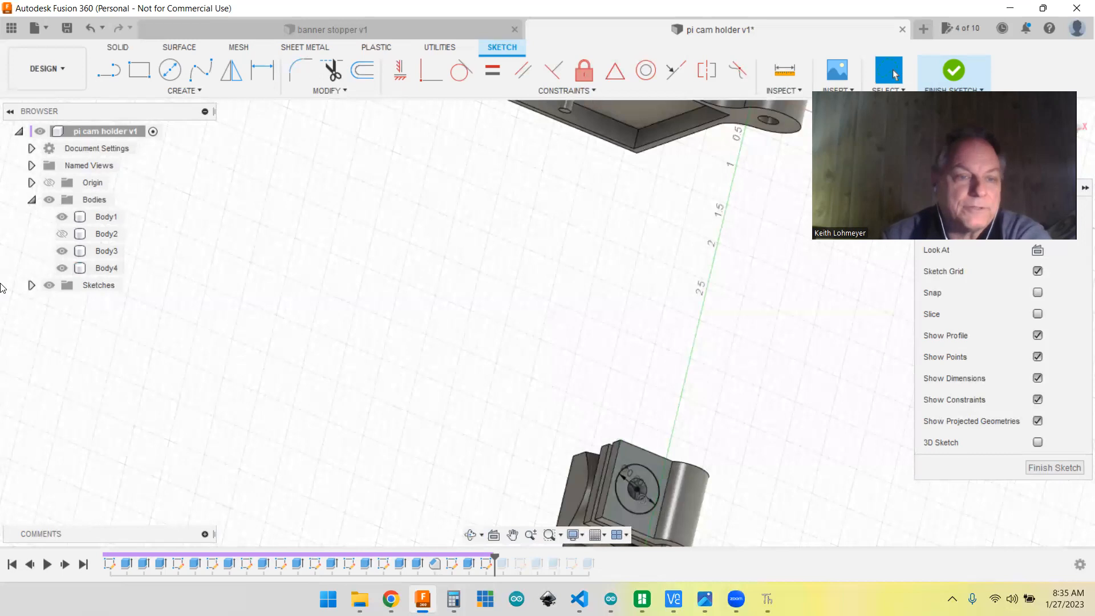
pyautogui.click(63, 234)
pyautogui.keyDown('shift'); pyautogui.moveTo(775, 496); pyautogui.dragTo(770, 352, button='middle'); pyautogui.keyUp('shift')
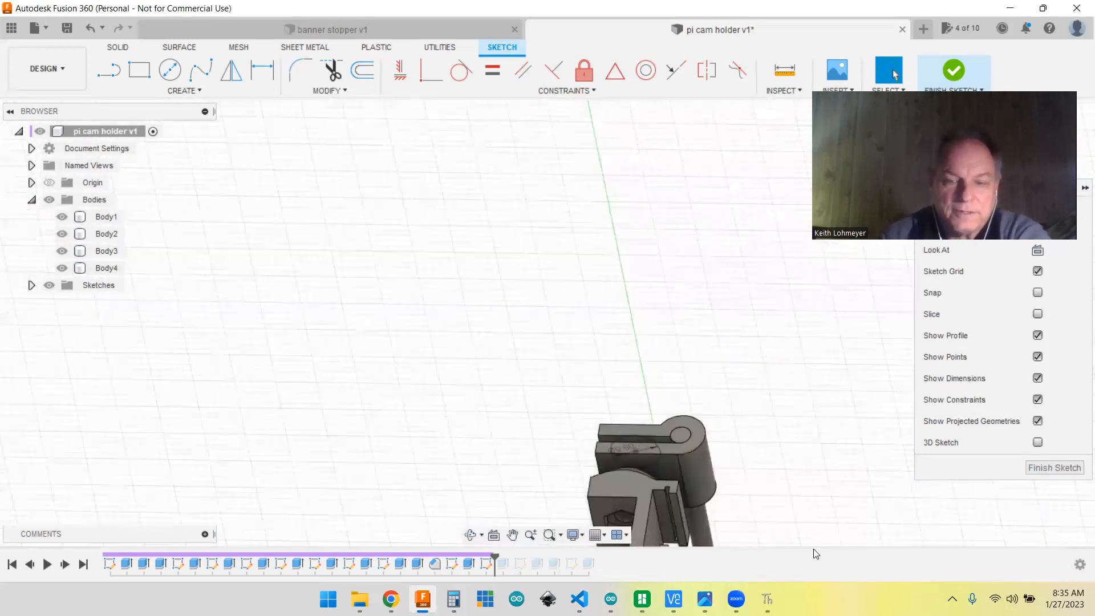
pyautogui.keyDown('shift'); pyautogui.moveTo(782, 509); pyautogui.dragTo(737, 521, button='middle'); pyautogui.keyUp('shift')
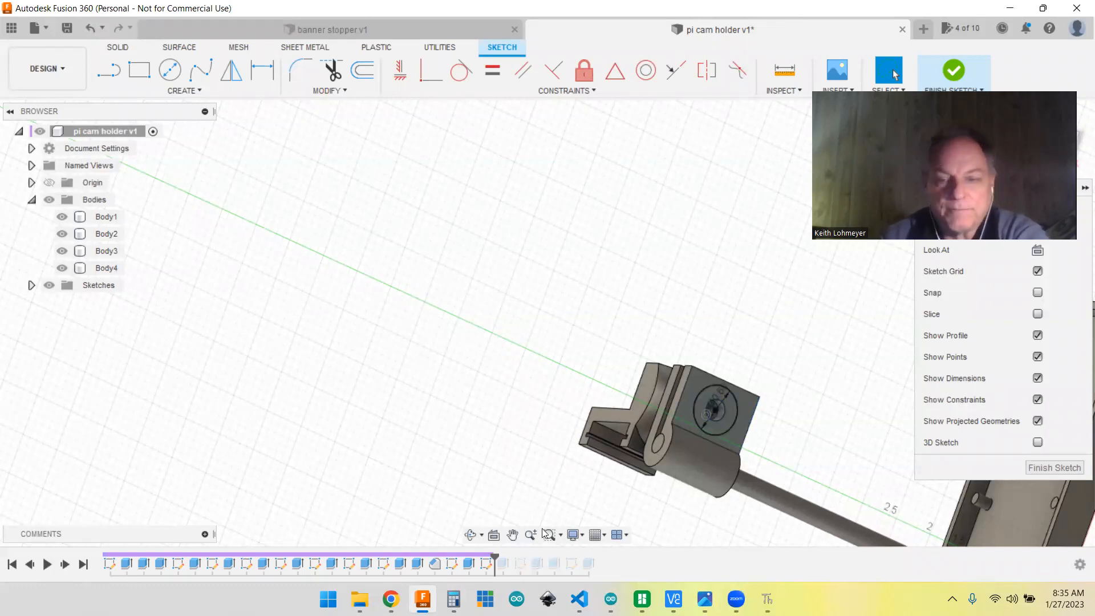
pyautogui.scroll(5, 756, 460)
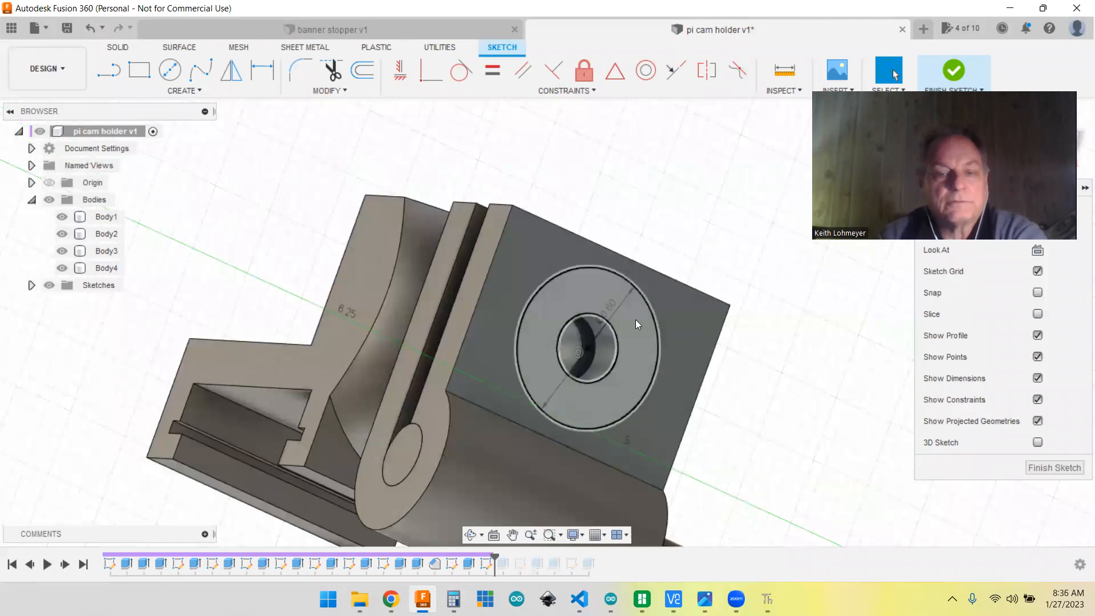
pyautogui.scroll(-4, 782, 468)
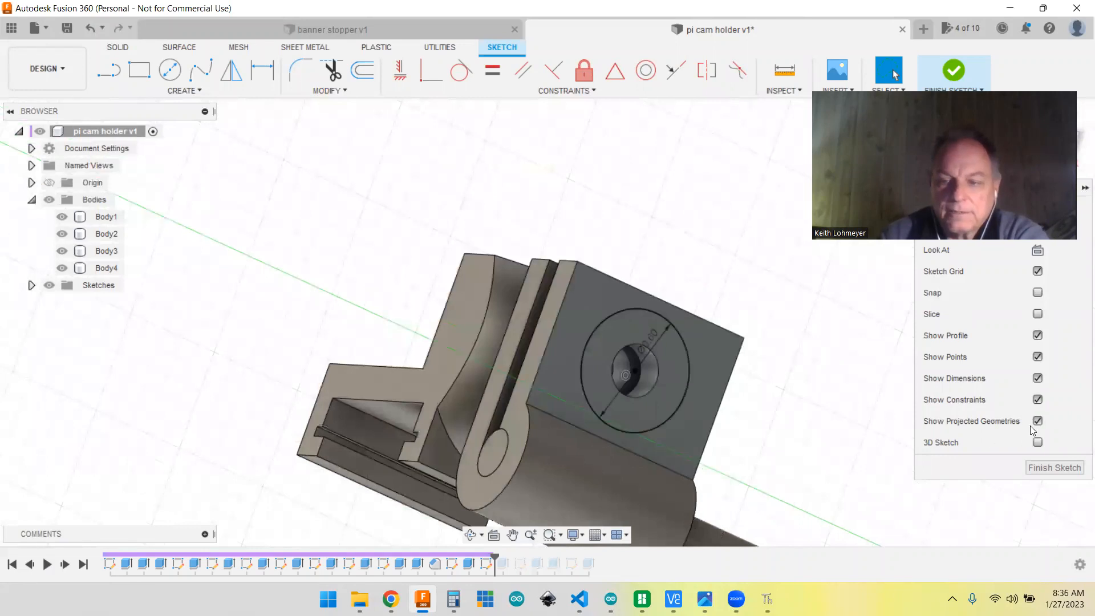
# Step: Close the circle sketch and advance the history through the tapered extrusion that forms the knob's base
pyautogui.click(1048, 477)
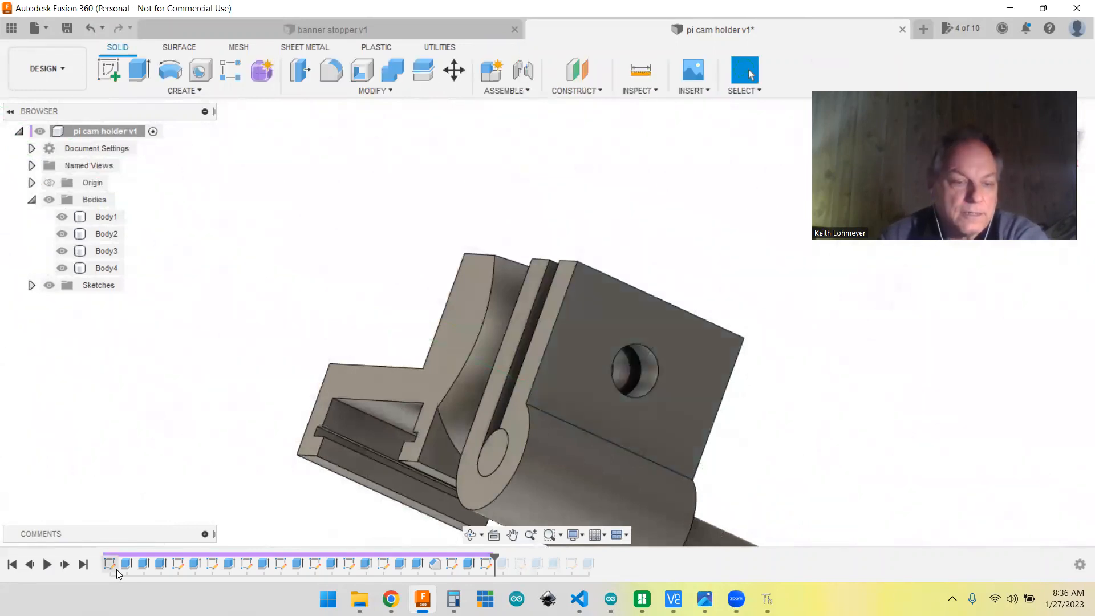
pyautogui.click(65, 564)
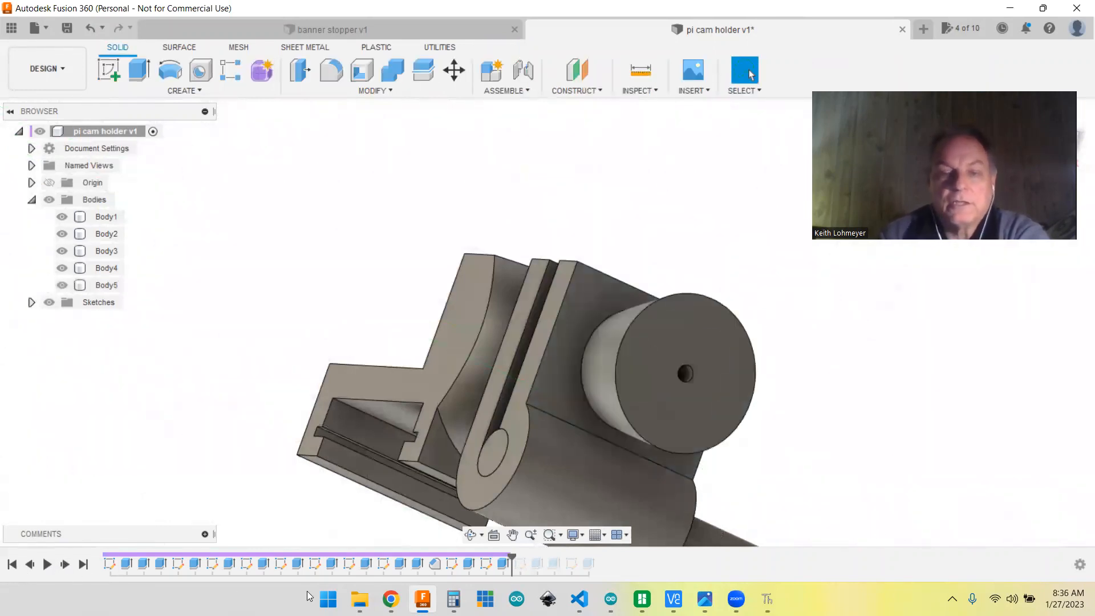
pyautogui.keyDown('shift'); pyautogui.moveTo(844, 468); pyautogui.dragTo(851, 454, button='middle'); pyautogui.keyUp('shift')
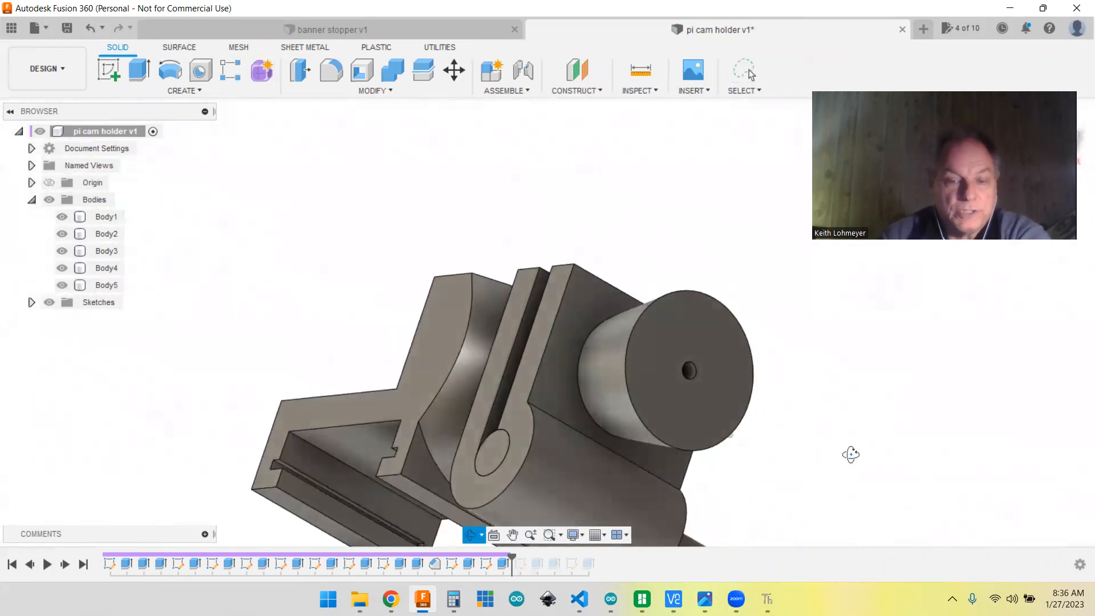
# Step: Open the knob base's extrusion for editing, review its profile, distance and taper angle, and accept it unchanged
pyautogui.rightClick(502, 565)
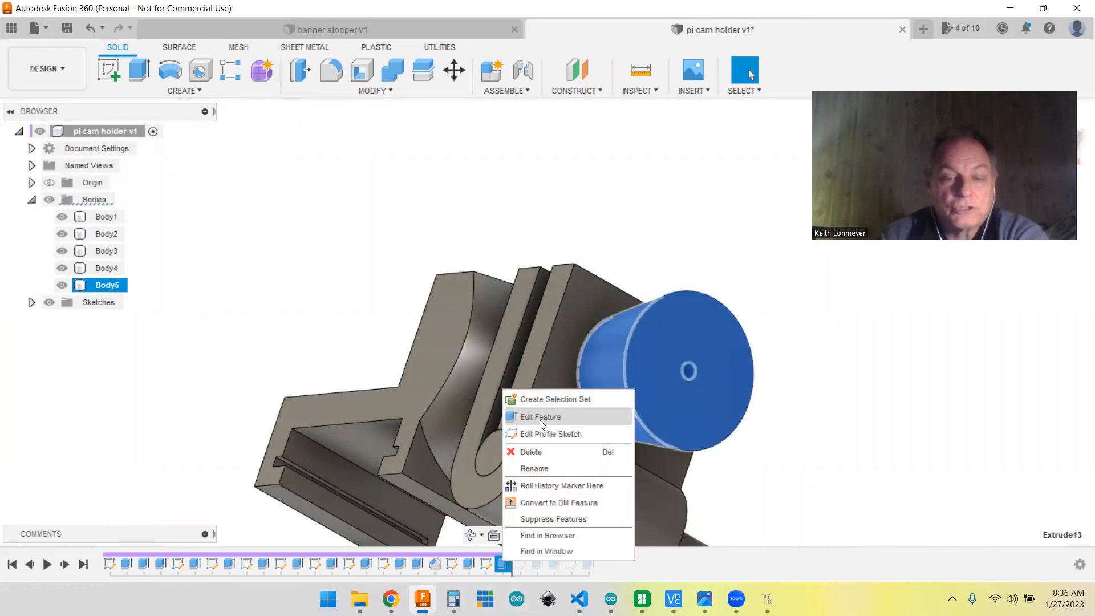
pyautogui.click(540, 420)
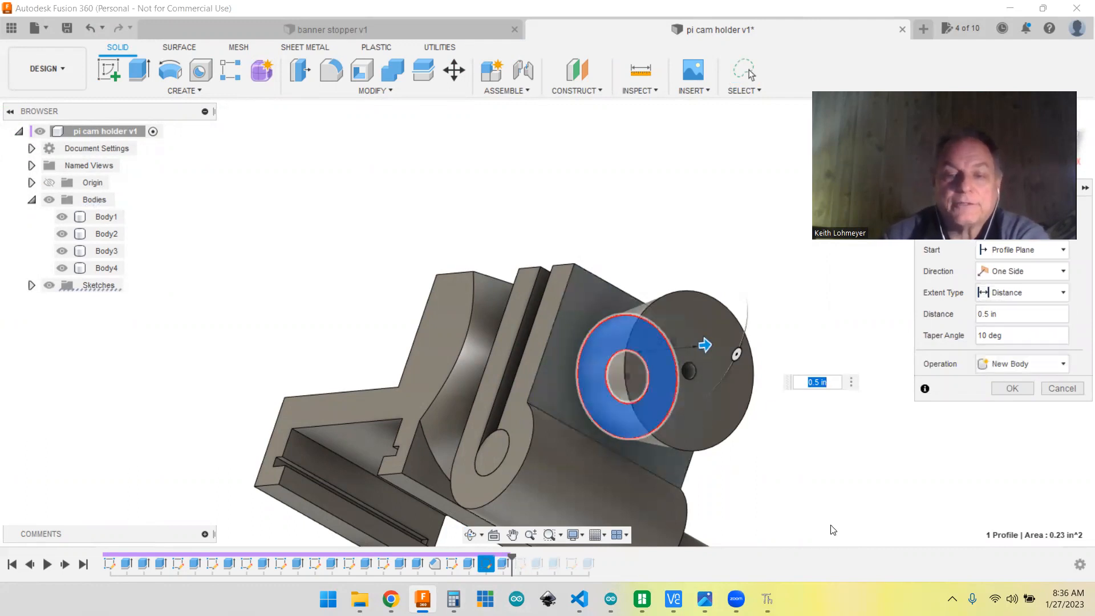
pyautogui.moveTo(870, 496)
pyautogui.keyDown('shift'); pyautogui.mouseDown(button='middle')
pyautogui.moveTo(844, 489)
pyautogui.moveTo(855, 496)
pyautogui.mouseUp(button='middle'); pyautogui.keyUp('shift')
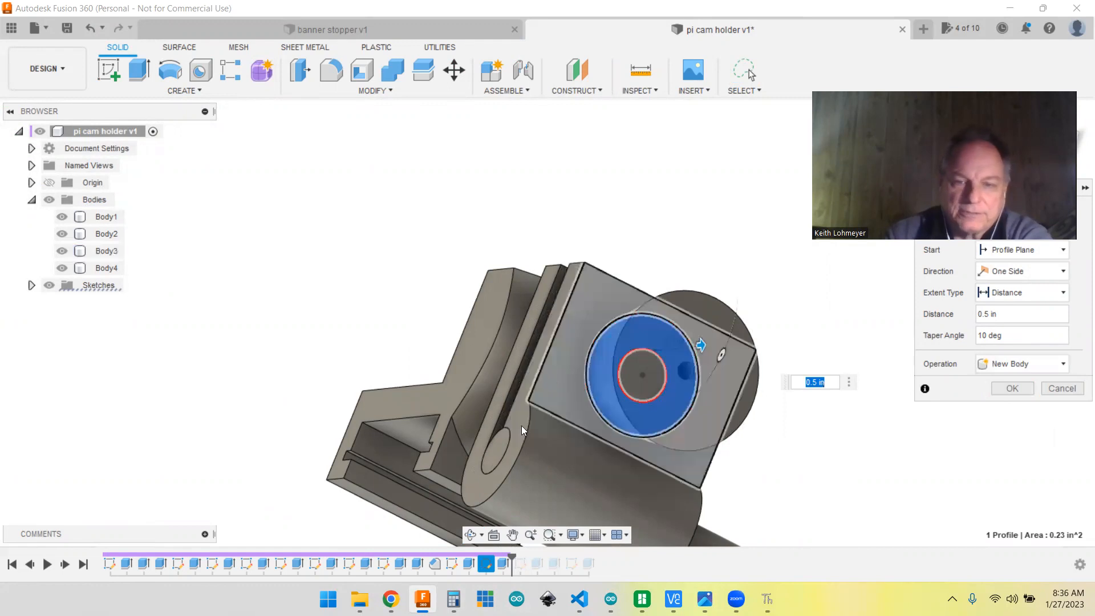
pyautogui.click(1012, 388)
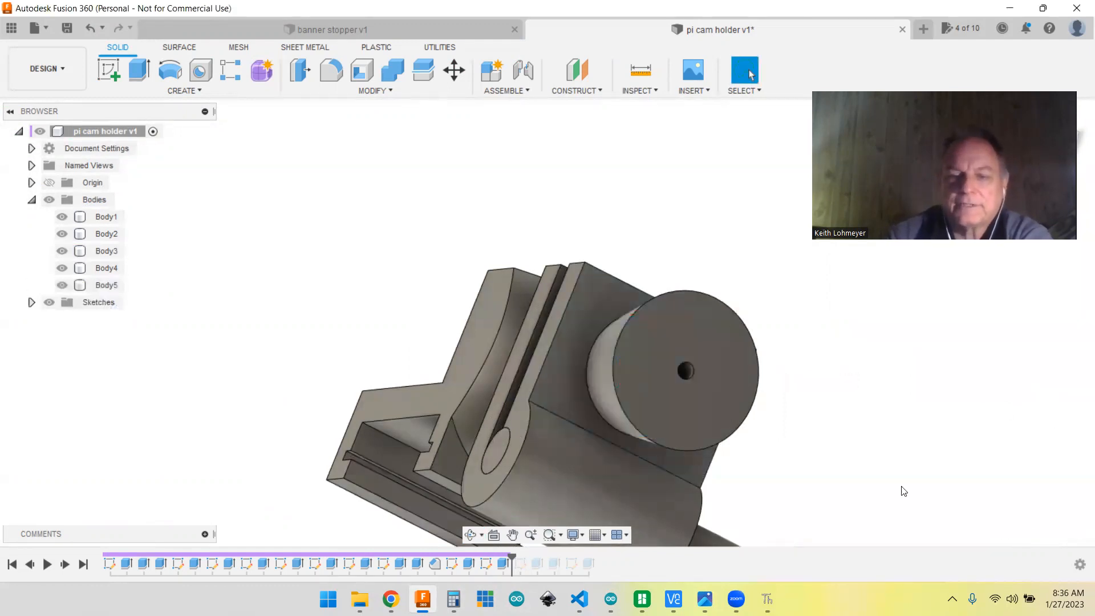
# Step: Advance the history to the eleventh sketch and examine its ring of circles and center circle on the knob's end face
pyautogui.click(66, 564)
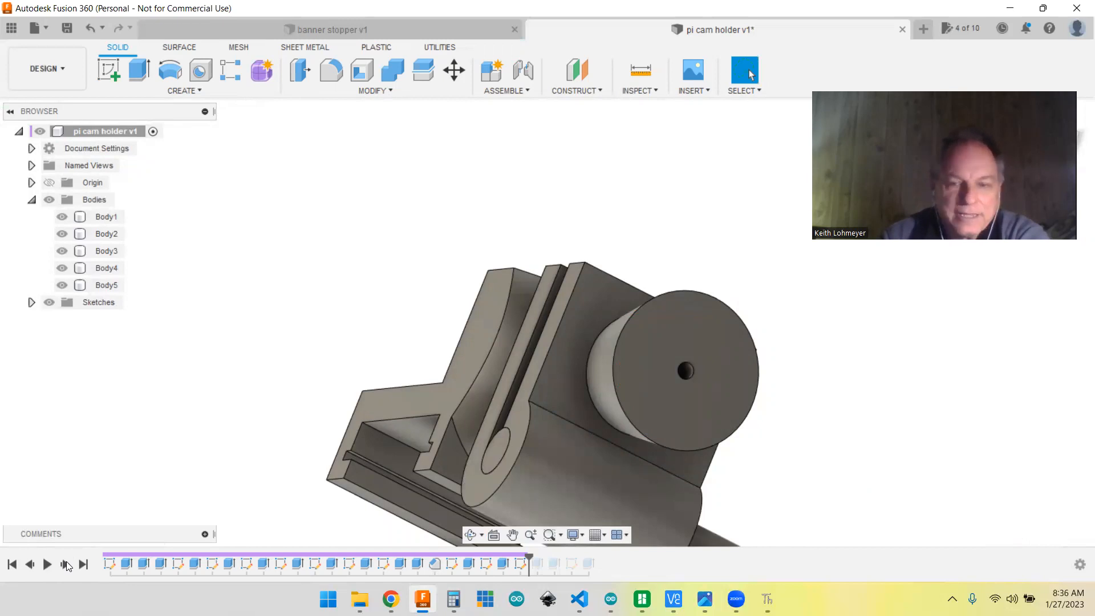
pyautogui.click(687, 370)
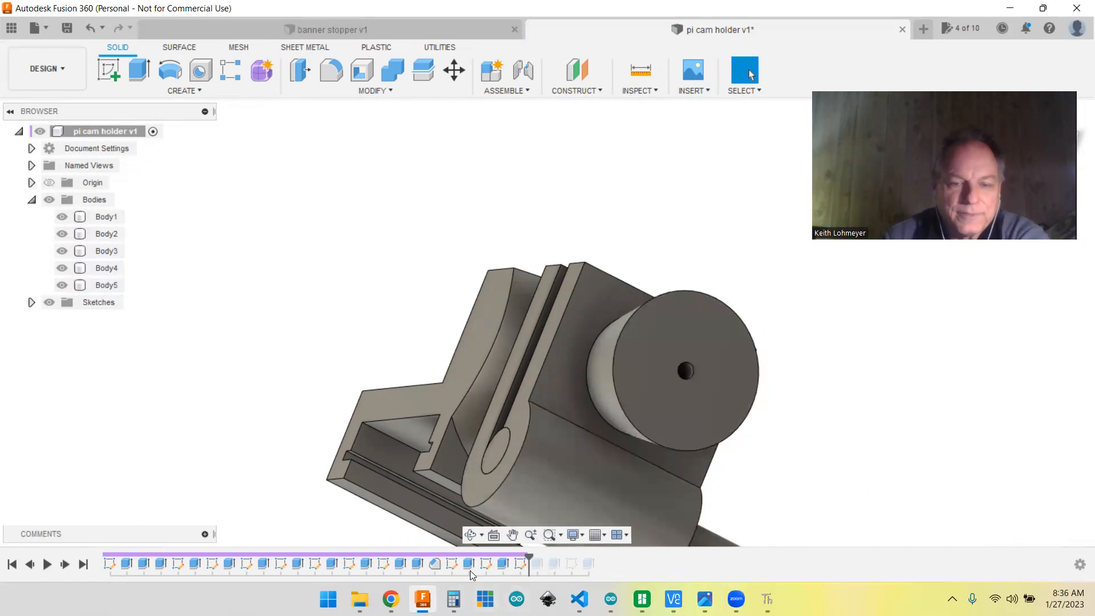
pyautogui.rightClick(519, 567)
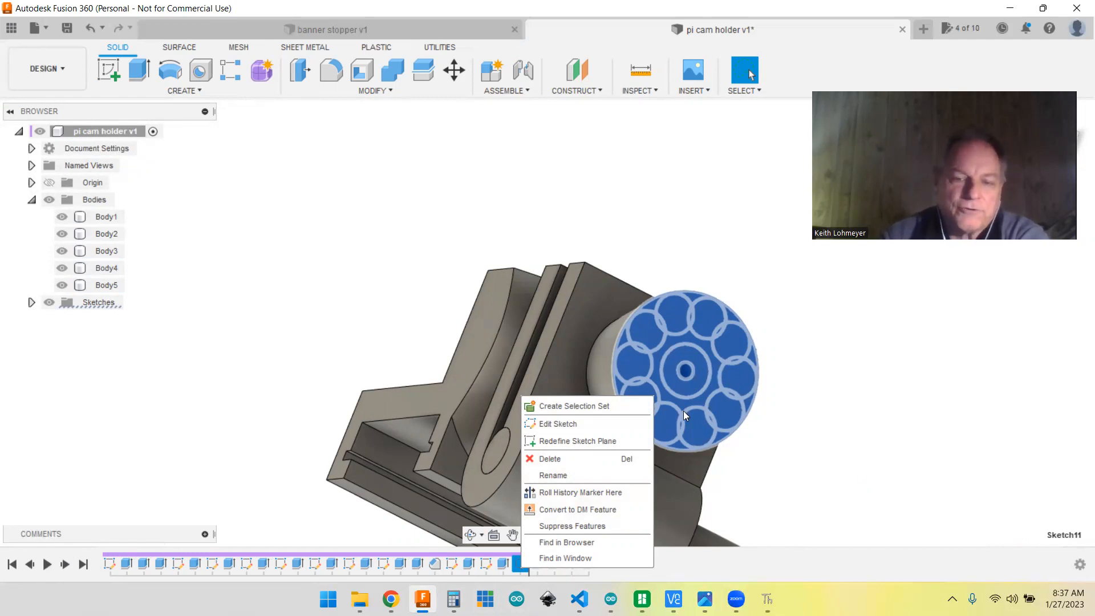
pyautogui.click(804, 456)
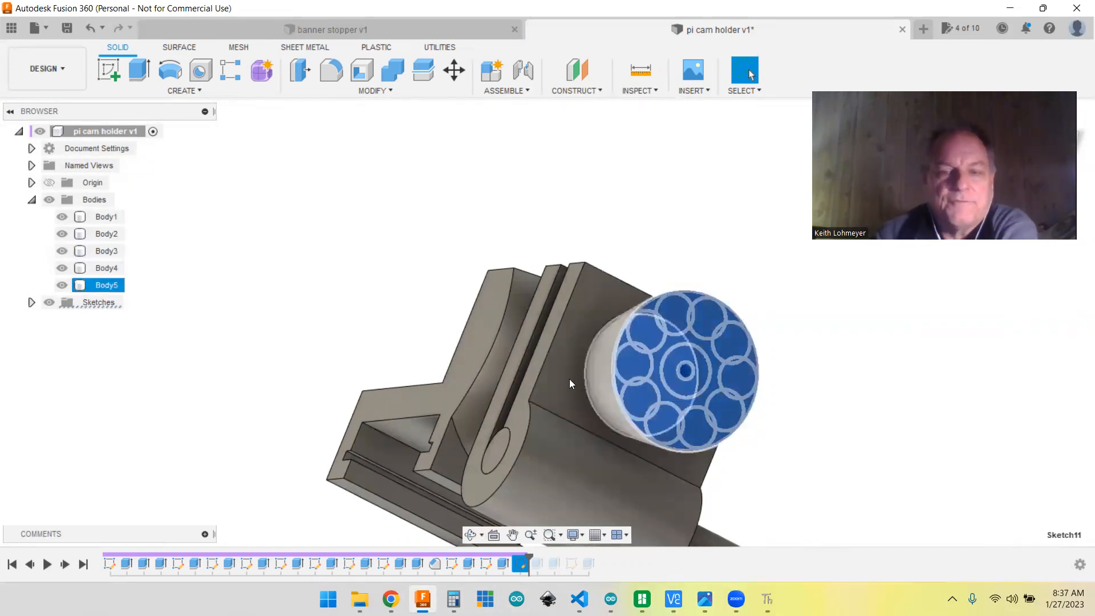
pyautogui.click(624, 337)
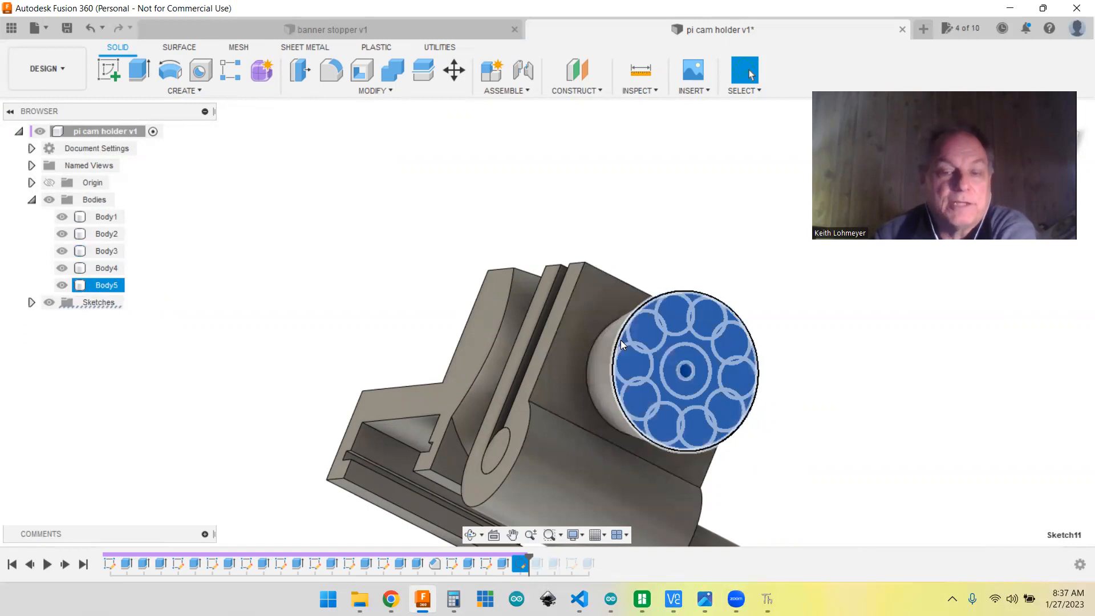
pyautogui.click(819, 435)
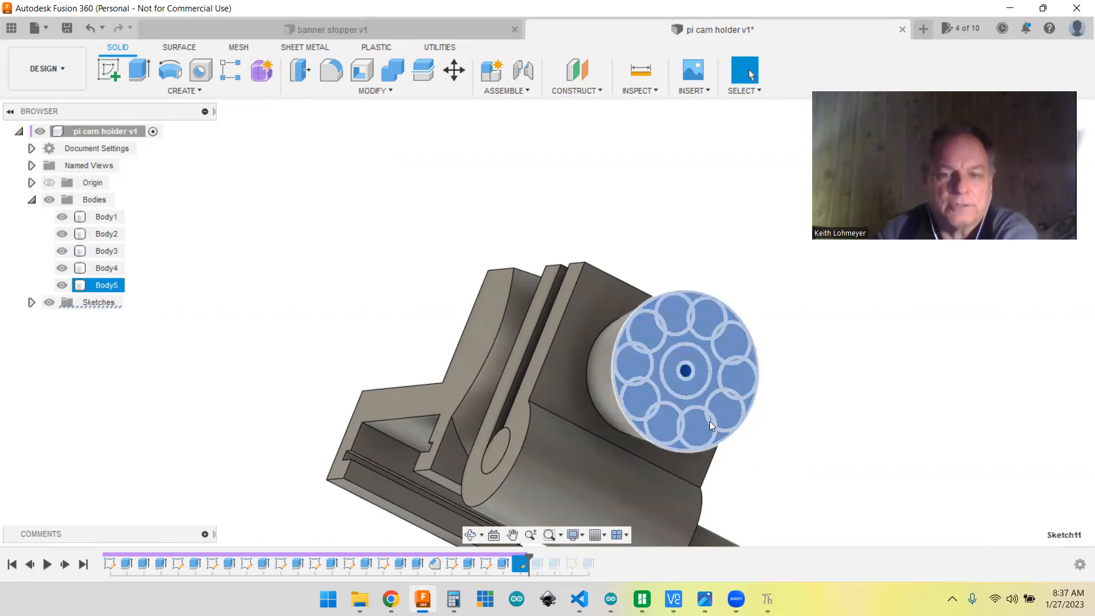
pyautogui.click(691, 358)
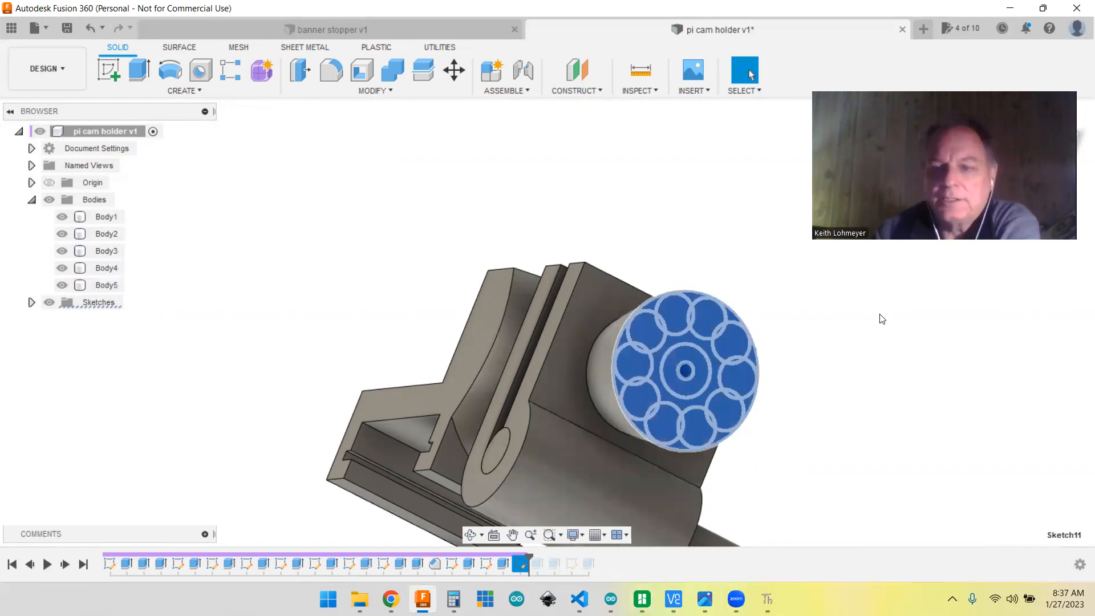
# Step: Advance the history through the knob's enlarged center bore and scalloped grip extrusion to the twelfth sketch
pyautogui.click(66, 564)
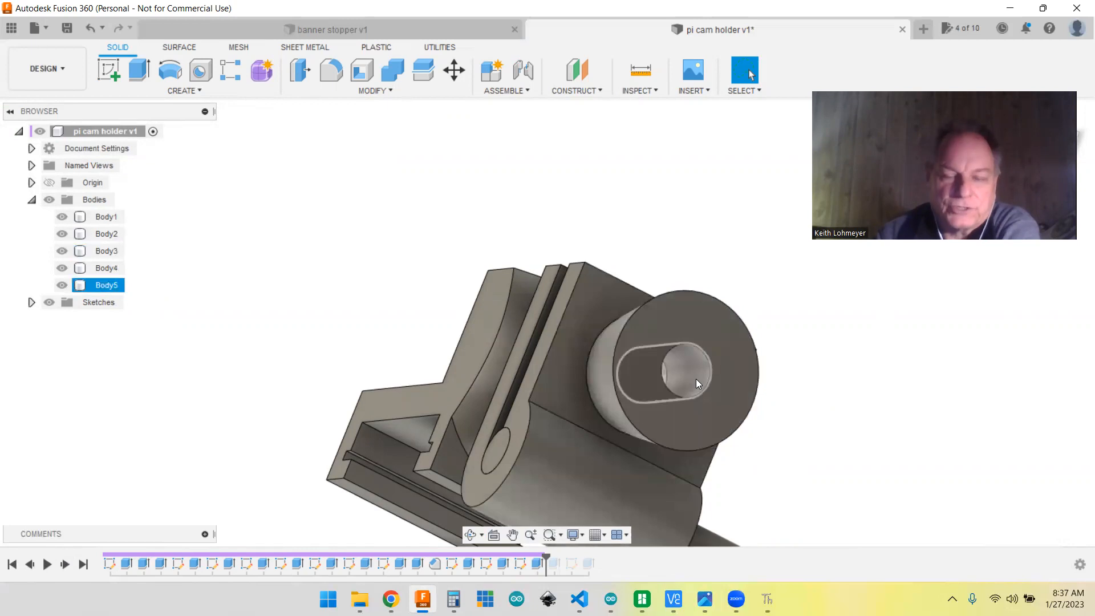
pyautogui.click(65, 565)
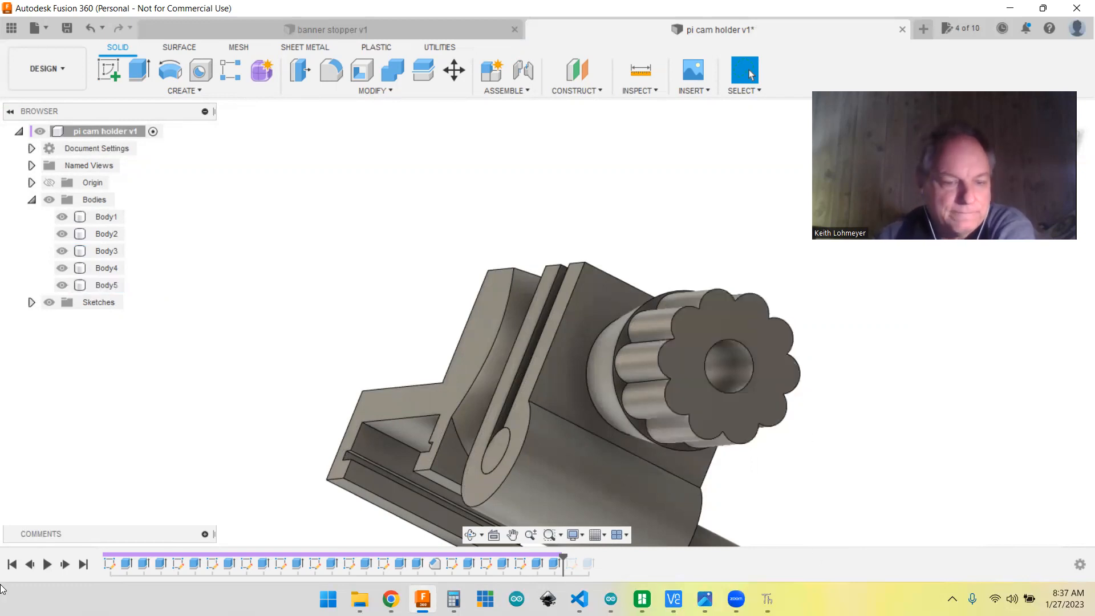
pyautogui.click(64, 566)
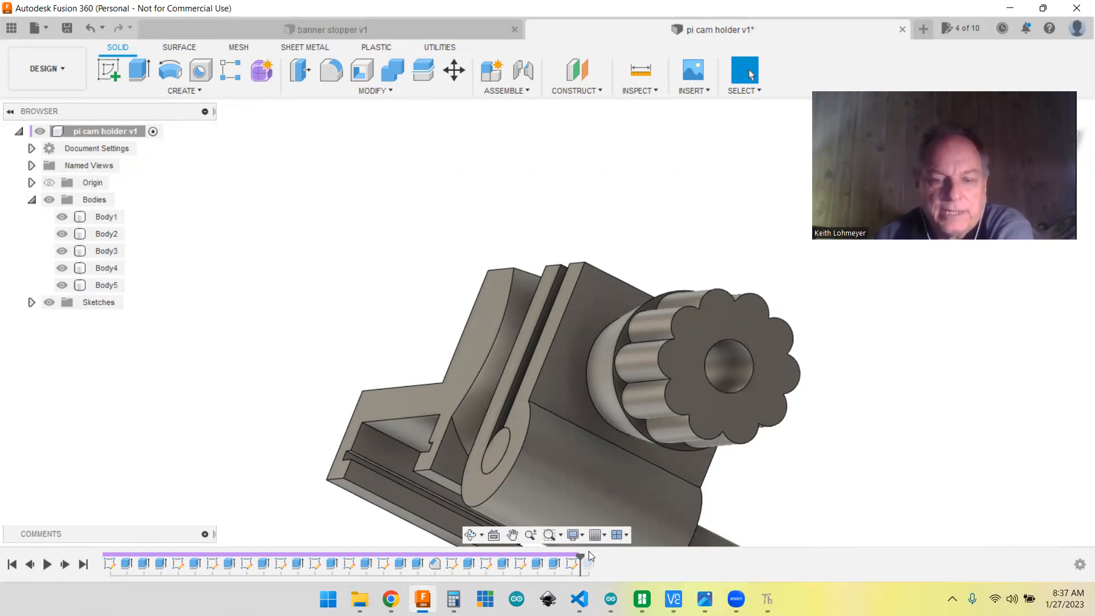
# Step: Open the twelfth sketch, review the hexagon's center-to-side dimension on the knob and close the sketch
pyautogui.rightClick(570, 561)
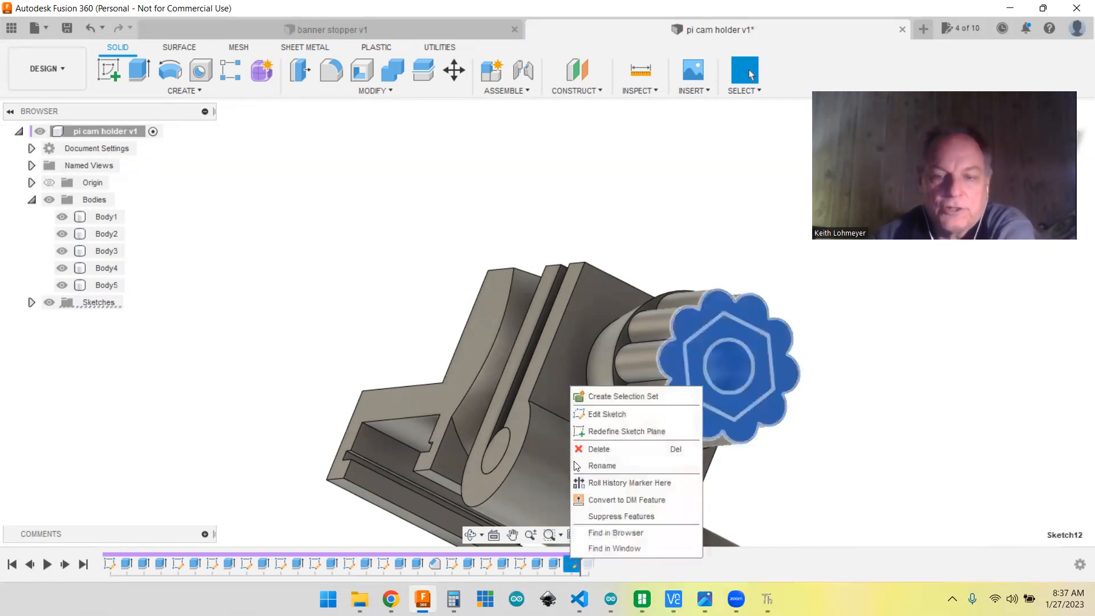
pyautogui.click(598, 418)
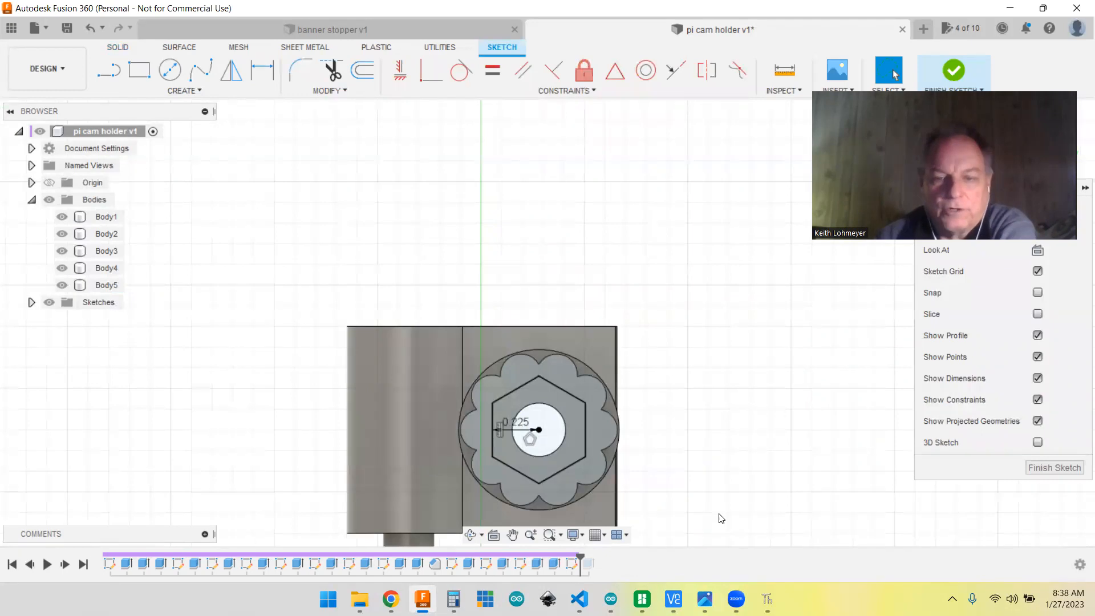
pyautogui.click(1059, 468)
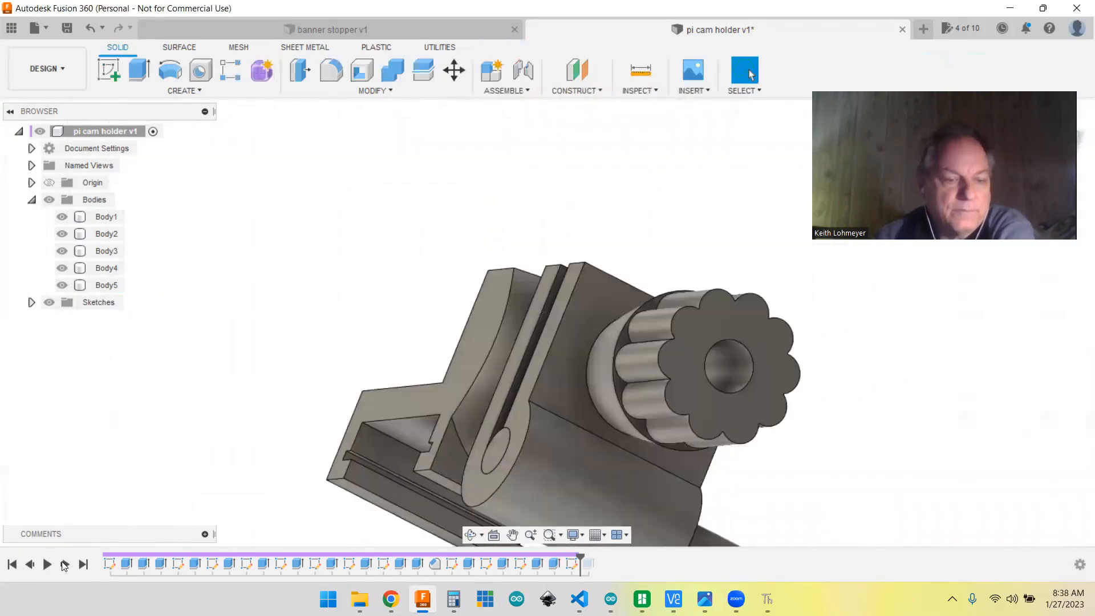
# Step: Advance the history to the final hexagonal pocket in the knob and view the complete holder assembly
pyautogui.click(64, 565)
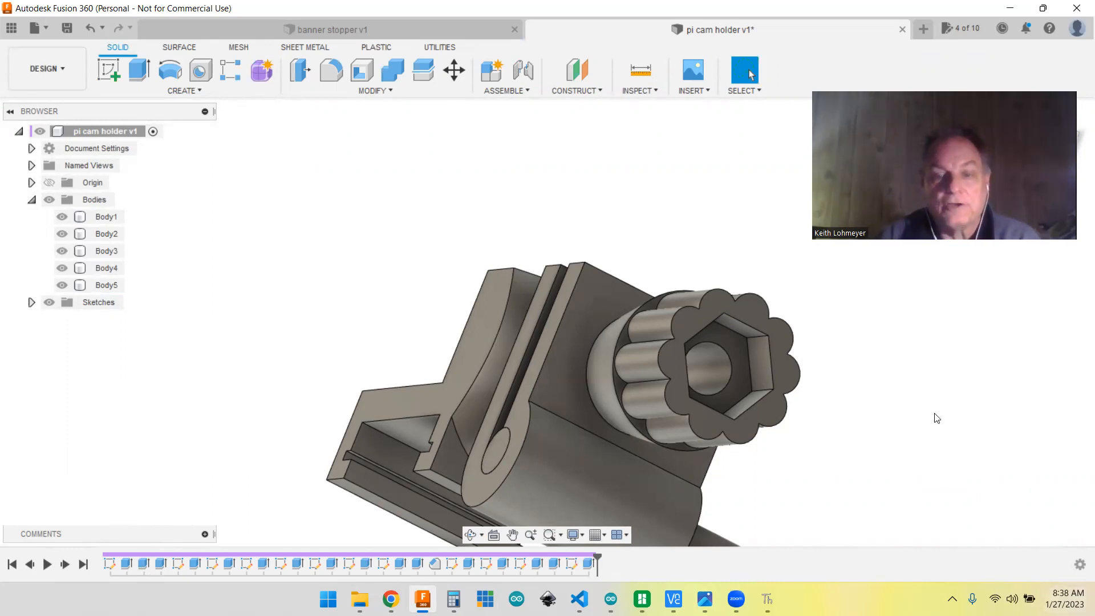
pyautogui.scroll(-6, 764, 459)
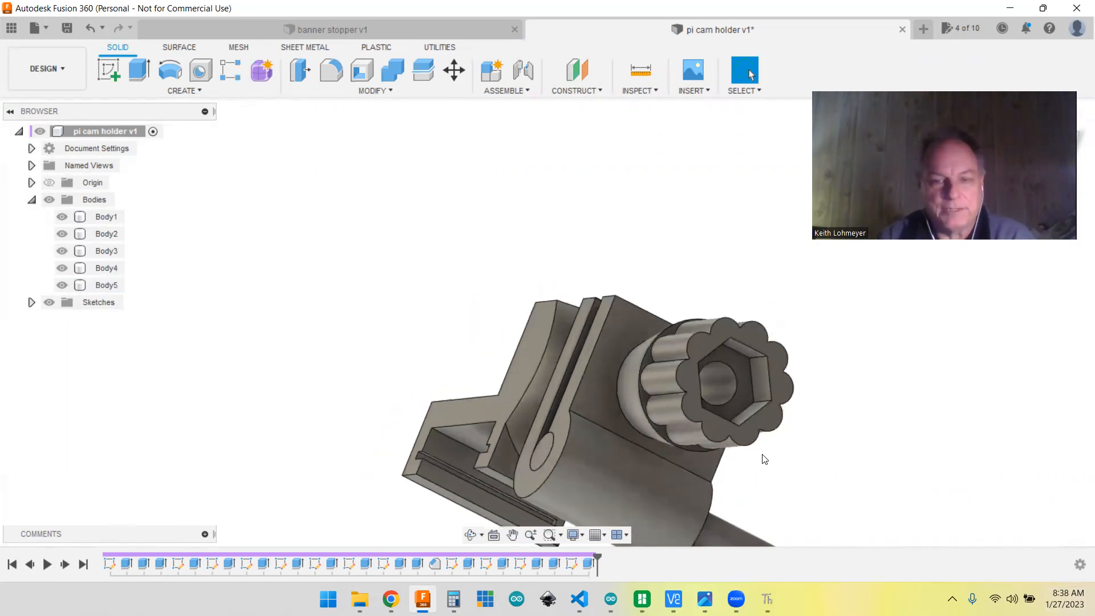
pyautogui.moveTo(787, 447); pyautogui.dragTo(401, 331, button='middle')
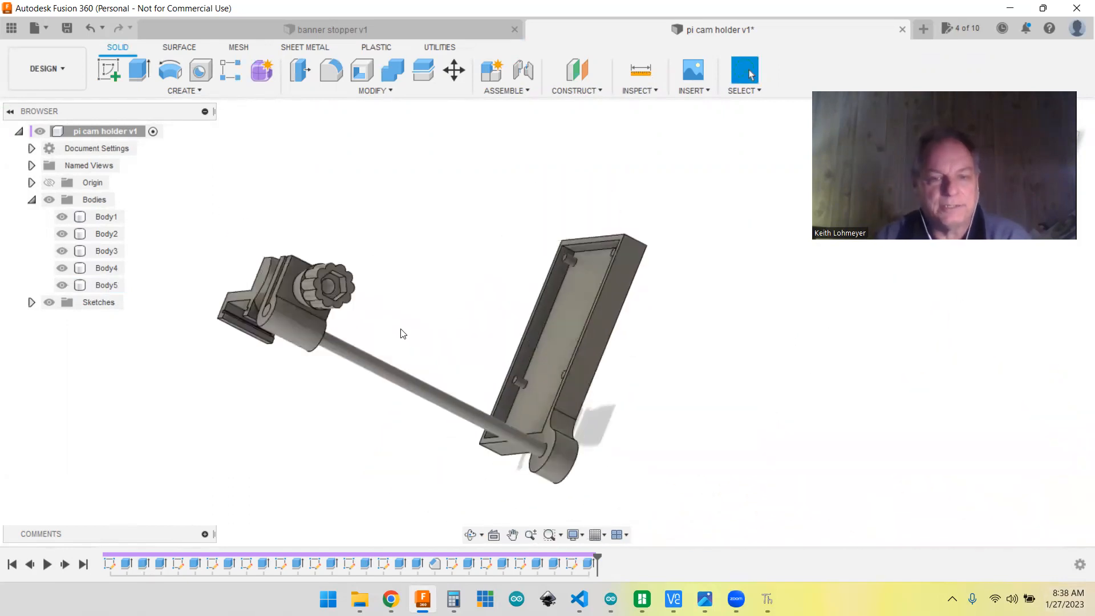
pyautogui.keyDown('shift'); pyautogui.moveTo(699, 369); pyautogui.dragTo(722, 333, button='middle'); pyautogui.keyUp('shift')
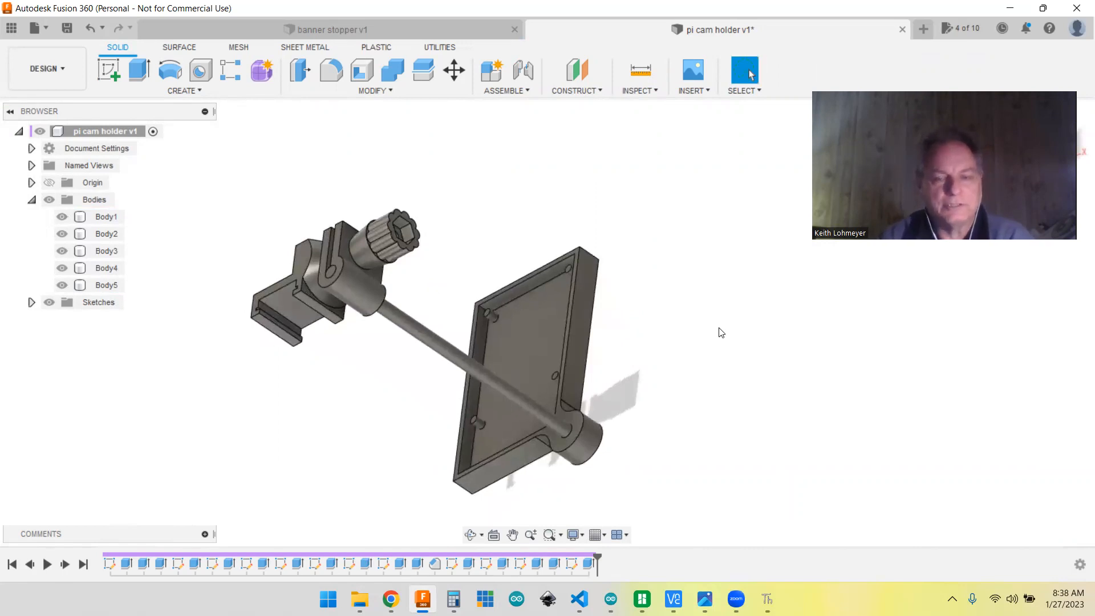